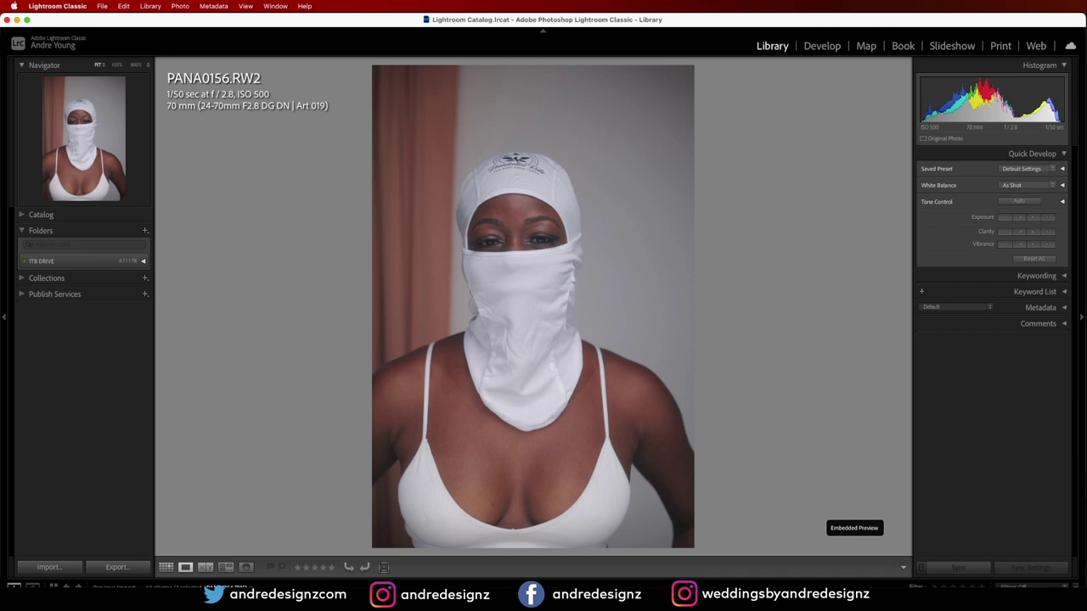
# Review the imported portraits one by one at full view, from PANA0156.RW2 to PANA0179.RW2
pyautogui.press('Right')
pyautogui.press('Right')
pyautogui.press('Right')
pyautogui.press('Right')
pyautogui.press('Right')
pyautogui.press('Right')
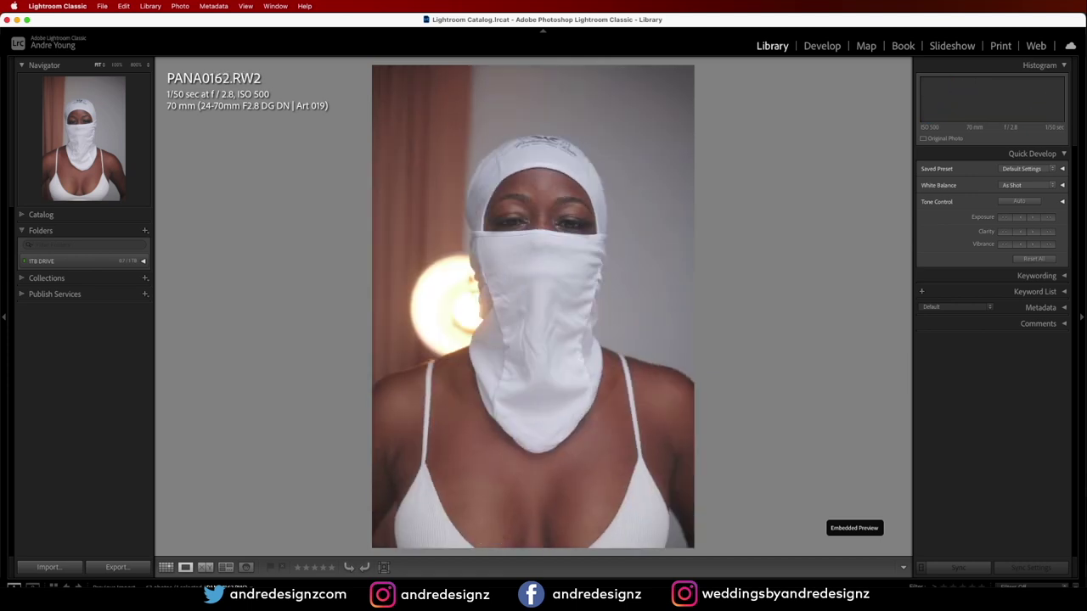
pyautogui.press('Right')
pyautogui.press('Right')
pyautogui.press('Right')
pyautogui.press('Right')
pyautogui.press('Right')
pyautogui.press('Right')
pyautogui.press('Right')
pyautogui.press('Right')
pyautogui.press('Right')
pyautogui.press('Right')
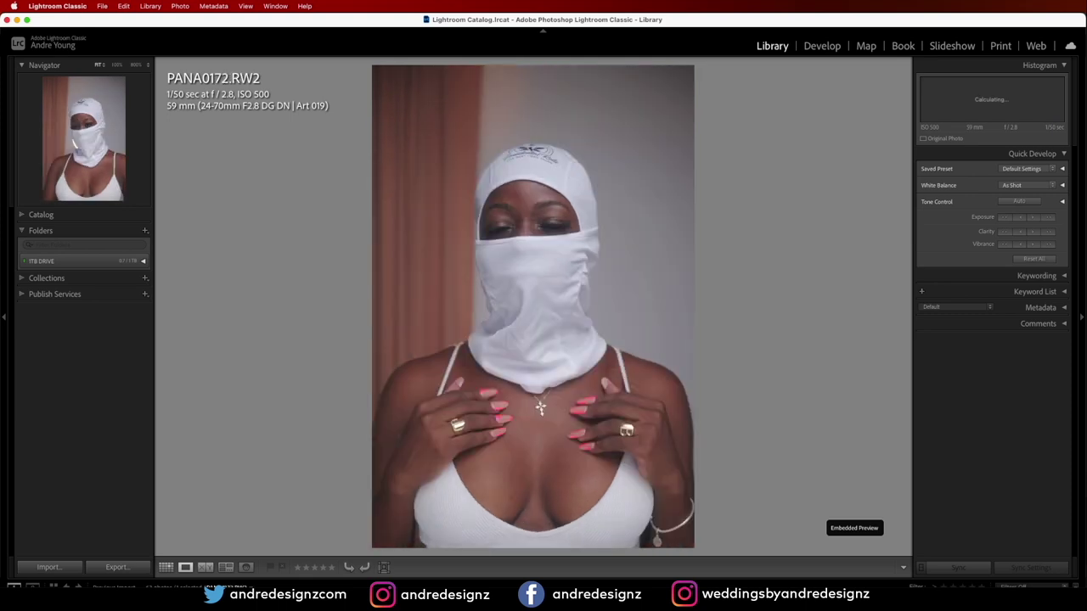
pyautogui.press('Right')
pyautogui.press('Right')
pyautogui.press('Right')
pyautogui.press('Right')
pyautogui.press('Right')
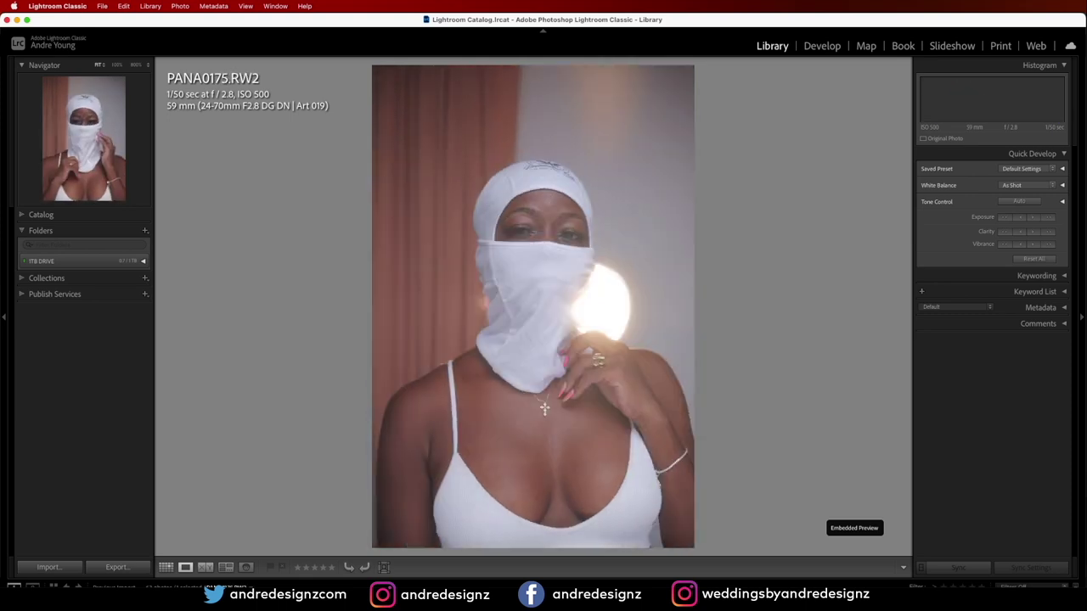
pyautogui.press('Right')
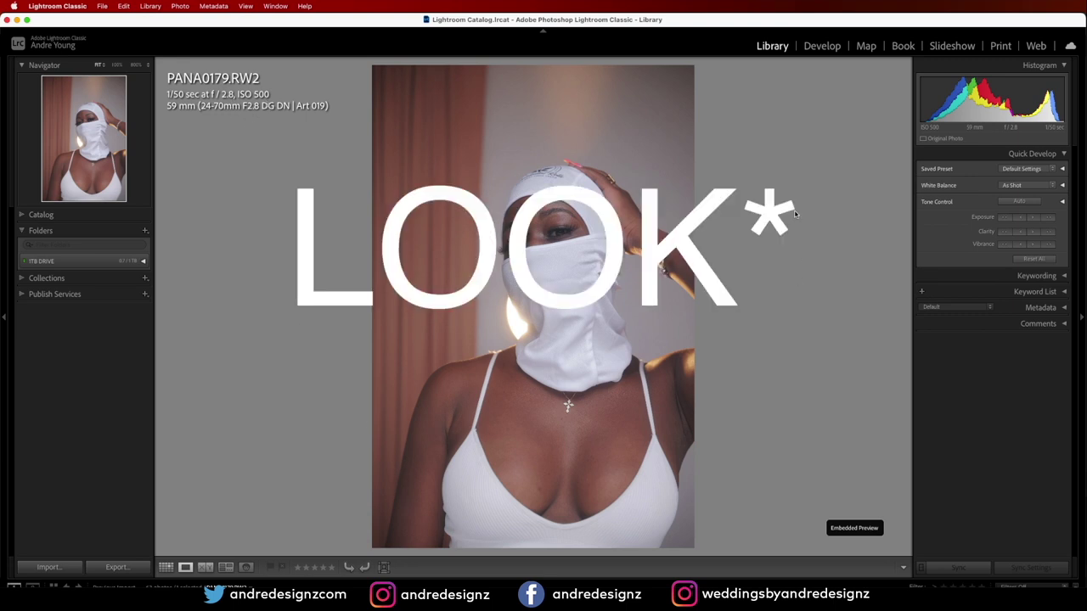
# Examine the rest of the shoot through the wider portraits around PANA0208.RW2 and continue around to the first photos
pyautogui.press('Left')
pyautogui.press('Left')
pyautogui.press('Left')
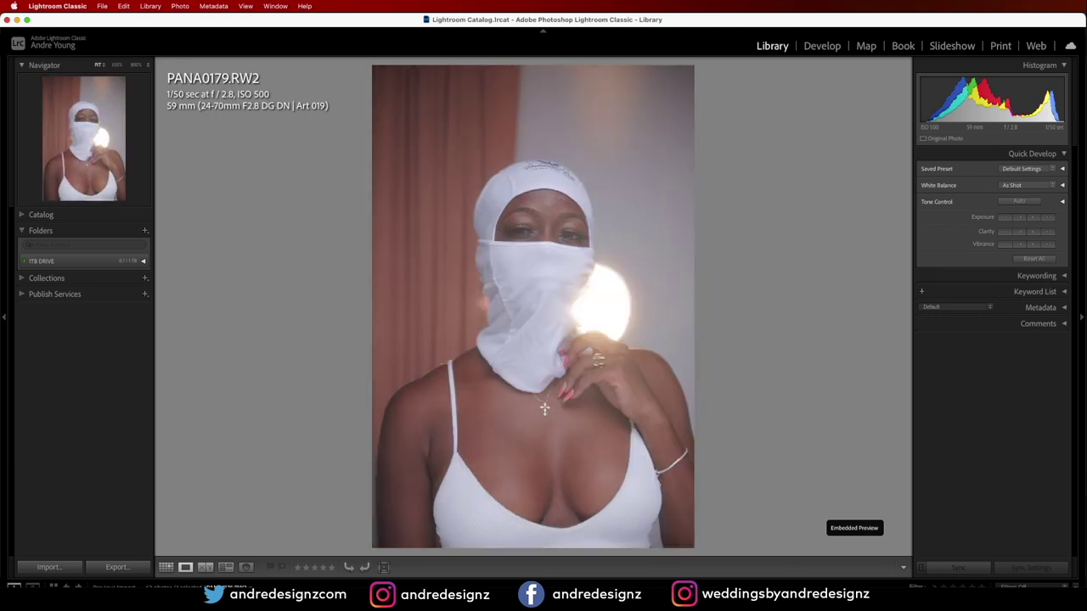
pyautogui.press('Right')
pyautogui.press('Right')
pyautogui.press('Right')
pyautogui.press('Right')
pyautogui.press('Right')
pyautogui.press('Right')
pyautogui.press('Right')
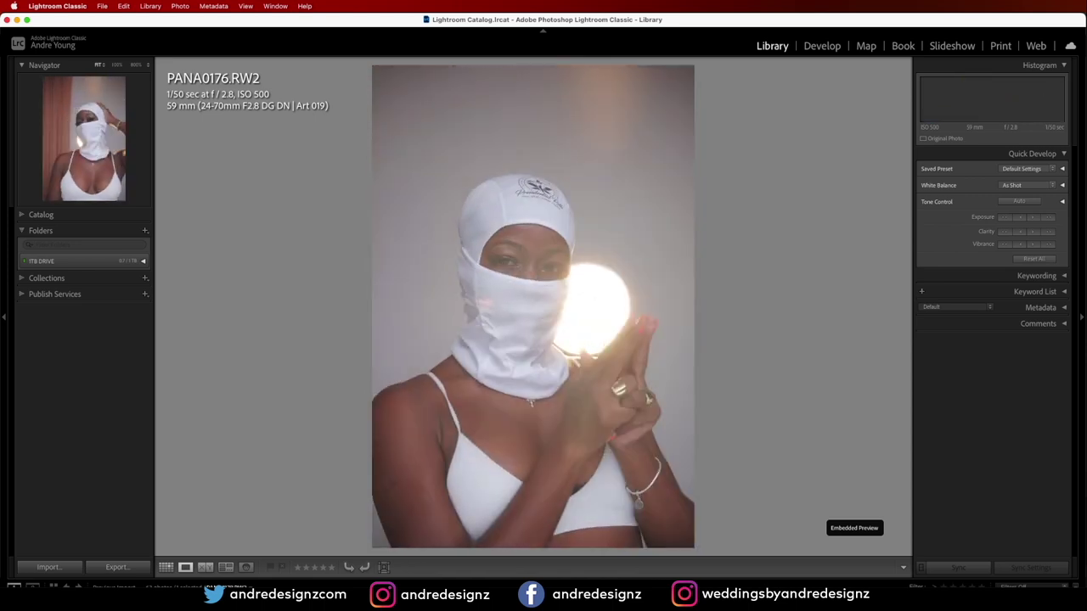
pyautogui.press('Right')
pyautogui.press('Right')
pyautogui.press('Right')
pyautogui.press('Right')
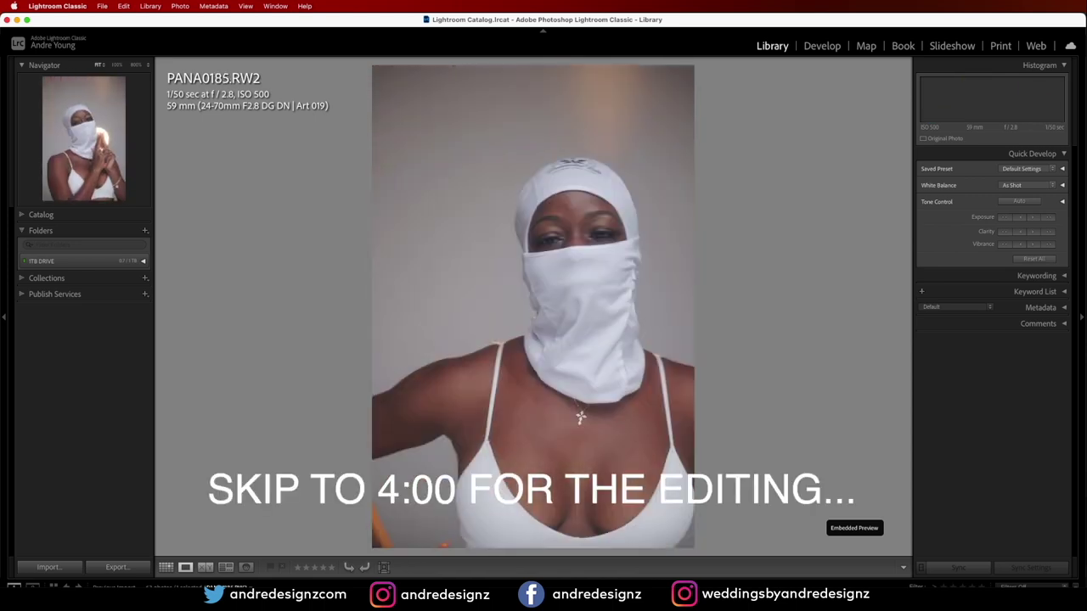
pyautogui.press('Right')
pyautogui.press('Right')
pyautogui.press('Right')
pyautogui.press('Right')
pyautogui.press('Right')
pyautogui.press('Right')
pyautogui.press('Right')
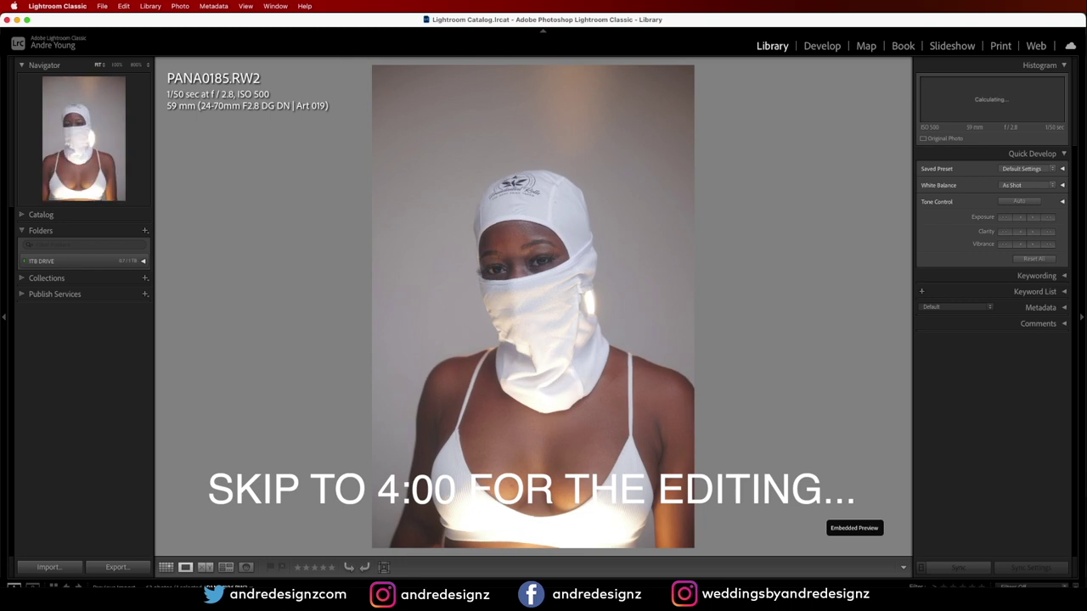
pyautogui.press('Right')
pyautogui.press('Right')
pyautogui.press('Right')
pyautogui.press('Right')
pyautogui.press('Right')
pyautogui.press('Right')
pyautogui.press('Right')
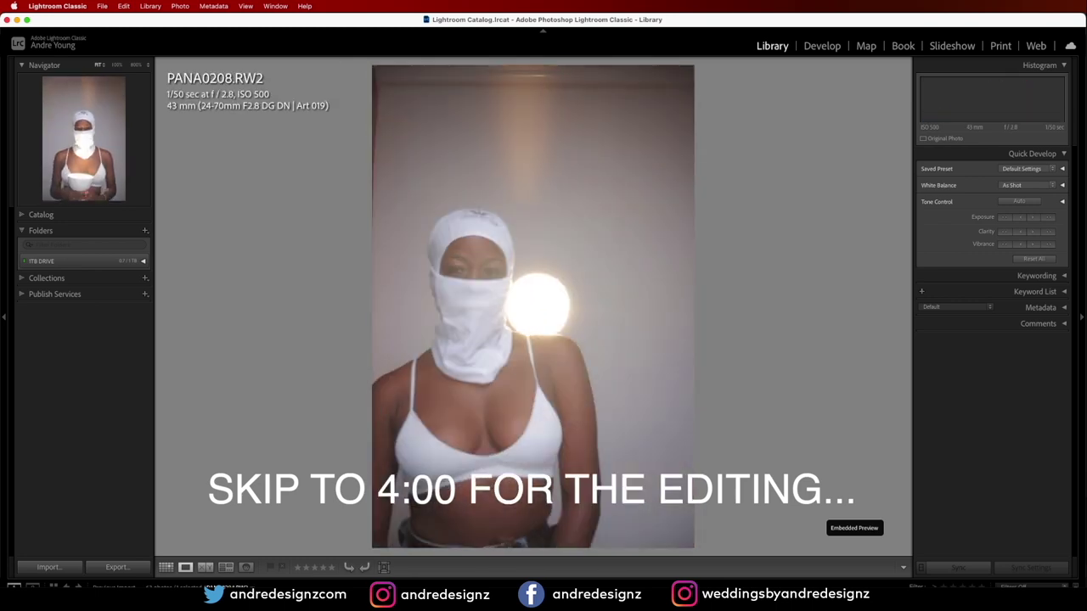
pyautogui.press('Left')
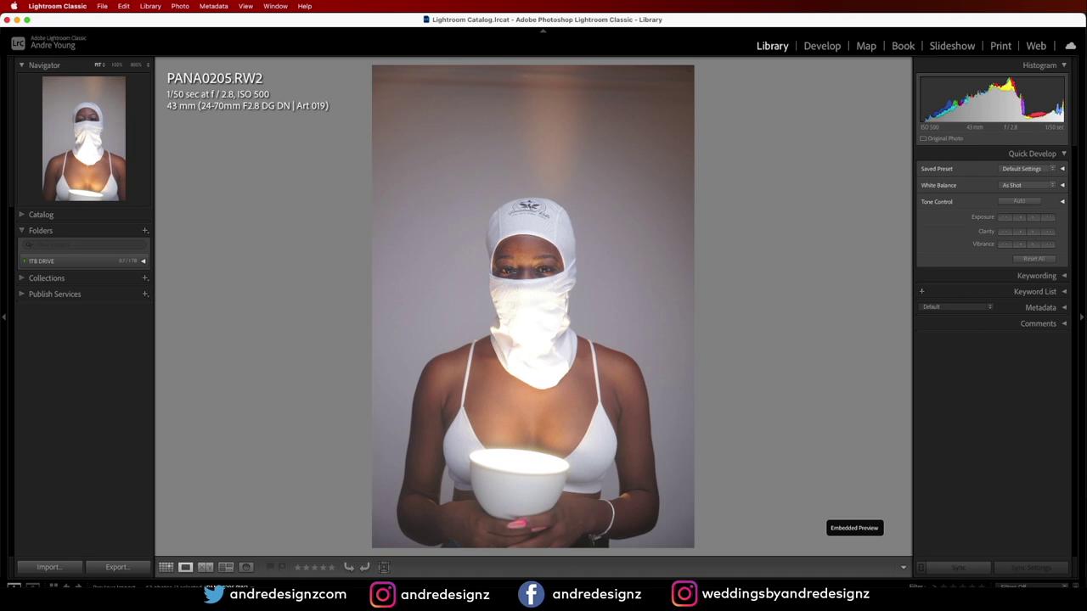
pyautogui.press('Right')
pyautogui.press('Right')
pyautogui.press('Right')
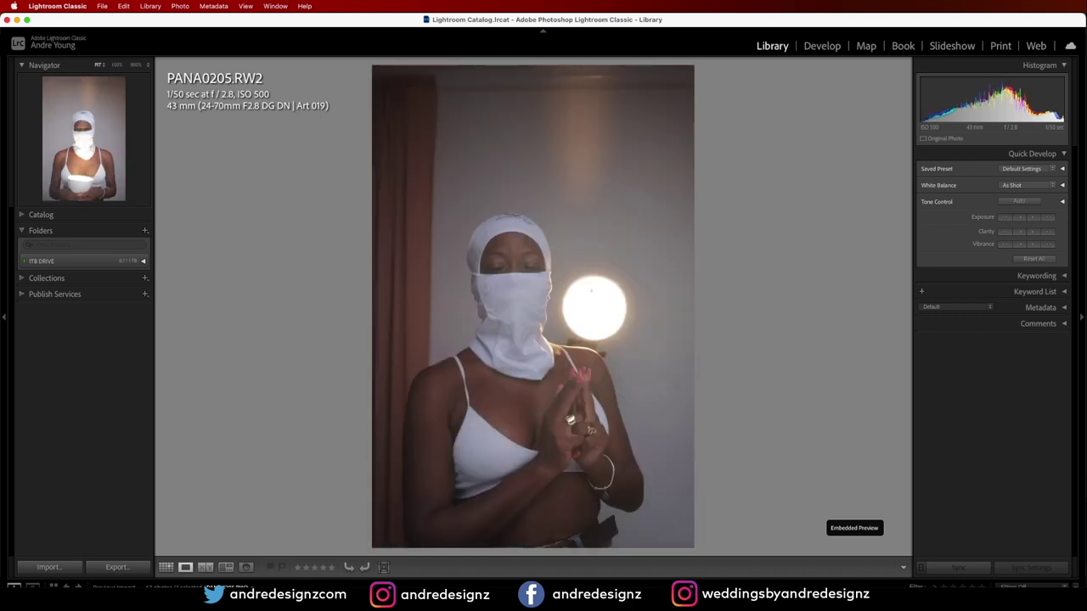
pyautogui.press('Right')
pyautogui.press('Right')
pyautogui.press('Right')
pyautogui.press('Right')
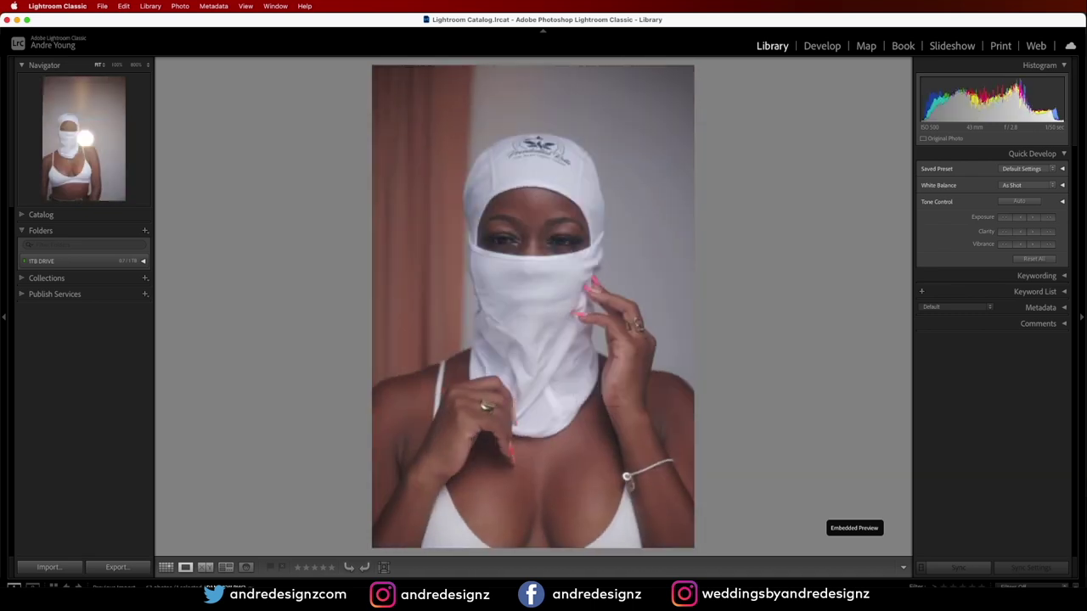
# Go through the opening portraits again and rate PANA0164.RW2 five stars
pyautogui.press('Right')
pyautogui.press('Right')
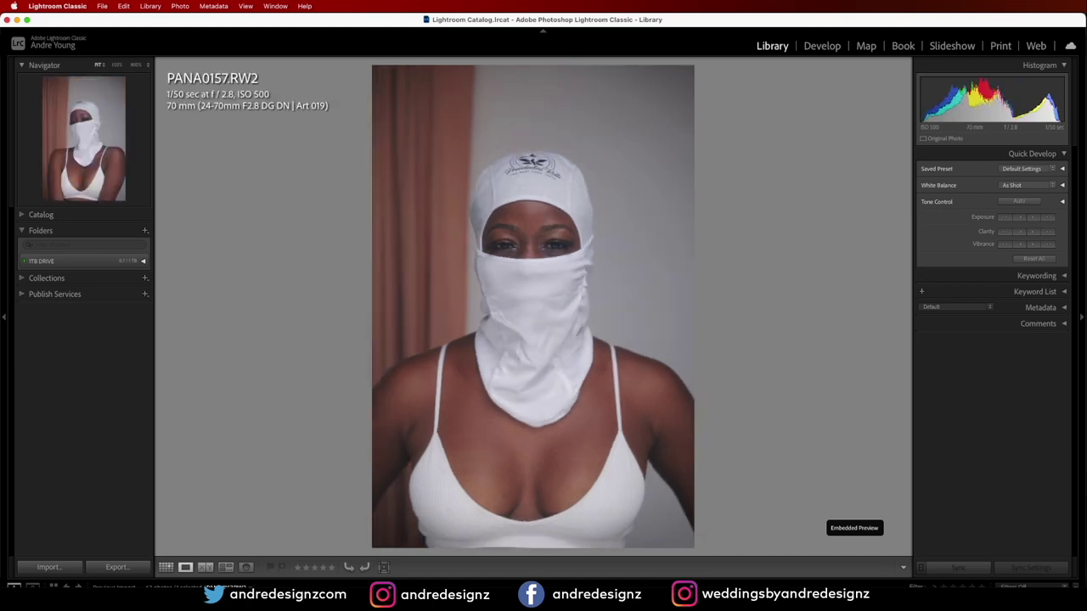
pyautogui.press('Right')
pyautogui.press('Right')
pyautogui.press('Right')
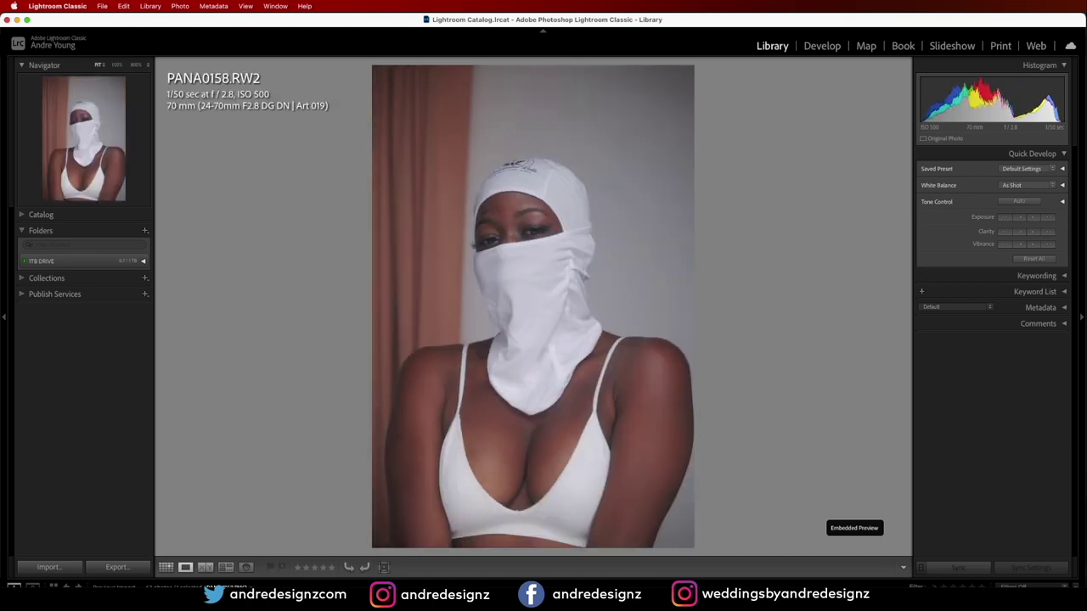
pyautogui.press('Right')
pyautogui.press('Right')
pyautogui.press('Right')
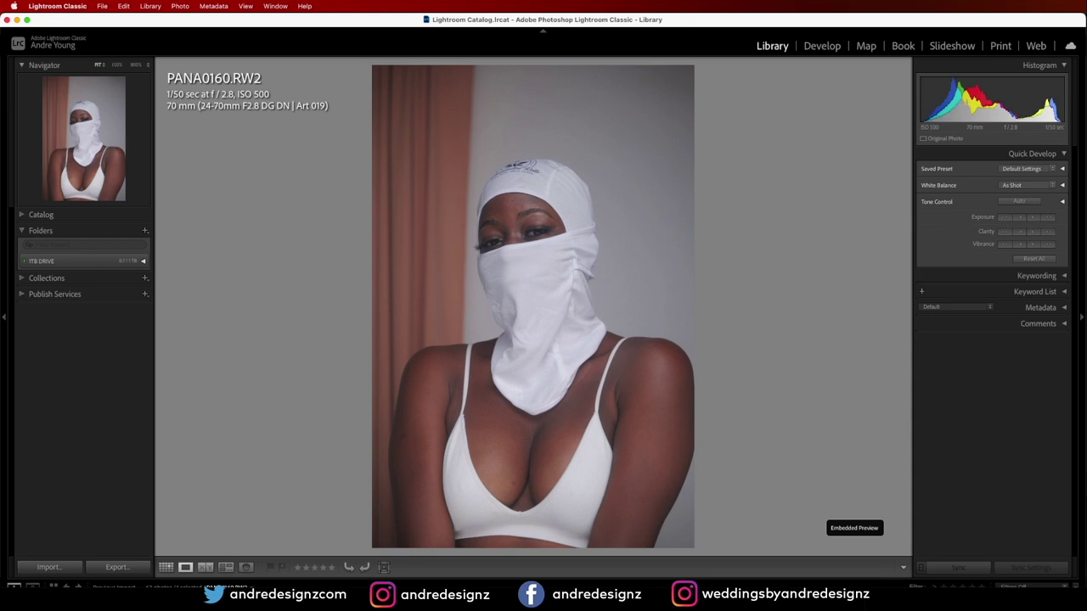
pyautogui.press('Right')
pyautogui.press('Right')
pyautogui.press('Right')
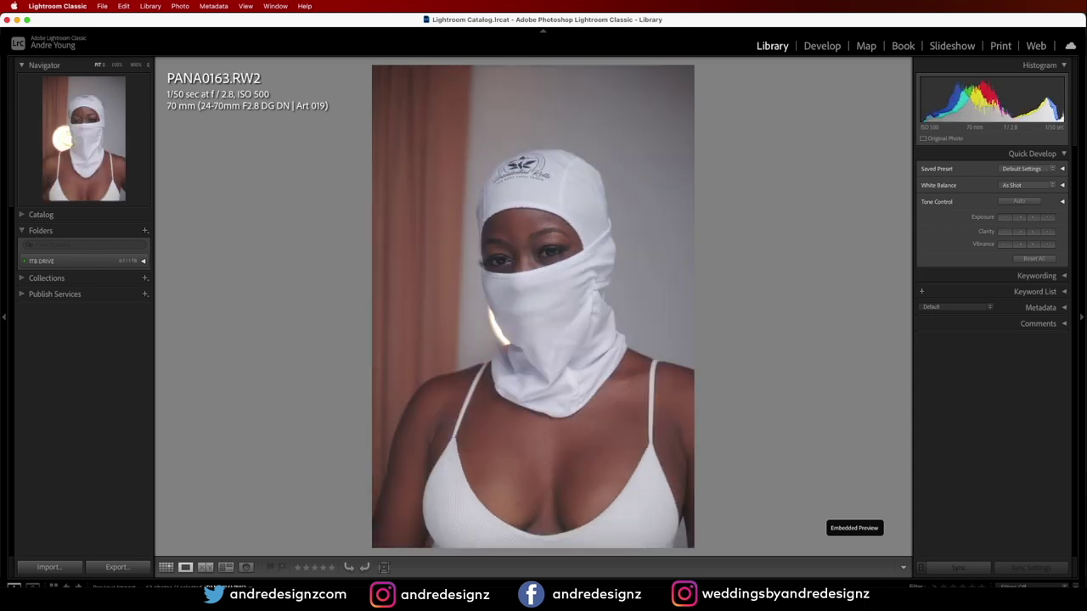
pyautogui.press('Left')
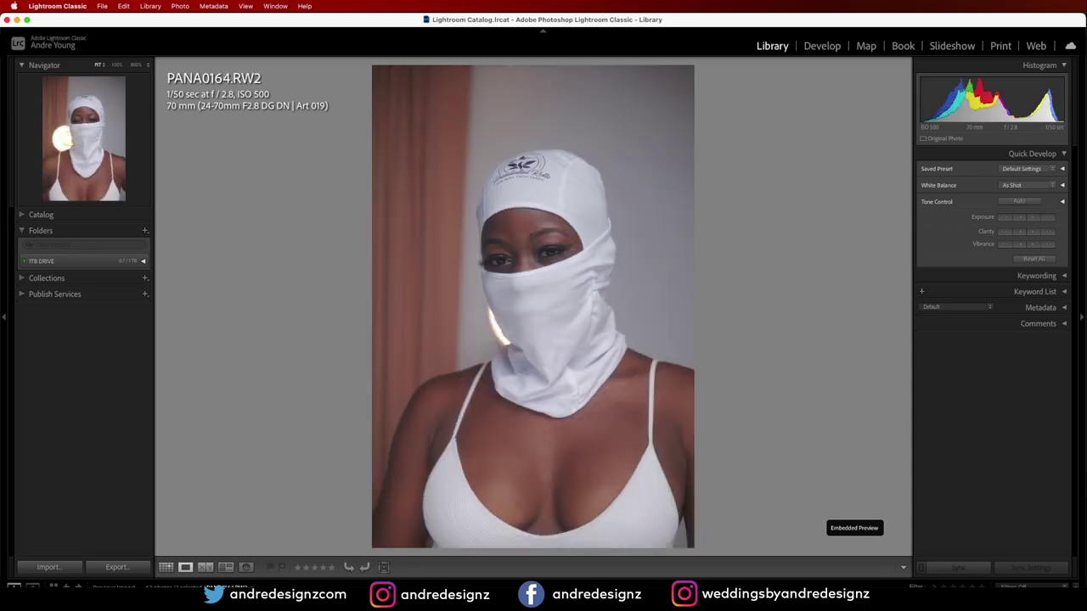
pyautogui.press('5')
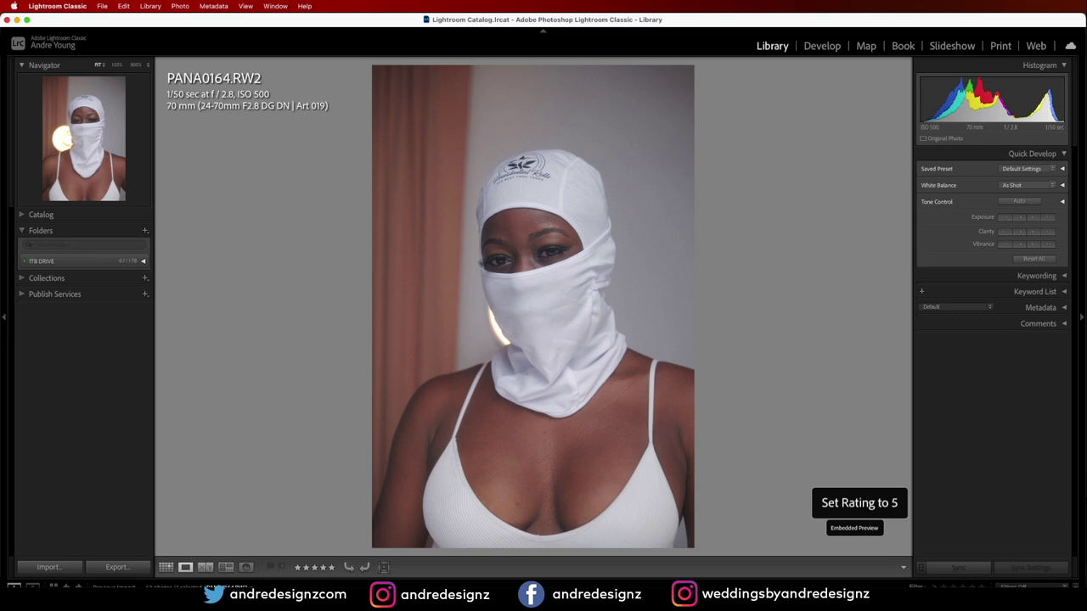
# Continue through the following portraits and rate PANA0174.RW2 five stars
pyautogui.press('Right')
pyautogui.press('Right')
pyautogui.press('Right')
pyautogui.press('Right')
pyautogui.press('Right')
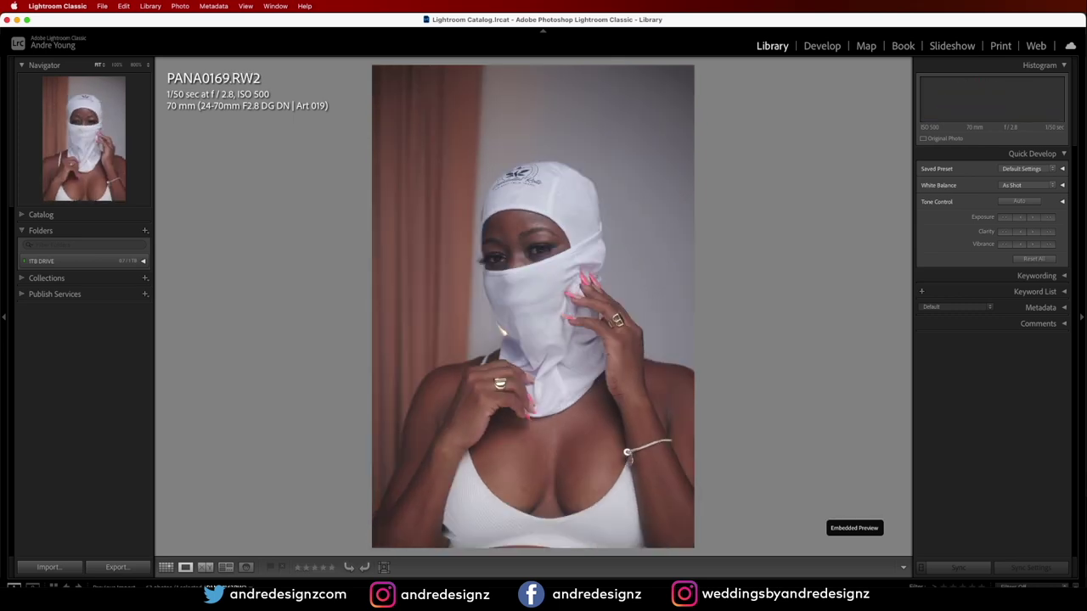
pyautogui.press('Right')
pyautogui.press('Right')
pyautogui.press('Right')
pyautogui.press('Right')
pyautogui.press('Right')
pyautogui.press('Right')
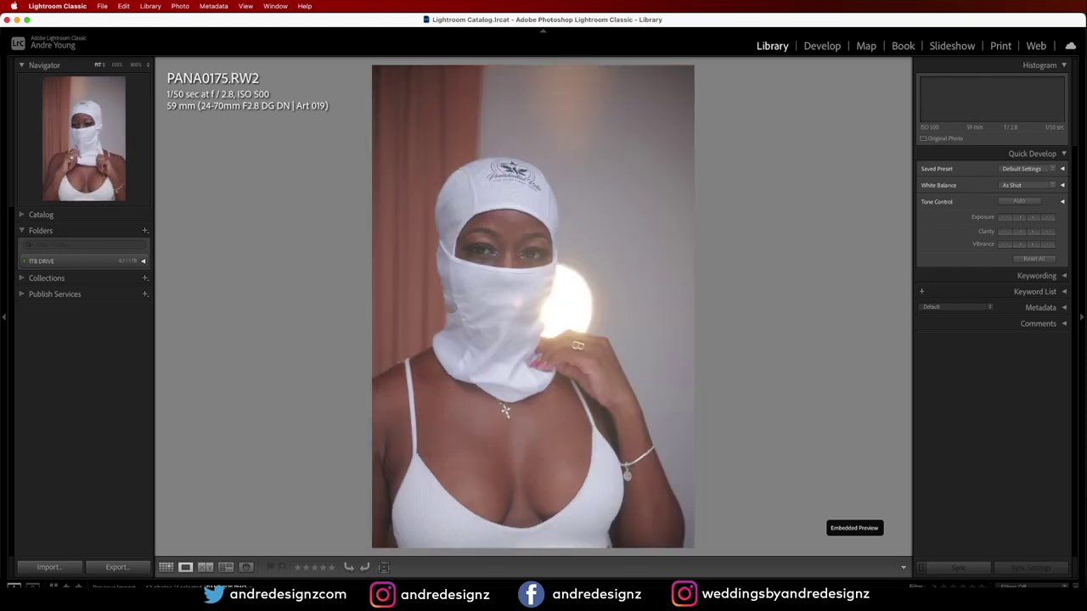
pyautogui.press('Left')
pyautogui.press('5')
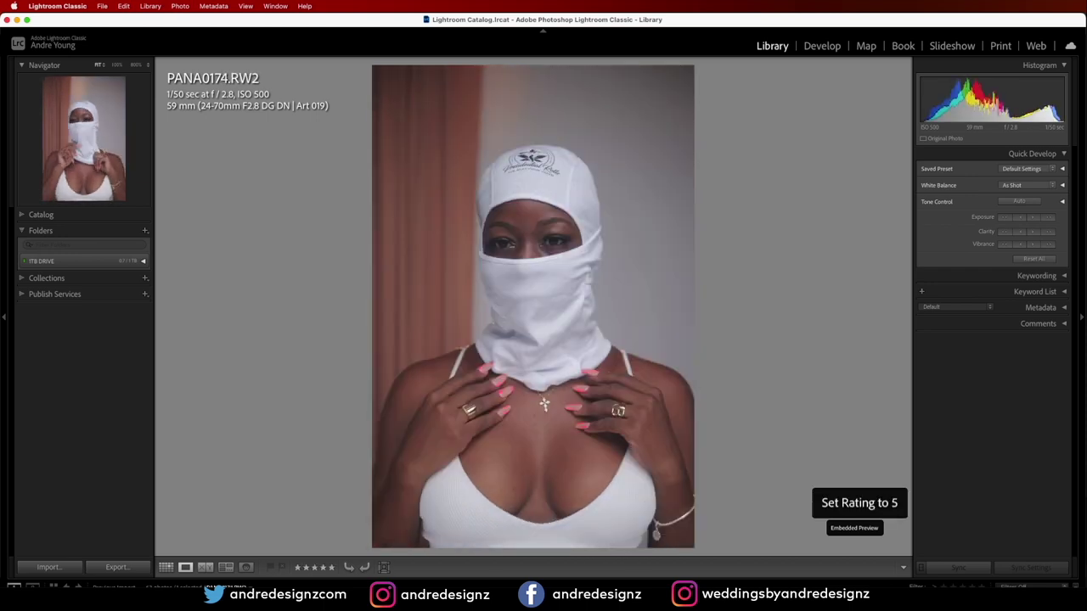
# Compare the neighbouring clasped-hands portraits beside the light and rate the chosen ones, including PANA0183.RW2, five stars
pyautogui.press('Right')
pyautogui.press('Right')
pyautogui.press('Left')
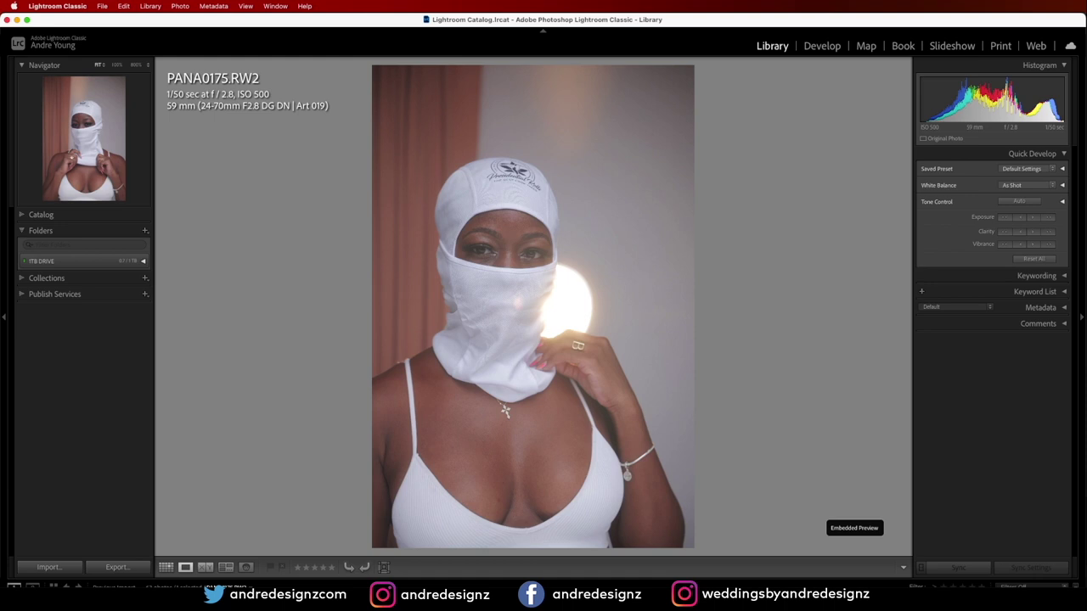
pyautogui.press('Right')
pyautogui.press('Right')
pyautogui.press('Right')
pyautogui.press('Right')
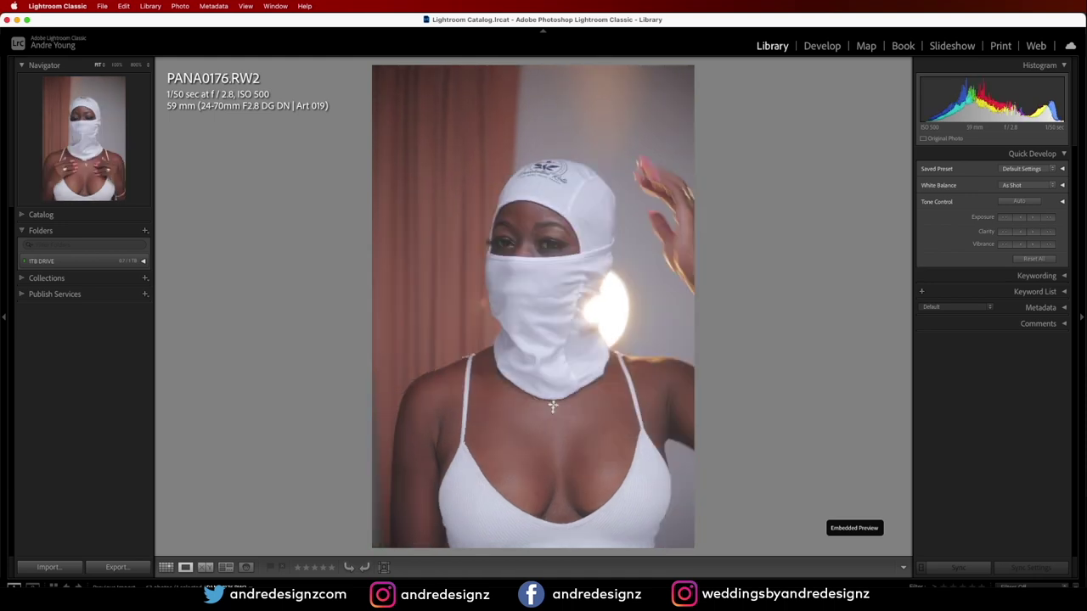
pyautogui.press('Right')
pyautogui.press('Right')
pyautogui.press('Right')
pyautogui.press('Right')
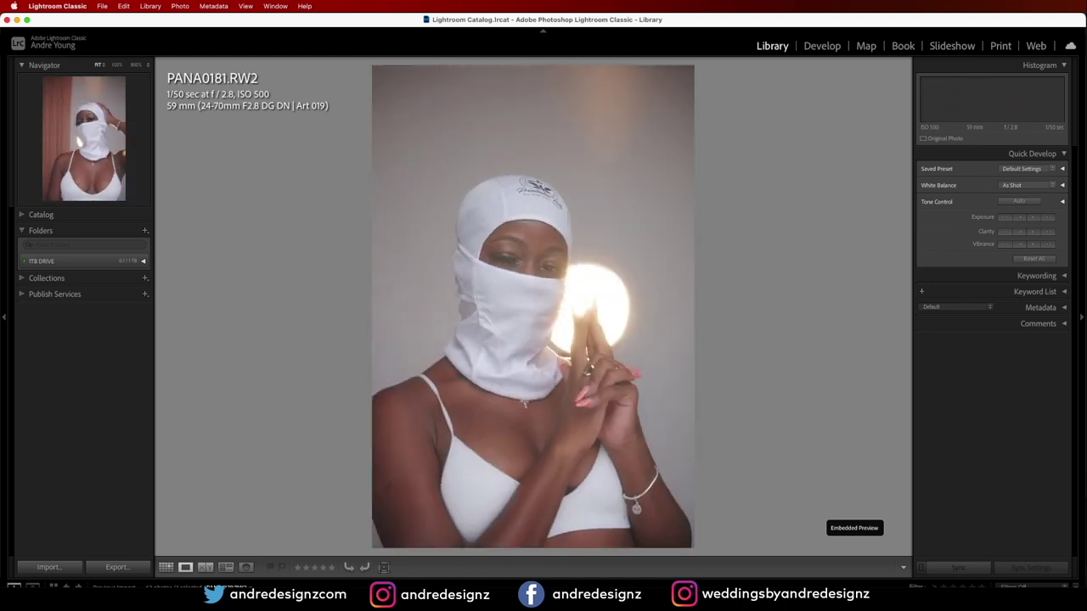
pyautogui.press('Right')
pyautogui.press('Left')
pyautogui.press('Right')
pyautogui.press('Left')
pyautogui.press('Right')
pyautogui.press('5')
pyautogui.press('Left')
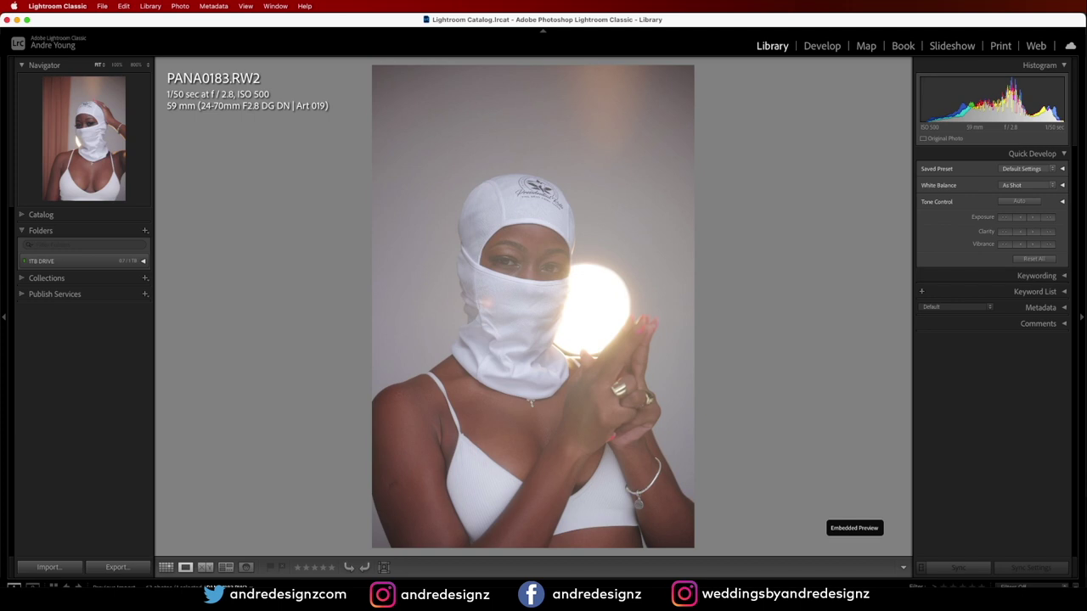
pyautogui.press('5')
# Review the portraits against the plain wall and rate PANA0199.RW2 five stars
pyautogui.press('Right')
pyautogui.press('Right')
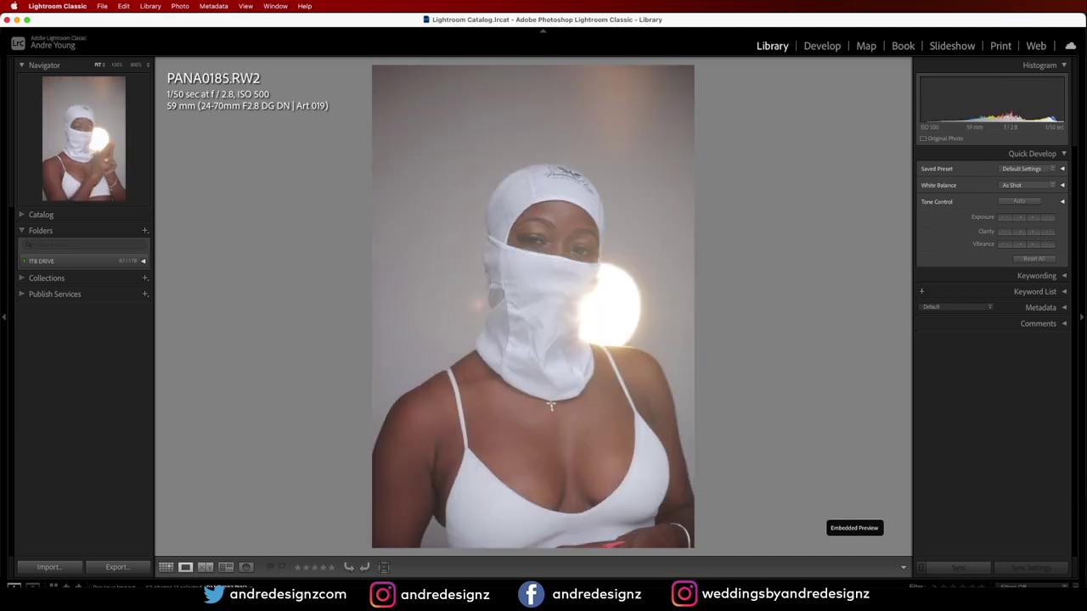
pyautogui.press('Right')
pyautogui.press('Right')
pyautogui.press('Right')
pyautogui.press('Right')
pyautogui.press('Right')
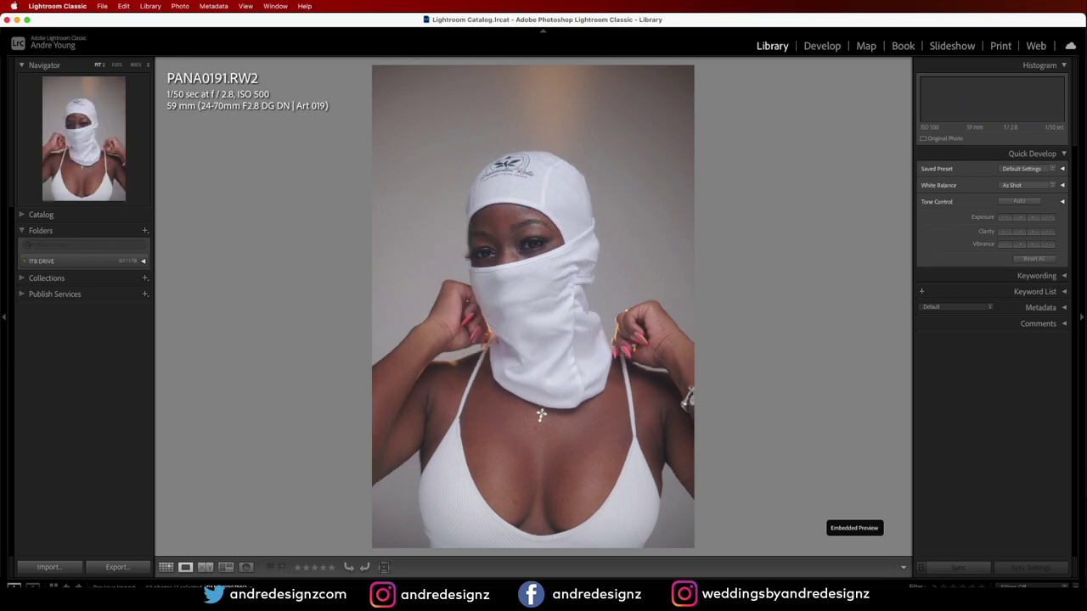
pyautogui.press('Right')
pyautogui.press('Right')
pyautogui.press('Right')
pyautogui.press('Right')
pyautogui.press('Right')
pyautogui.press('Right')
pyautogui.press('Right')
pyautogui.press('Right')
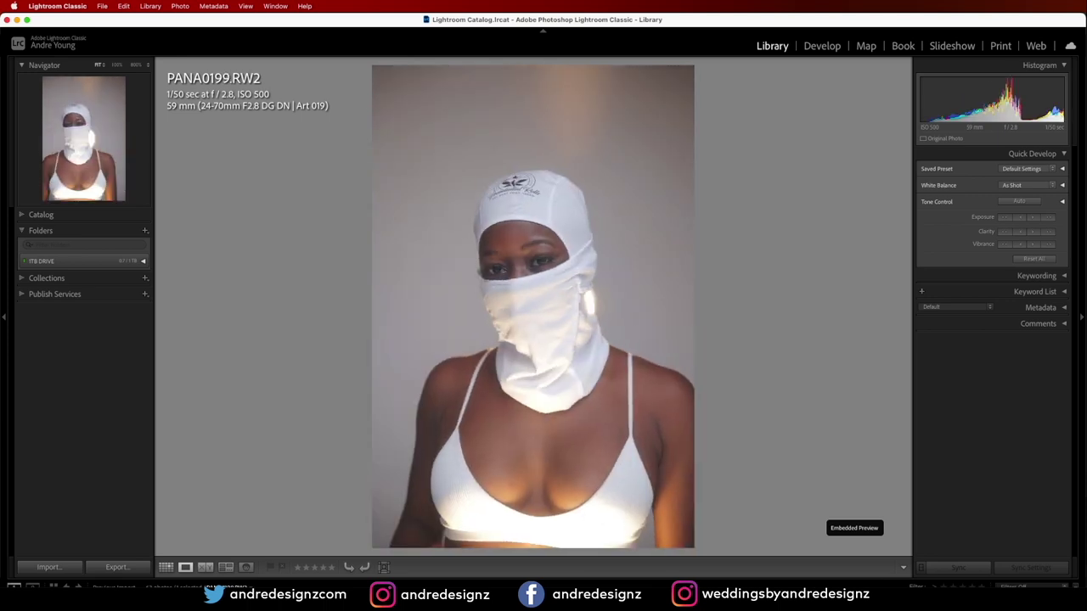
pyautogui.press('Right')
pyautogui.press('Left')
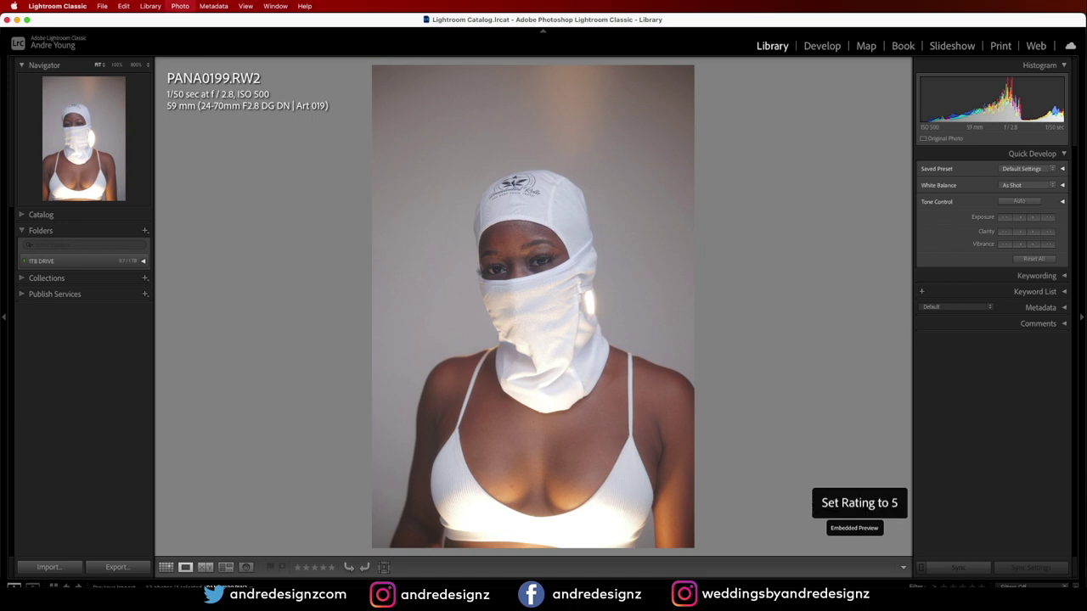
# Review the wider portraits from PANA0205.RW2 to PANA0218.RW2 and rate the chosen shot five stars
pyautogui.press('Right')
pyautogui.press('Right')
pyautogui.press('Right')
pyautogui.press('Right')
pyautogui.press('Right')
pyautogui.press('Right')
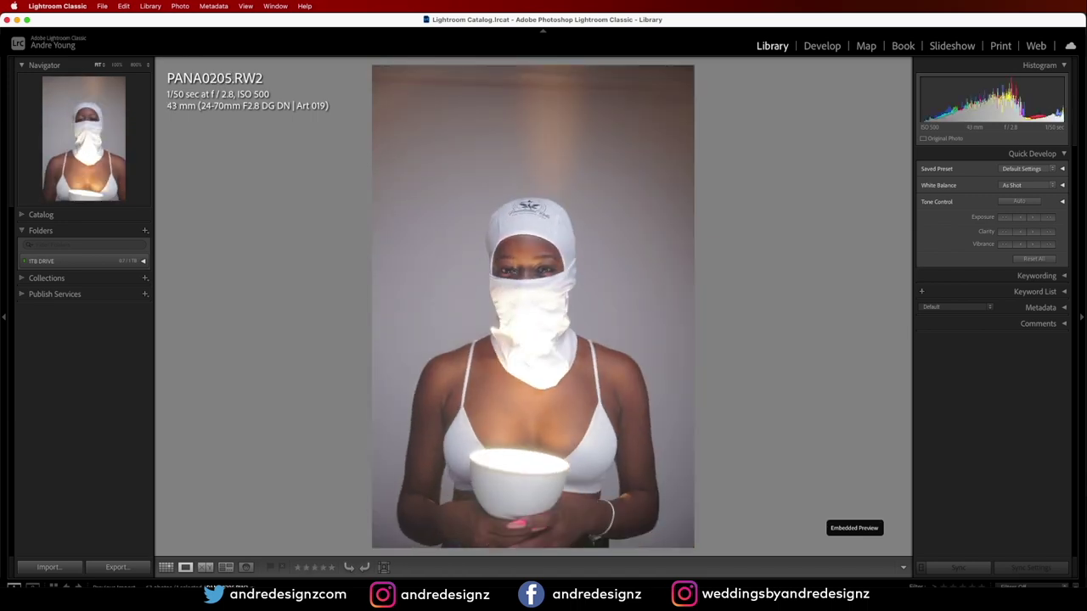
pyautogui.press('Right')
pyautogui.press('Right')
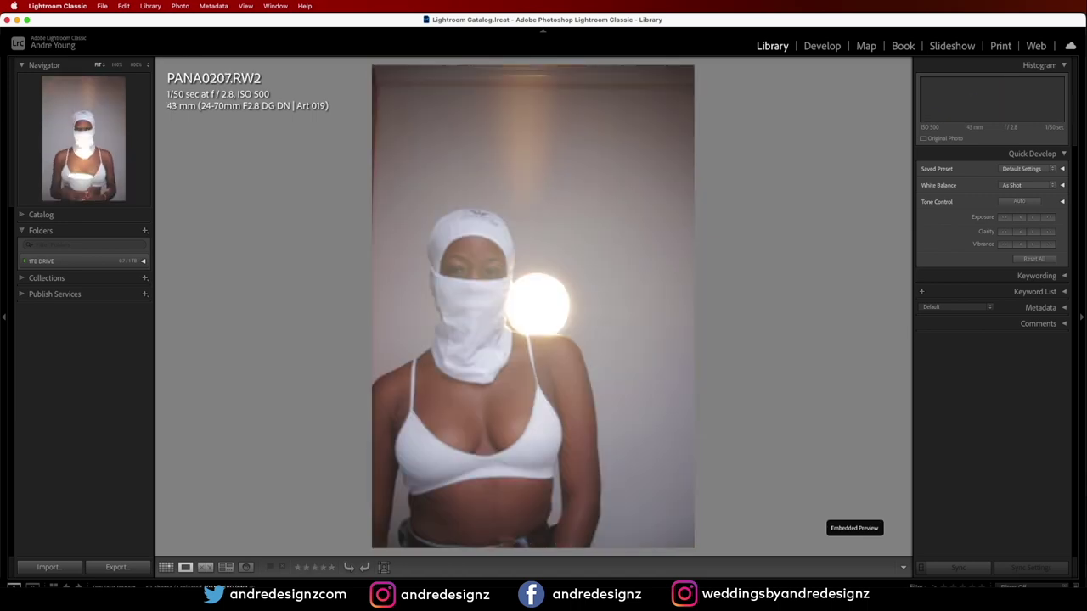
pyautogui.press('Right')
pyautogui.press('Right')
pyautogui.press('Right')
pyautogui.press('Right')
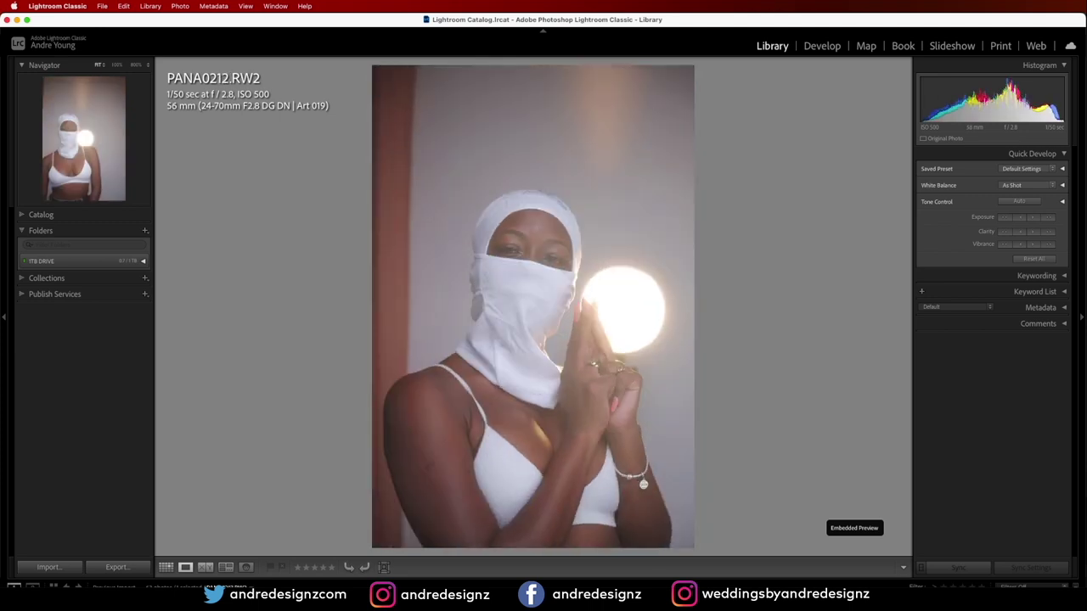
pyautogui.press('Right')
pyautogui.press('Left')
pyautogui.press('Left')
pyautogui.press('5')
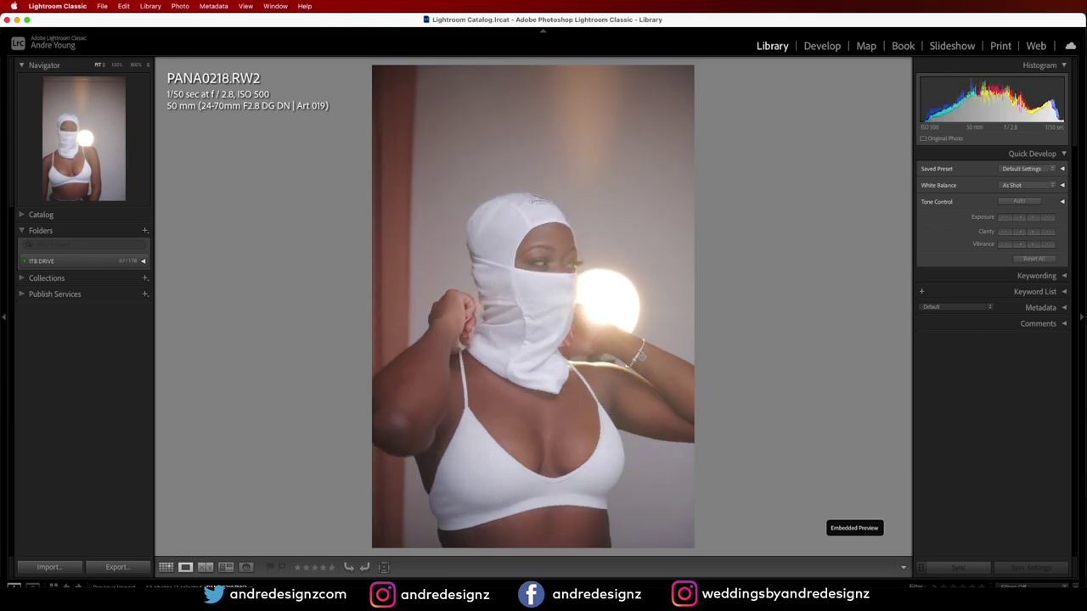
pyautogui.press('Left')
pyautogui.press('Left')
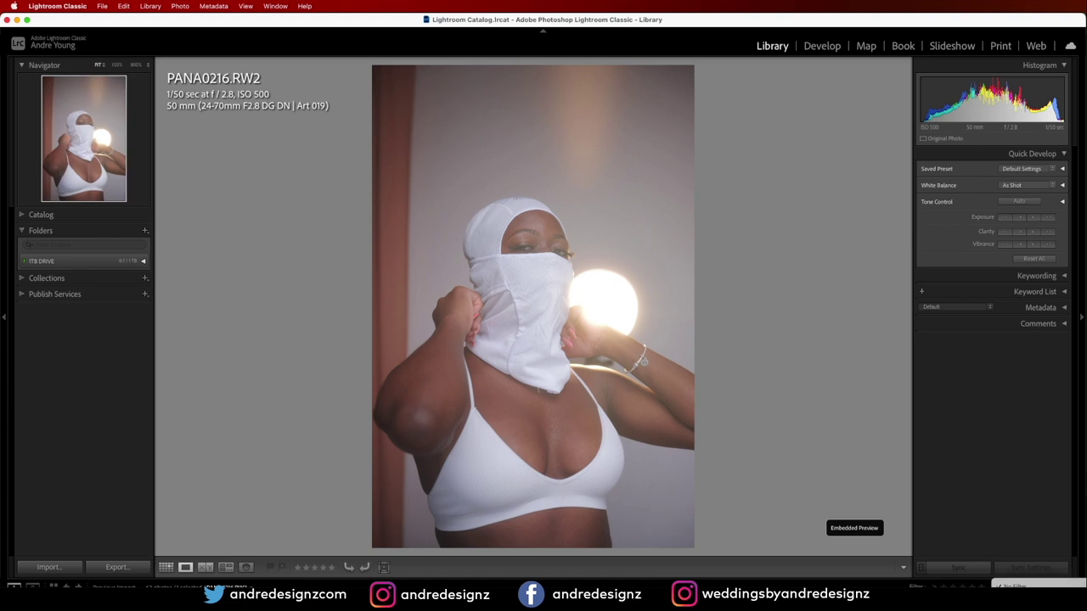
# Filter the photo set to Rated images and go through the five-star picks to PANA0184.RW2
pyautogui.click(1034, 586)
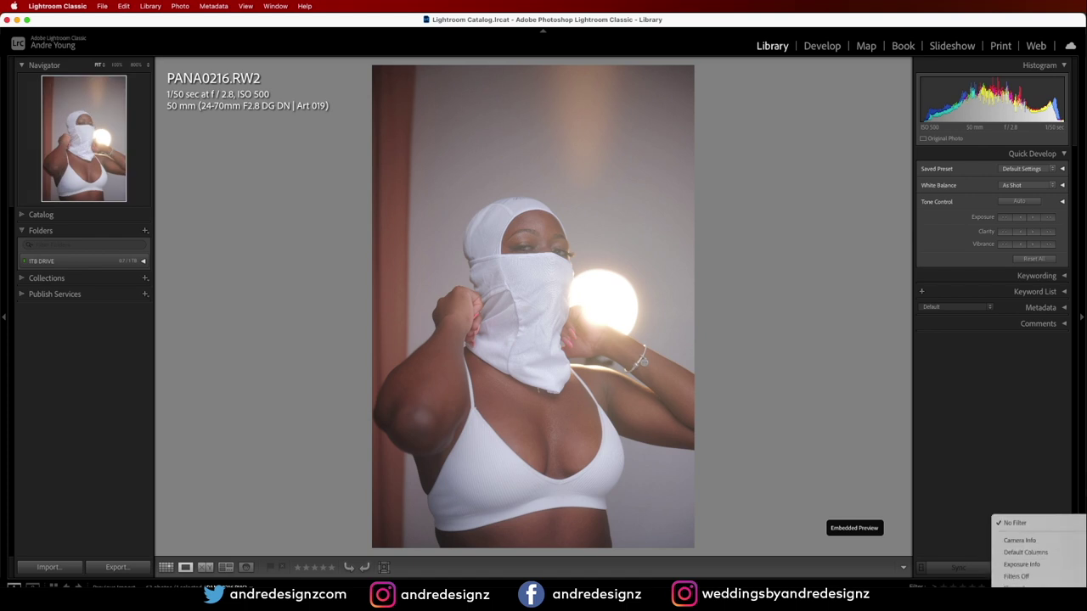
pyautogui.click(1016, 607)
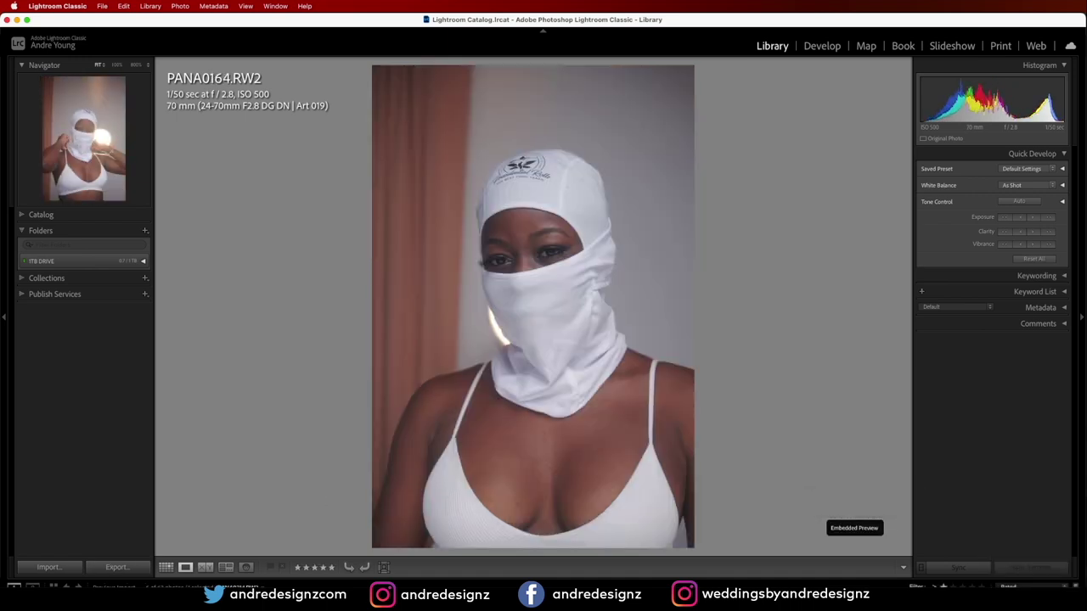
pyautogui.press('Right')
pyautogui.press('Right')
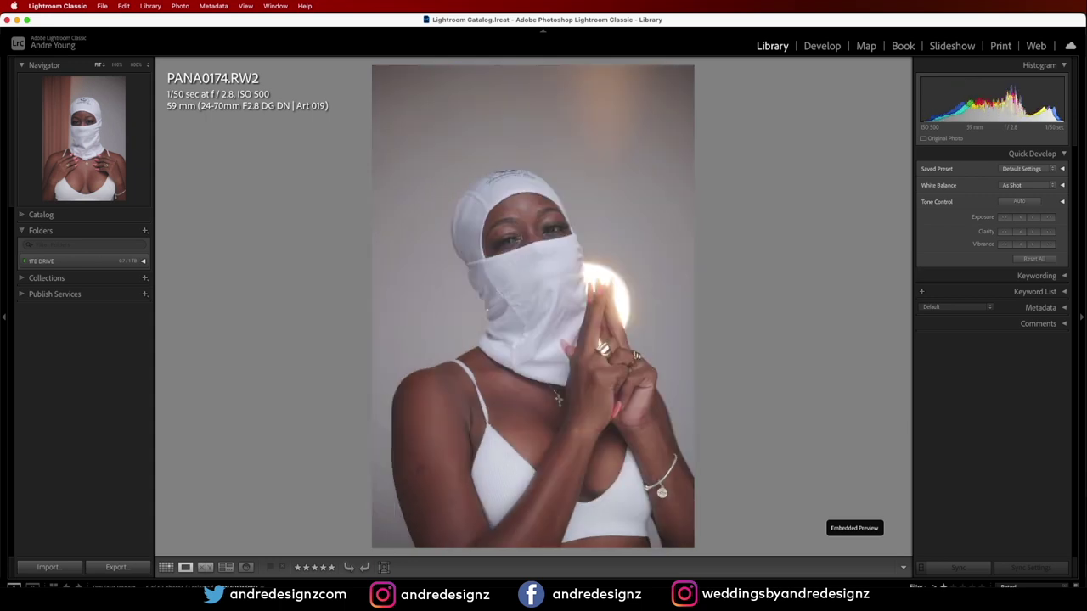
pyautogui.press('Right')
pyautogui.press('Right')
pyautogui.press('Right')
pyautogui.press('Left')
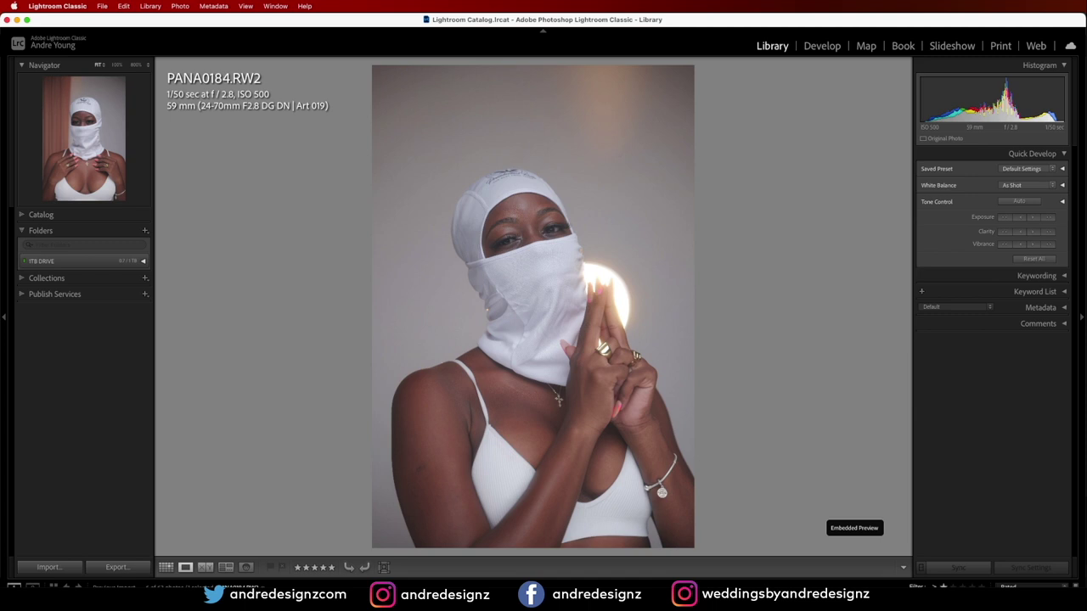
# Open PANA0184.RW2 in Adobe Photoshop 2021 and close the duplicate PANA0184-2 document without saving
pyautogui.press('super+e')
pyautogui.rightClick(450, 280)
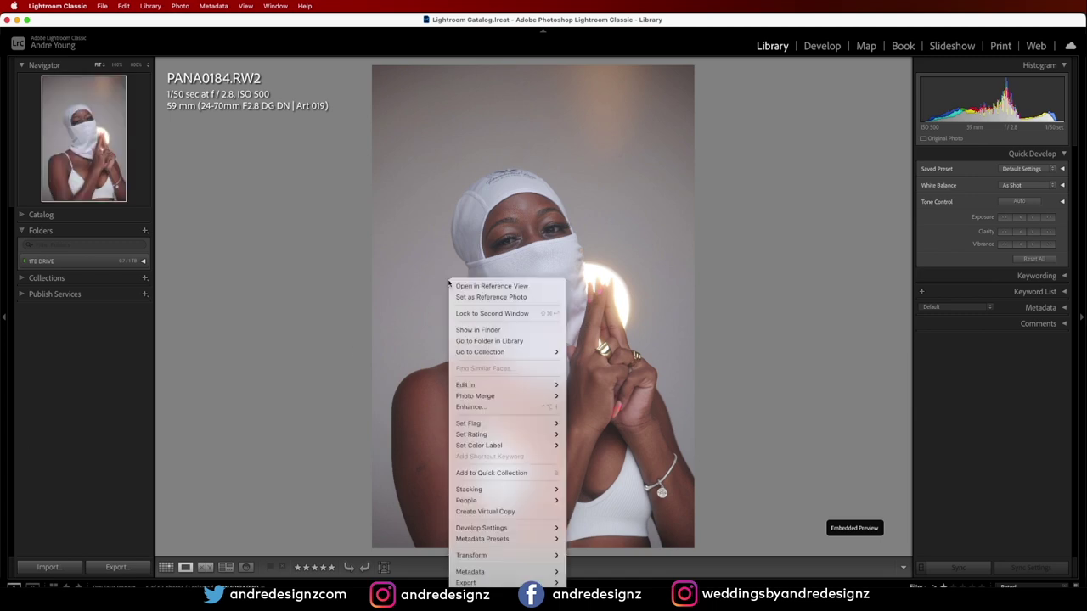
pyautogui.moveTo(556, 386)
pyautogui.click(612, 385)
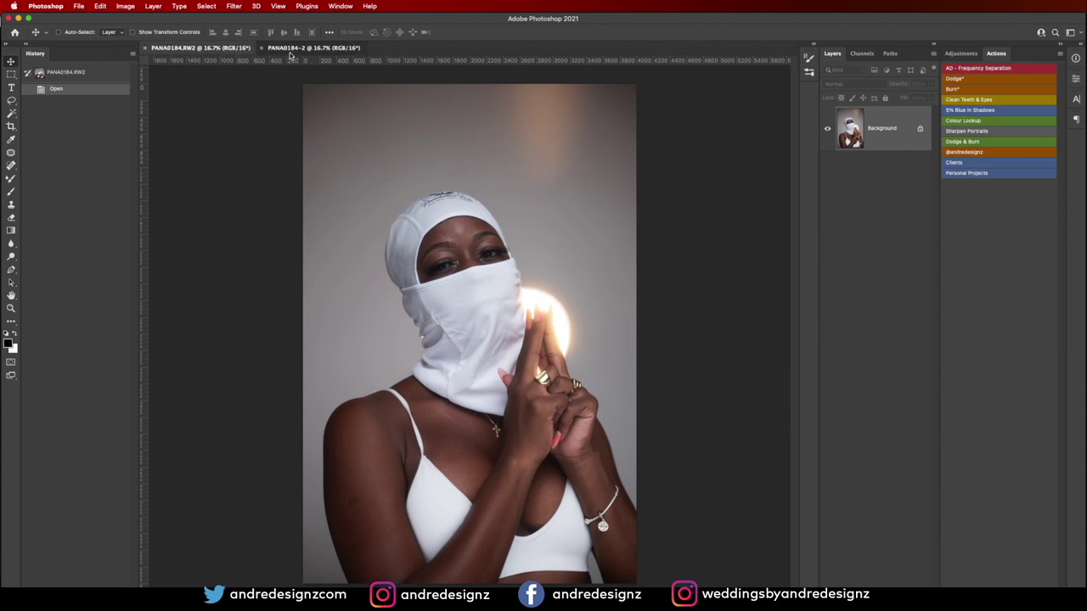
pyautogui.click(261, 48)
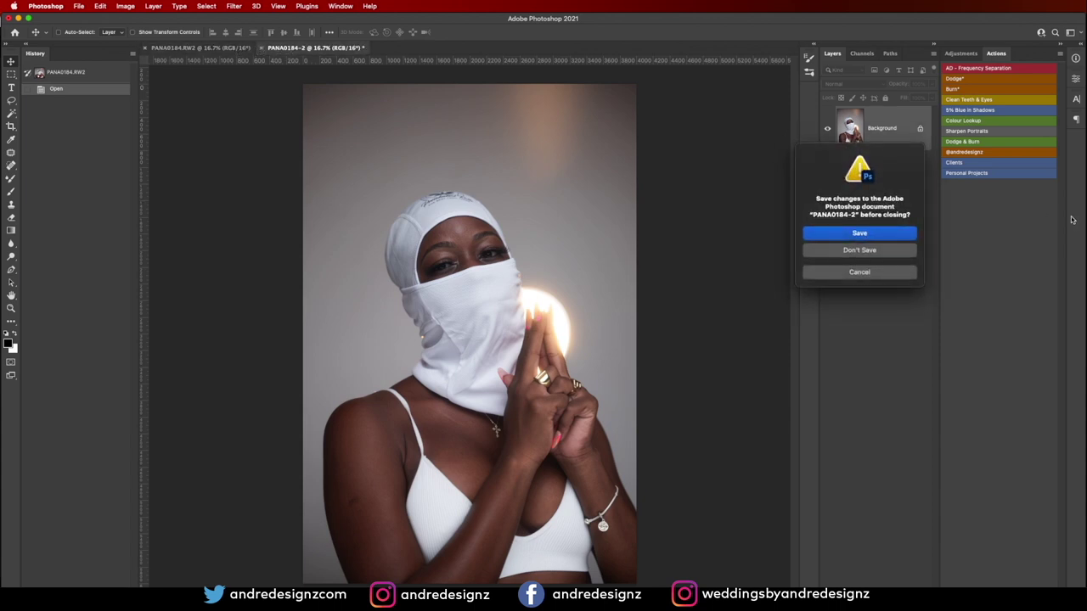
pyautogui.click(883, 251)
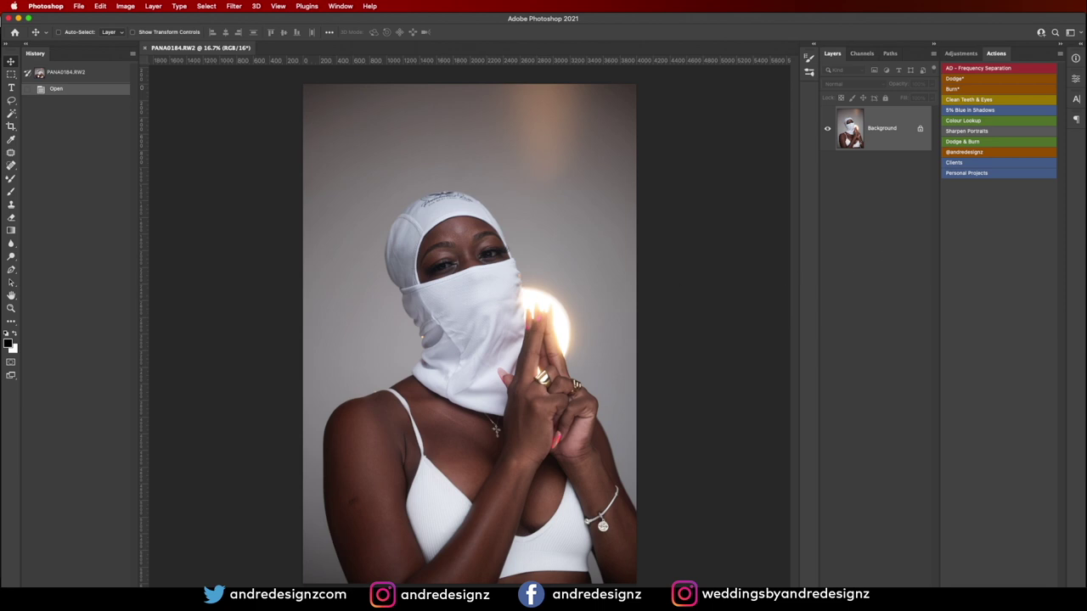
# Return to Lightroom Classic, go through the rated picks to PANA0214.RW2 and open it in Adobe Photoshop 2021
pyautogui.press('super+Tab')
pyautogui.press('Left')
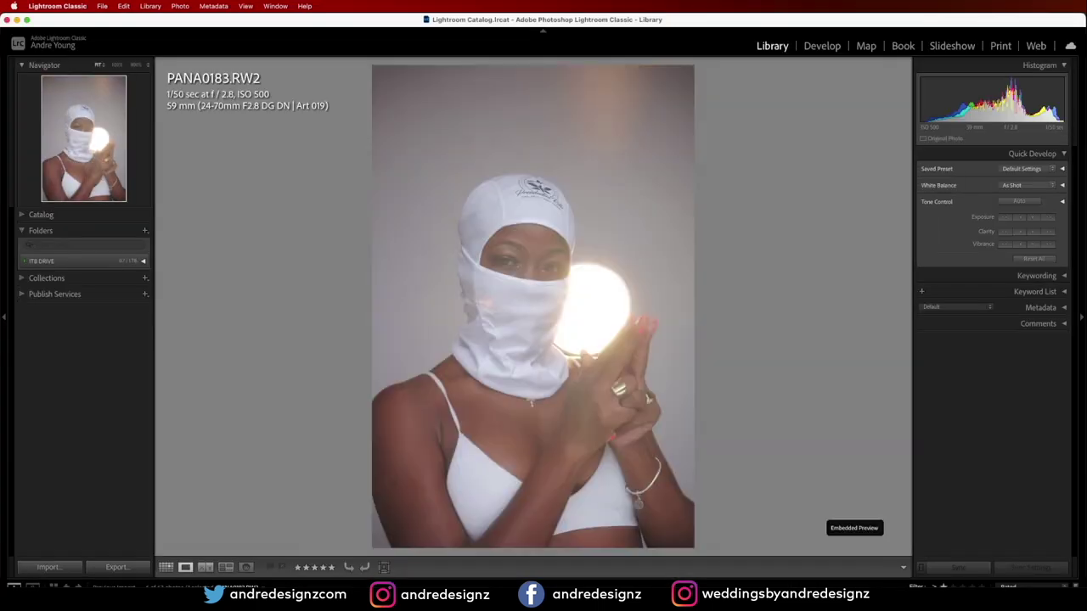
pyautogui.press('Right')
pyautogui.press('Right')
pyautogui.press('Right')
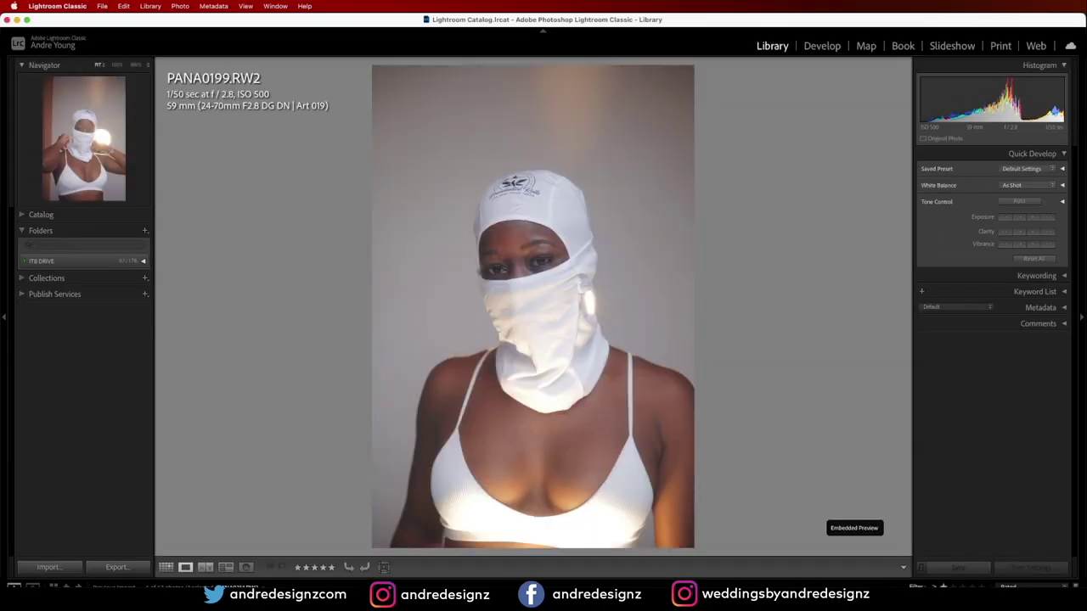
pyautogui.press('Right')
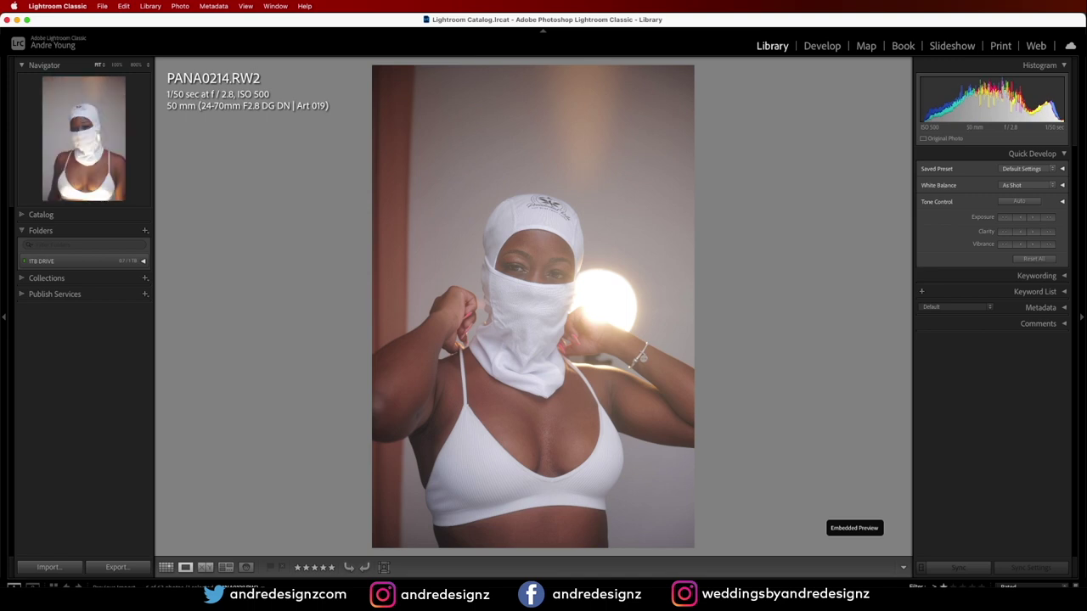
pyautogui.rightClick(366, 507)
pyautogui.moveTo(427, 419)
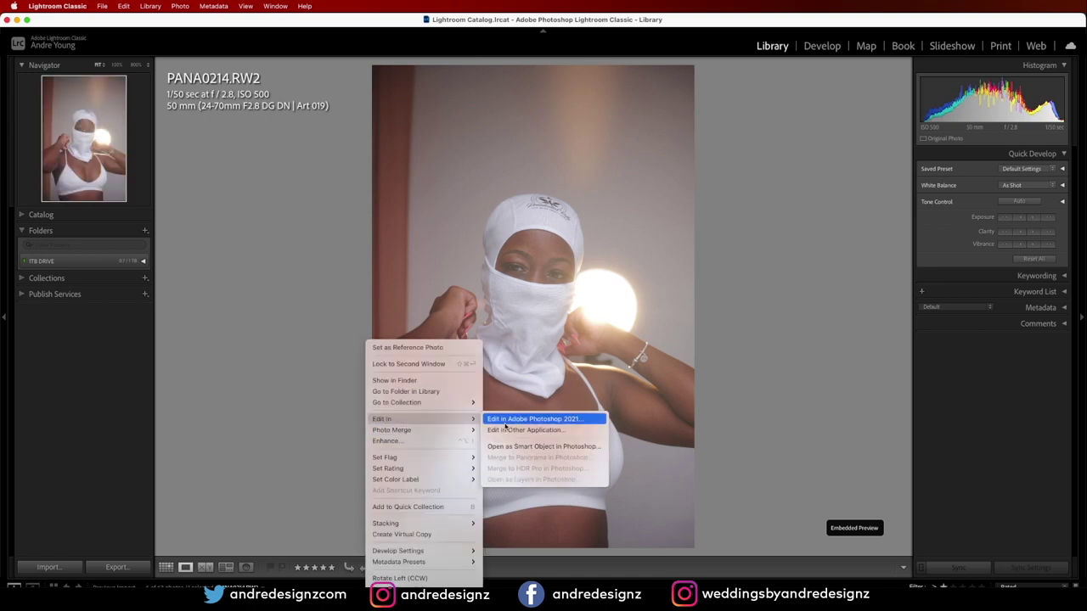
pyautogui.click(504, 422)
# Review the rated portraits again and compare the PANA0184.RW2 and PANA0214.RW2 documents in Photoshop
pyautogui.press('Right')
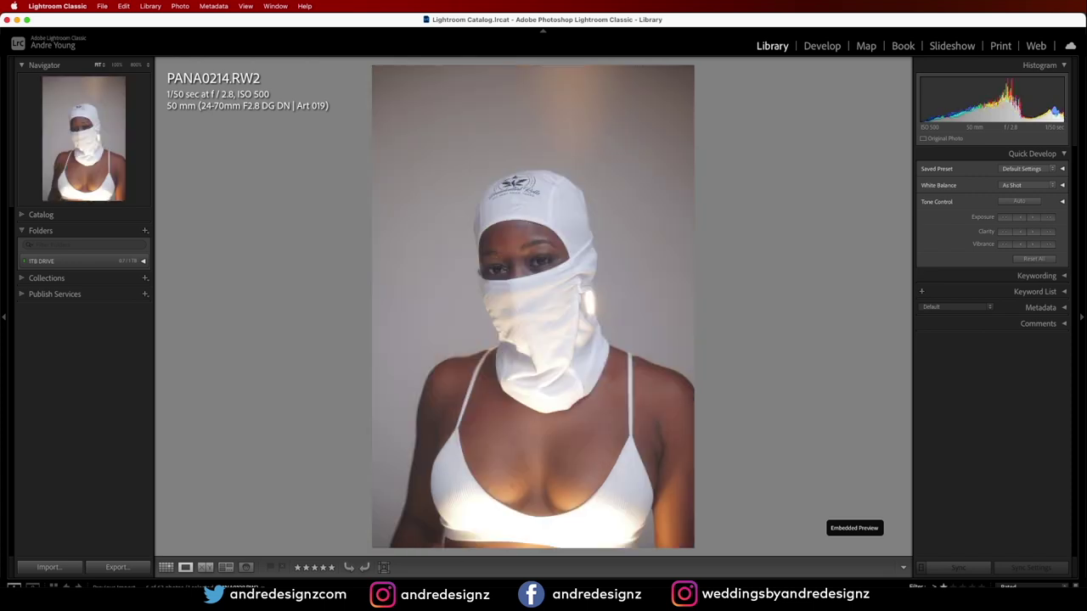
pyautogui.press('Right')
pyautogui.press('Right')
pyautogui.press('Right')
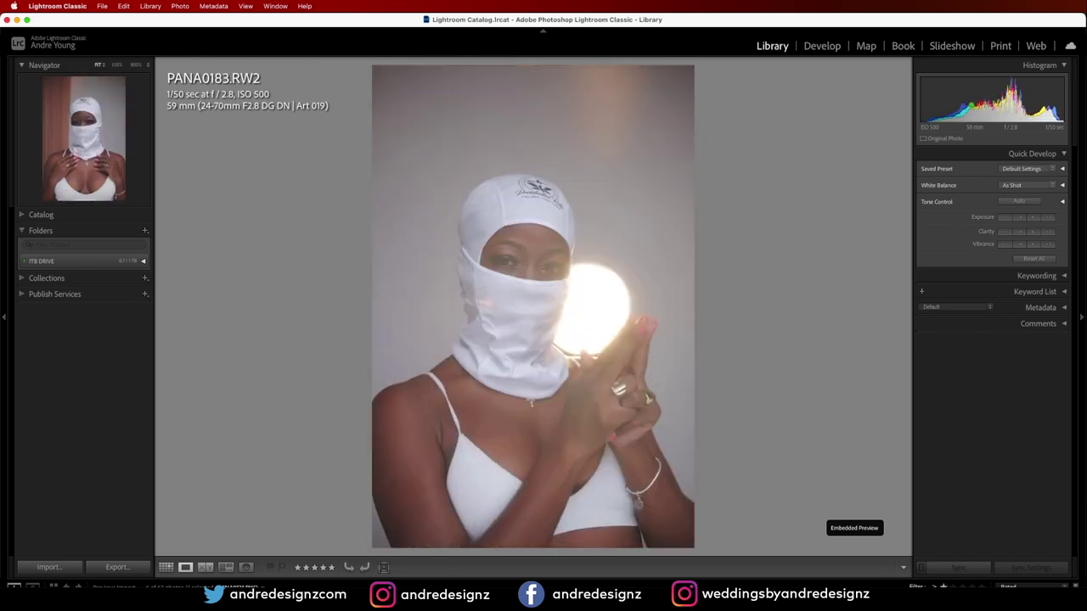
pyautogui.press('Right')
pyautogui.press('Right')
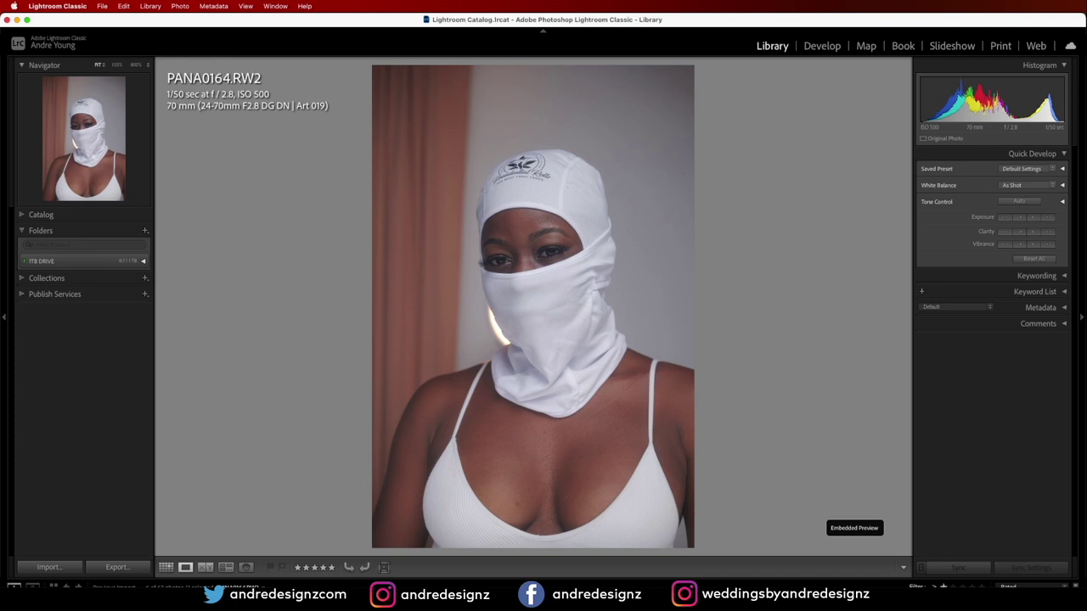
pyautogui.press('Right')
pyautogui.press('Right')
pyautogui.press('Right')
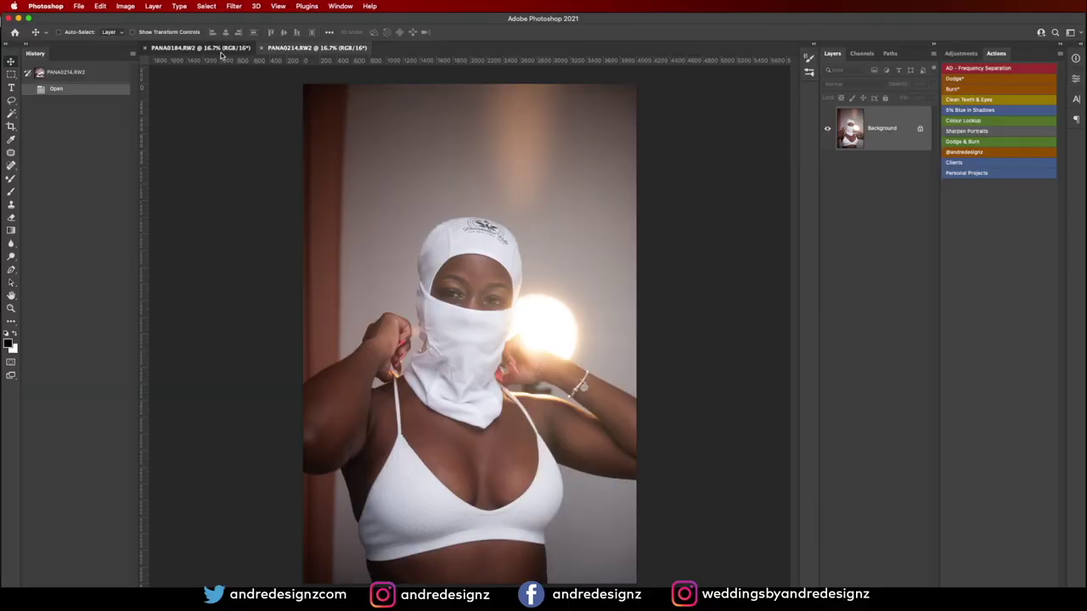
pyautogui.click(222, 51)
pyautogui.click(297, 49)
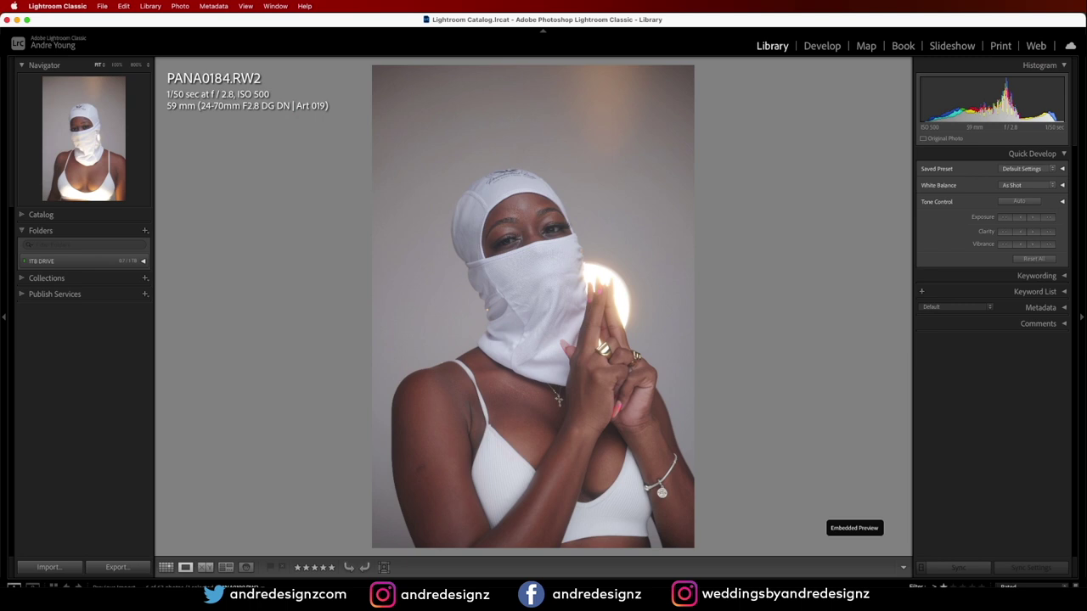
# Return to Lightroom Classic, browse the picks to PANA0199.RW2 and try to open it in Adobe Photoshop 2021
pyautogui.click(346, 604)
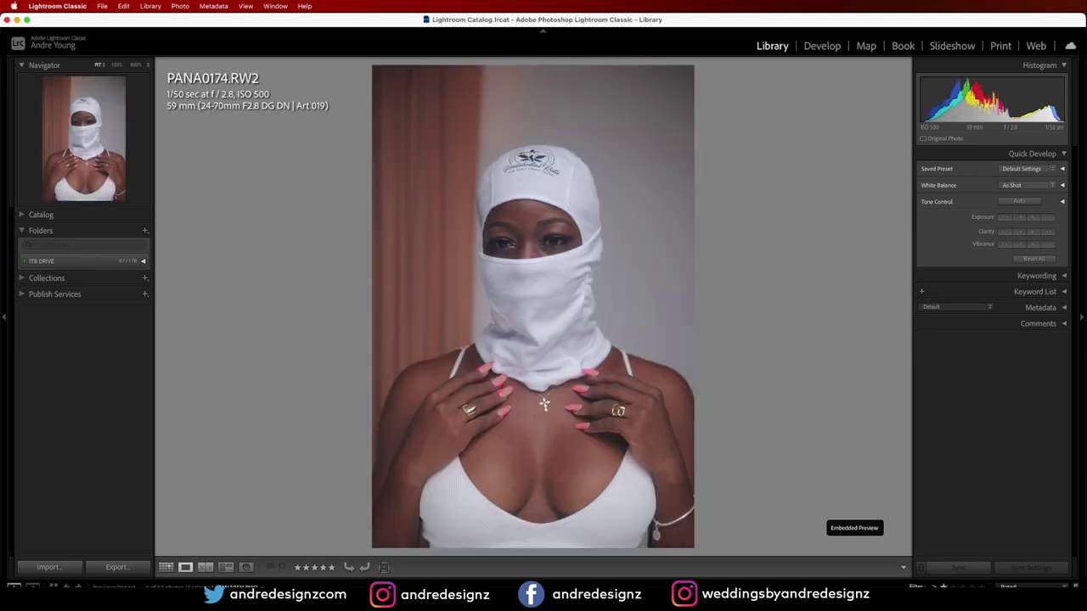
pyautogui.press('Left')
pyautogui.press('Right')
pyautogui.press('Right')
pyautogui.press('Right')
pyautogui.press('Right')
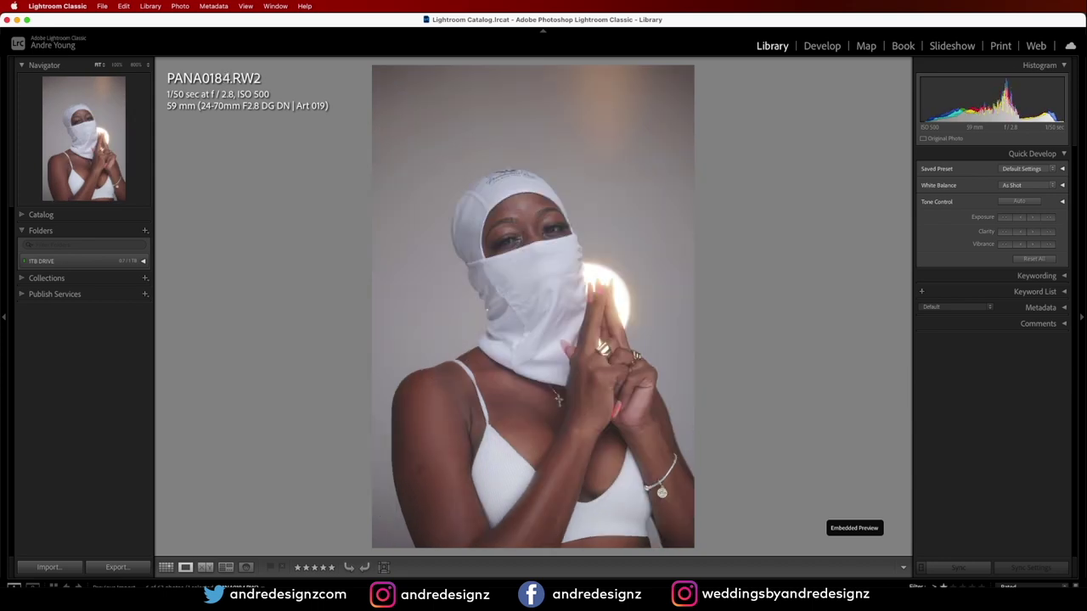
pyautogui.press('Right')
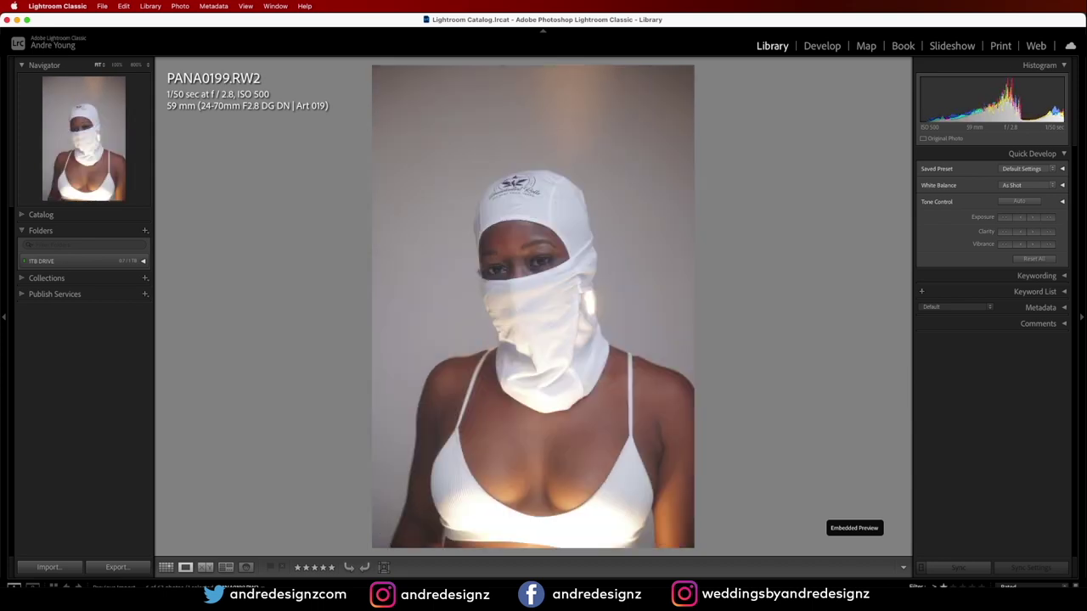
pyautogui.rightClick(247, 342)
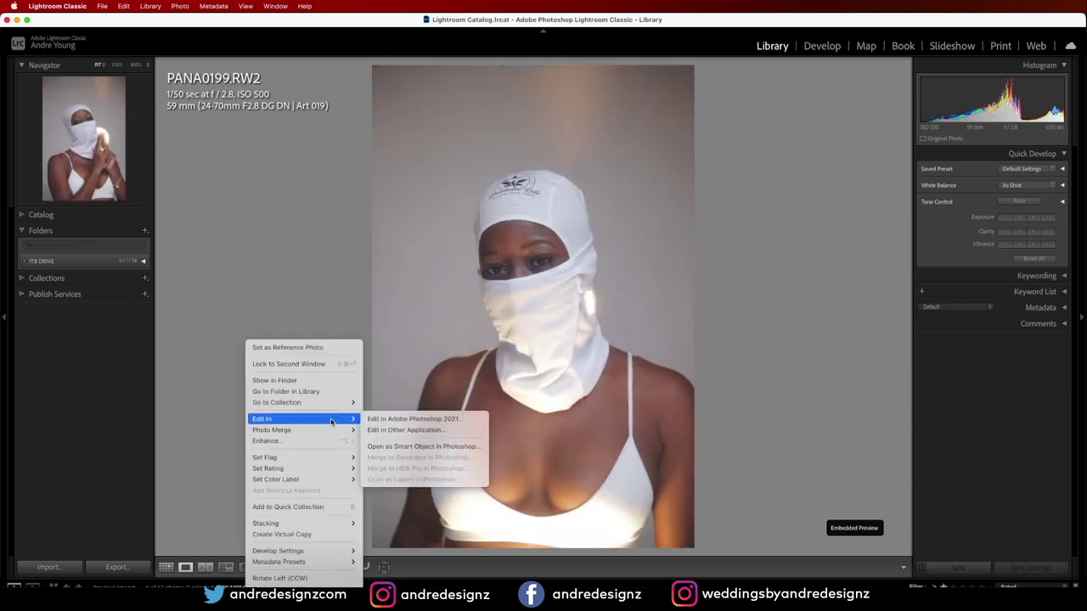
pyautogui.click(368, 420)
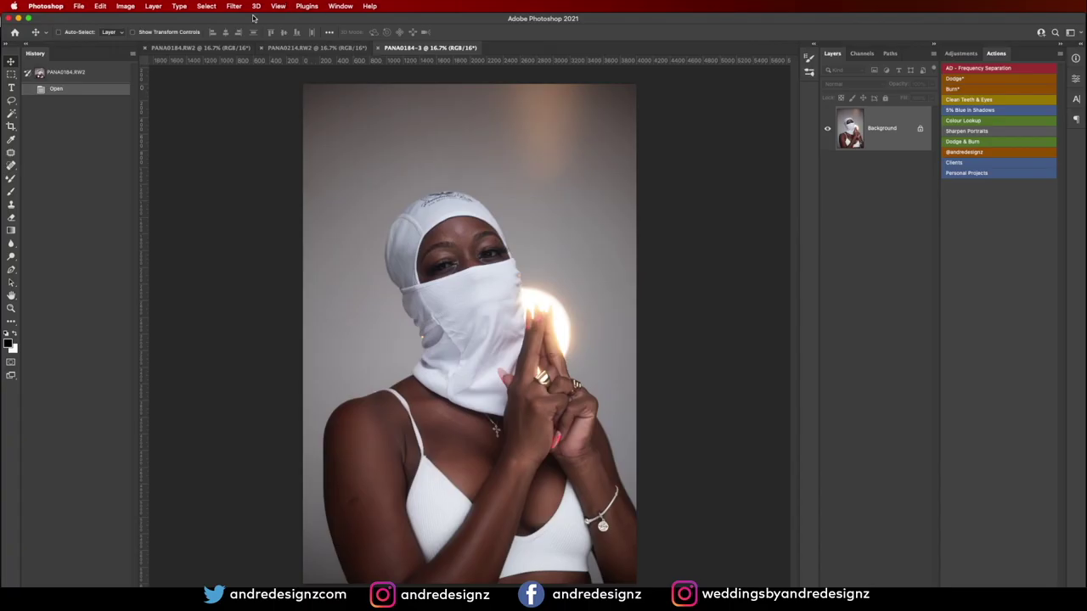
# Compare the three open portrait documents and bring PANA0184.RW2 to the front for editing
pyautogui.click(197, 48)
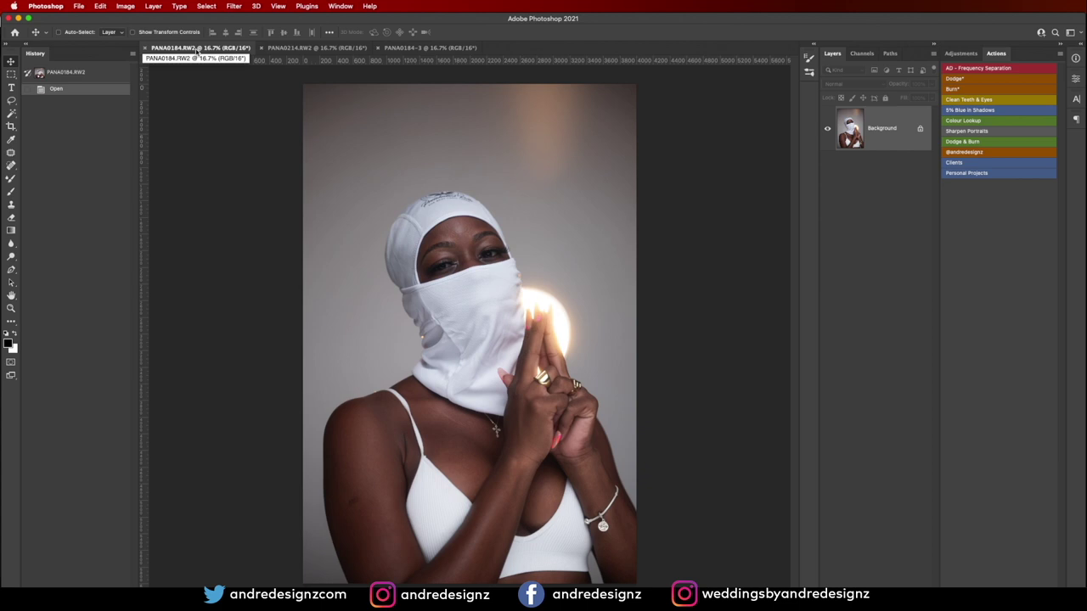
pyautogui.click(316, 47)
pyautogui.click(387, 48)
pyautogui.click(310, 47)
pyautogui.click(395, 48)
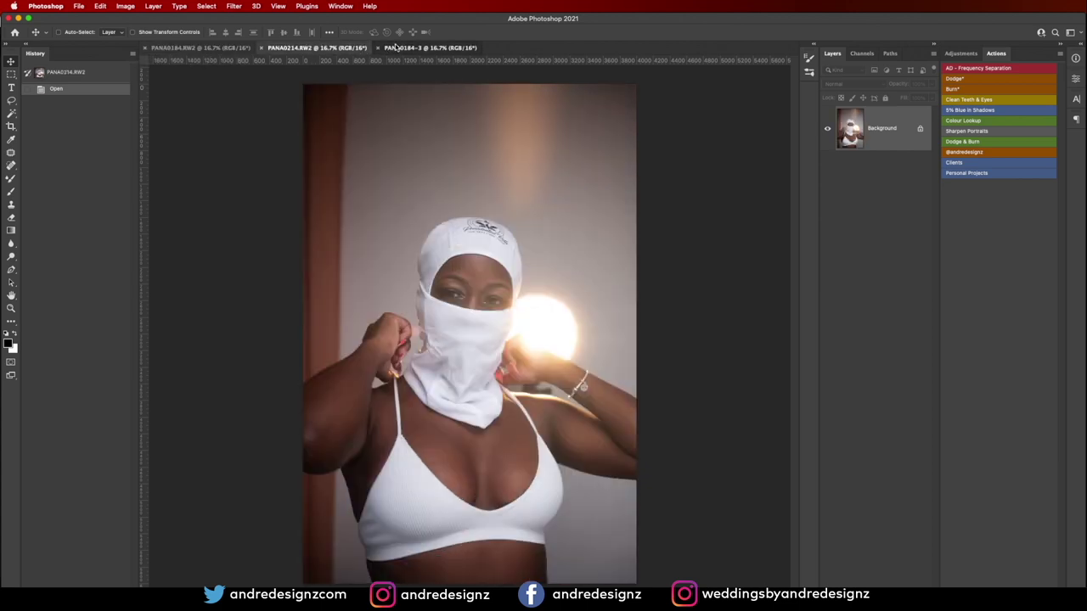
pyautogui.click(226, 50)
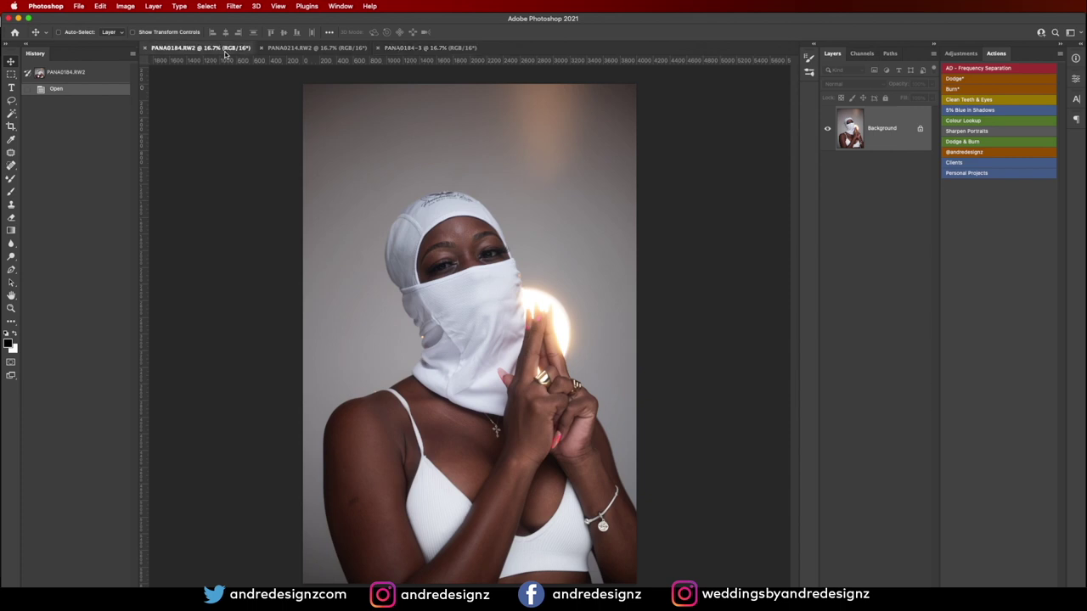
pyautogui.click(299, 50)
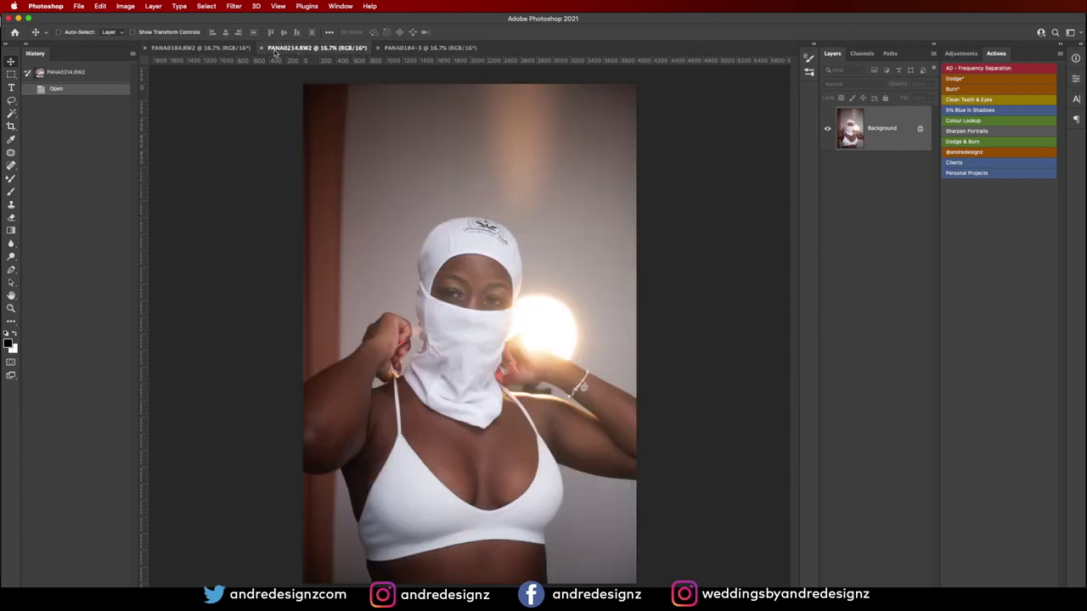
pyautogui.click(198, 50)
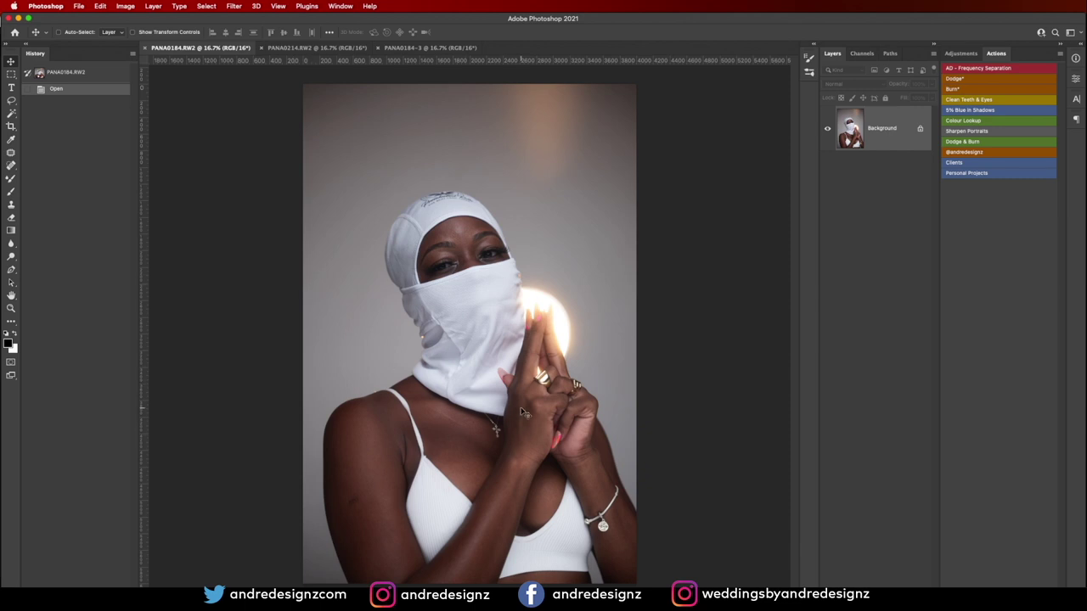
# Crop PANA0184.RW2 to the 4 : 5 (8 : 10) ratio, removing the empty space above the head
pyautogui.click(11, 124)
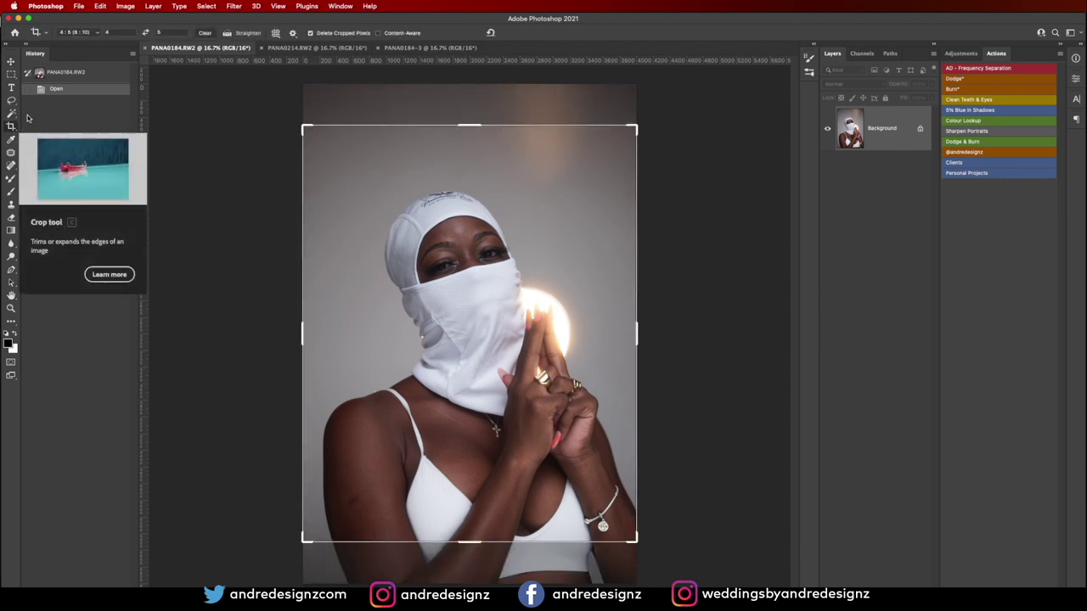
pyautogui.click(97, 33)
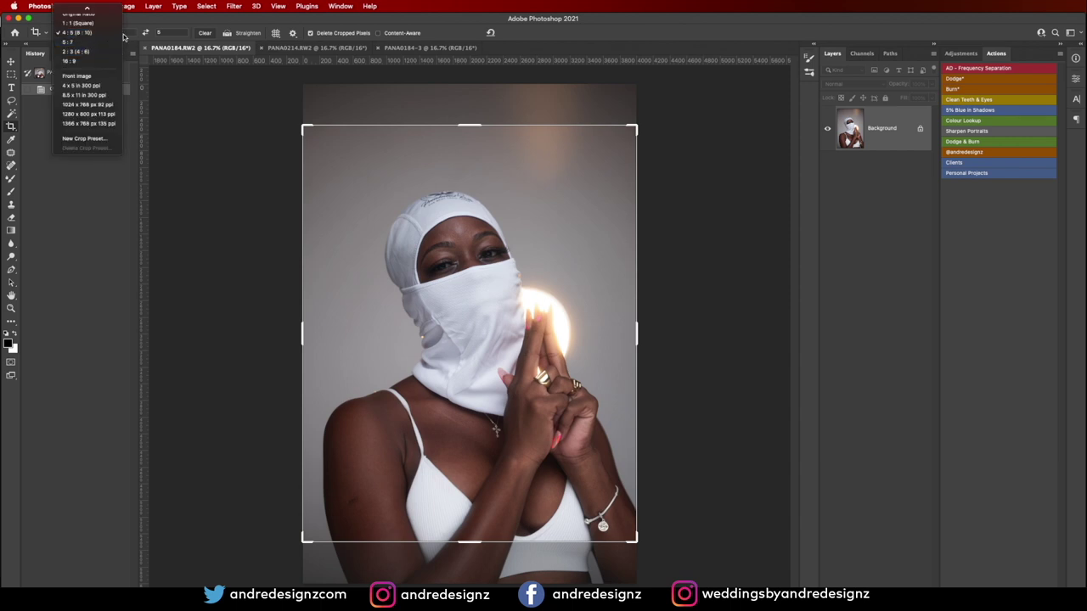
pyautogui.click(100, 34)
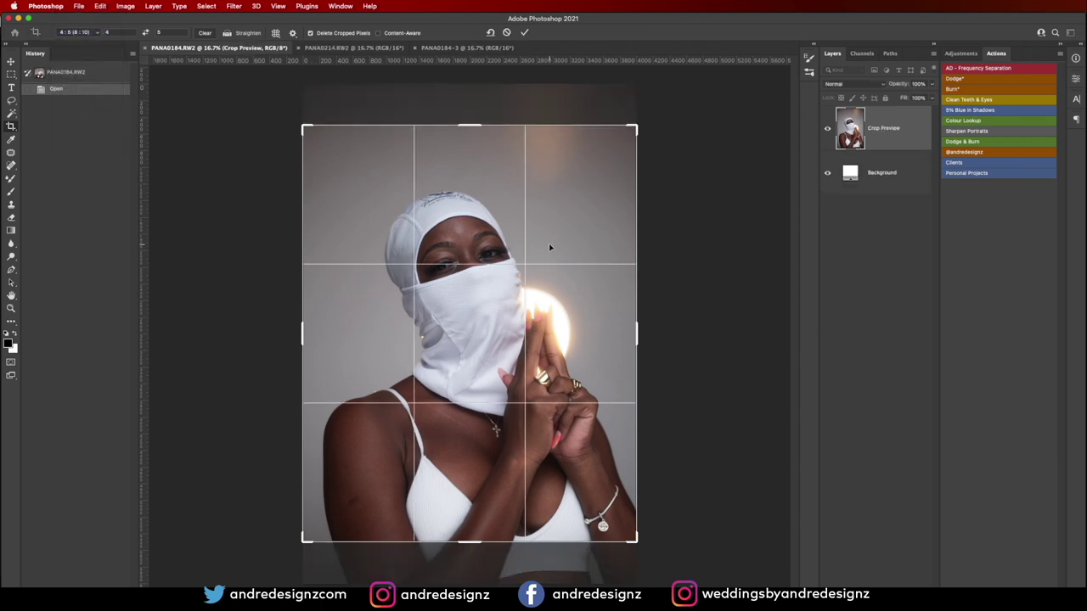
pyautogui.moveTo(551, 250); pyautogui.dragTo(564, 207)
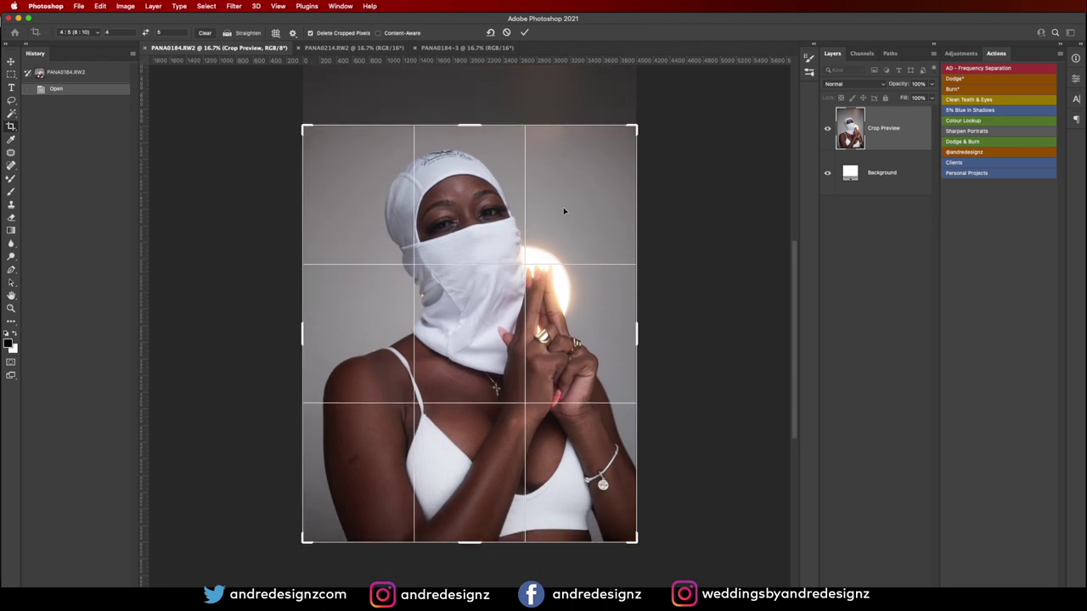
pyautogui.press('Return')
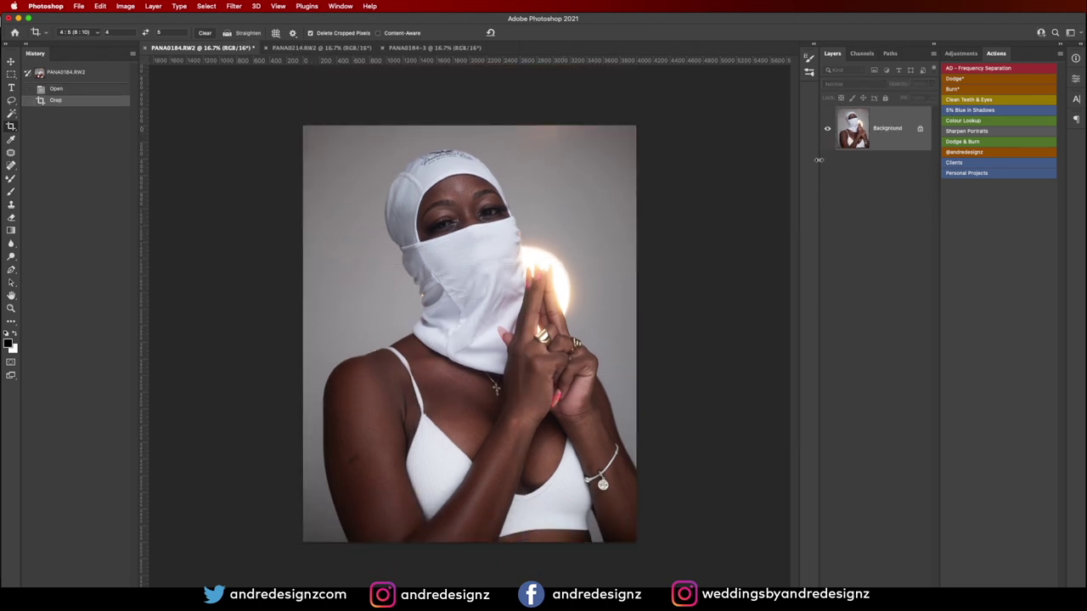
# Duplicate the cropped Background layer for retouching the face
pyautogui.scroll(6, 397, 222)
pyautogui.scroll(3, 612, 146)
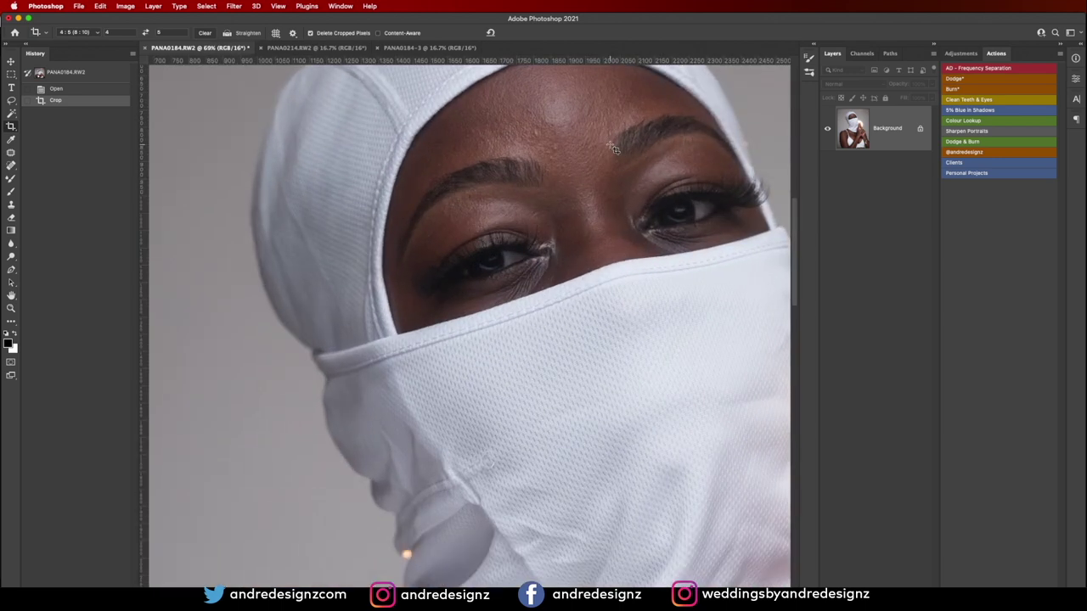
pyautogui.hotkey('ctrl', 'j')
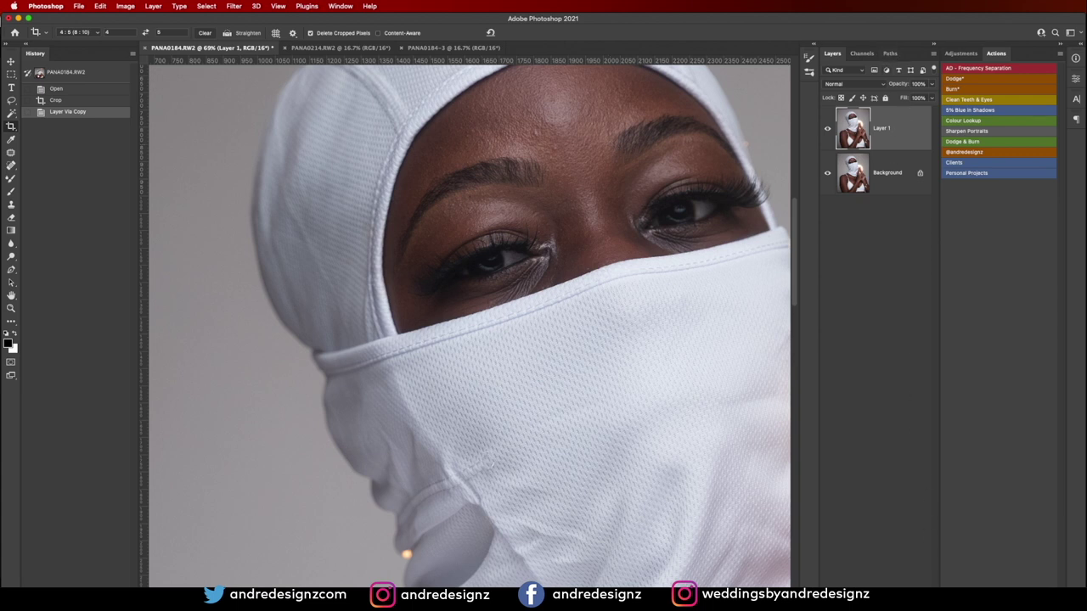
# Patch out the blemishes on the forehead and between the eyebrows on Layer 1 with the Patch tool
pyautogui.press('j')
pyautogui.moveTo(532, 139); pyautogui.dragTo(558, 149)
pyautogui.hotkey('ctrl', 'd')
pyautogui.hotkey('ctrl', 'd')
pyautogui.moveTo(561, 151)
pyautogui.mouseDown()
pyautogui.moveTo(569, 148)
pyautogui.moveTo(574, 177)
pyautogui.mouseUp()
pyautogui.press('super+d')
pyautogui.moveTo(562, 107); pyautogui.dragTo(557, 110)
pyautogui.moveTo(559, 109); pyautogui.dragTo(563, 107)
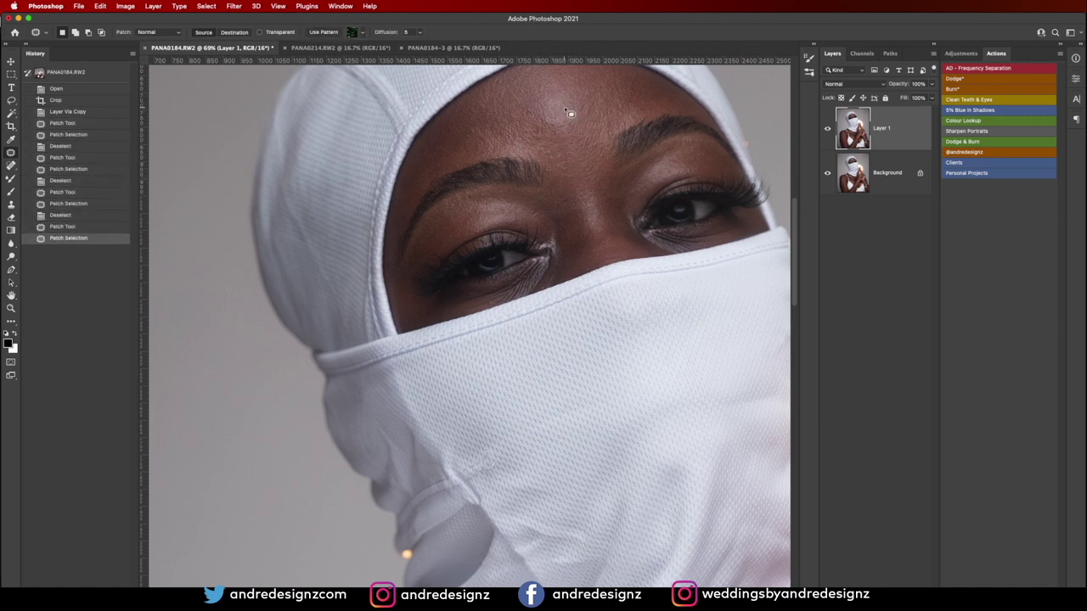
pyautogui.hotkey('ctrl', 'd')
# Patch the remaining spots above the eyebrow, on the mid-forehead, on the eyelid and on the nose bridge
pyautogui.moveTo(436, 148); pyautogui.dragTo(442, 154)
pyautogui.moveTo(440, 152); pyautogui.dragTo(458, 158)
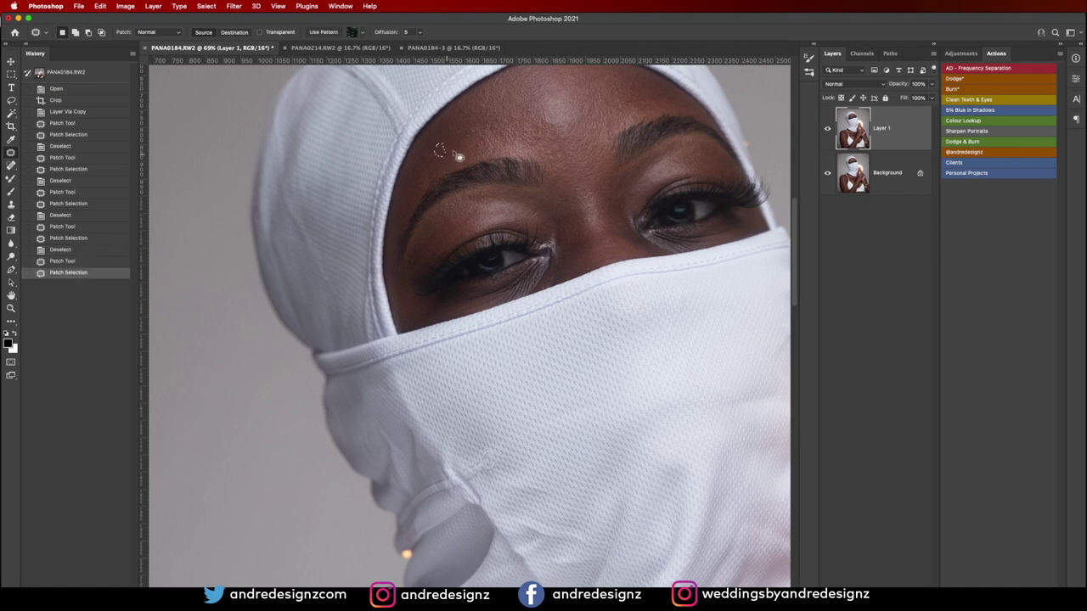
pyautogui.moveTo(531, 107); pyautogui.dragTo(551, 125)
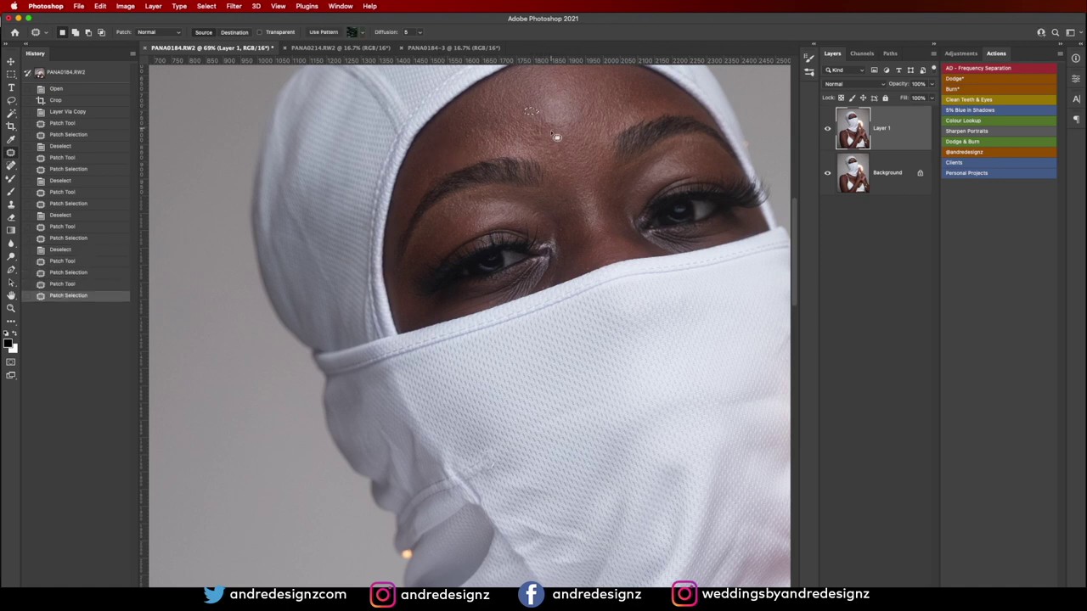
pyautogui.moveTo(469, 199); pyautogui.dragTo(503, 211)
pyautogui.hotkey('ctrl', 'd')
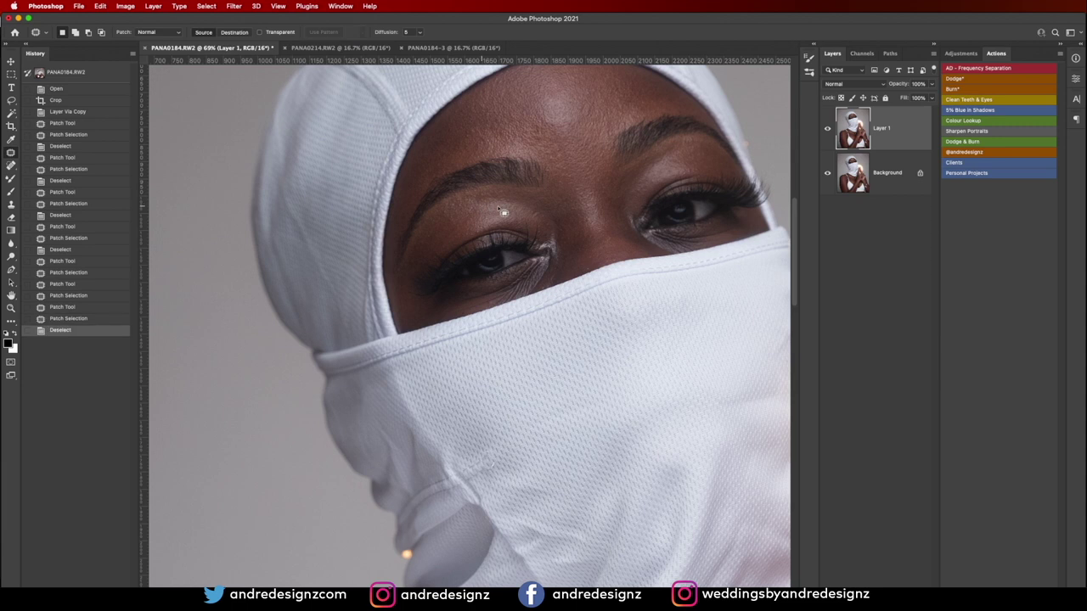
pyautogui.moveTo(586, 219); pyautogui.dragTo(592, 223)
pyautogui.moveTo(590, 222); pyautogui.dragTo(605, 231)
pyautogui.hotkey('ctrl', 'd')
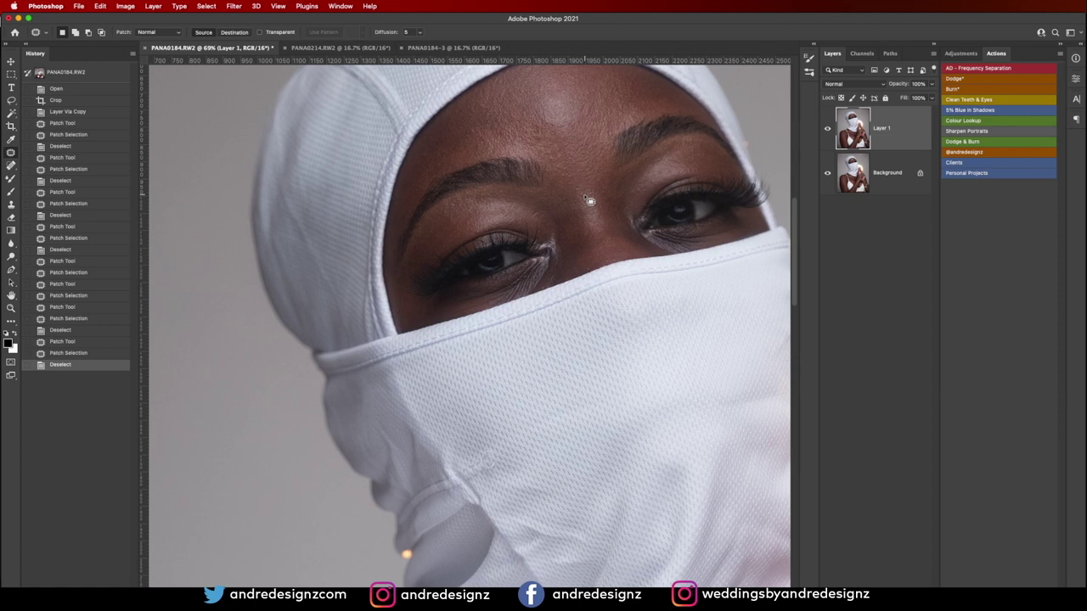
# Patch out the skin blemishes on the upper chest and shoulder around the top's strap
pyautogui.scroll(-10, 565, 157)
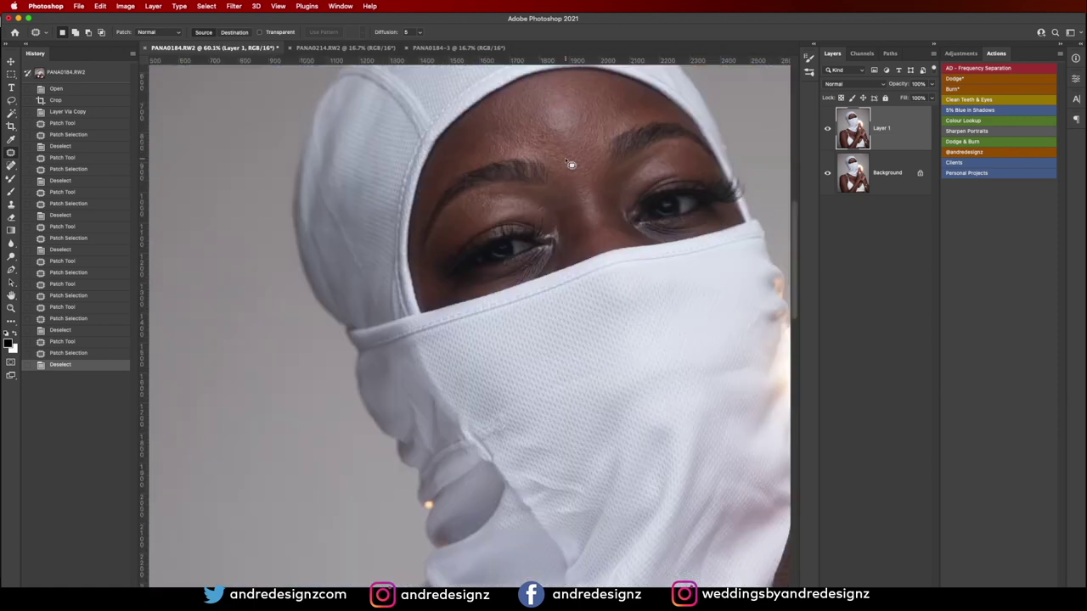
pyautogui.scroll(10, 465, 531)
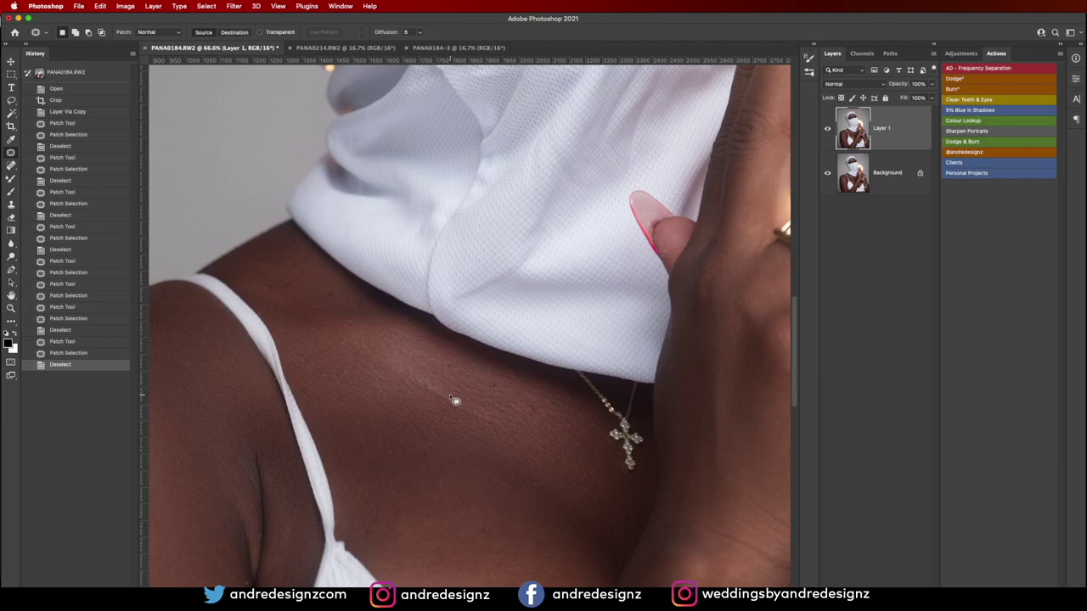
pyautogui.moveTo(546, 413)
pyautogui.mouseDown()
pyautogui.moveTo(529, 408)
pyautogui.moveTo(544, 412)
pyautogui.moveTo(544, 427)
pyautogui.mouseUp()
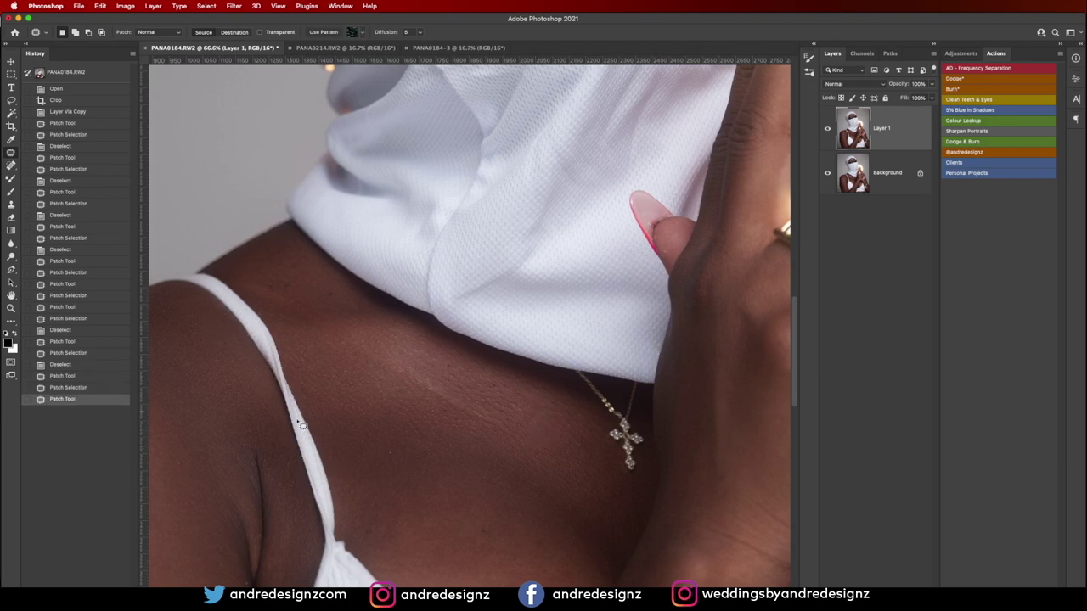
pyautogui.moveTo(294, 276)
pyautogui.mouseDown()
pyautogui.moveTo(283, 279)
pyautogui.moveTo(304, 288)
pyautogui.moveTo(290, 295)
pyautogui.moveTo(349, 302)
pyautogui.mouseUp()
pyautogui.press('super+d')
pyautogui.hotkey('ctrl', 'd')
pyautogui.hotkey('ctrl', 'd')
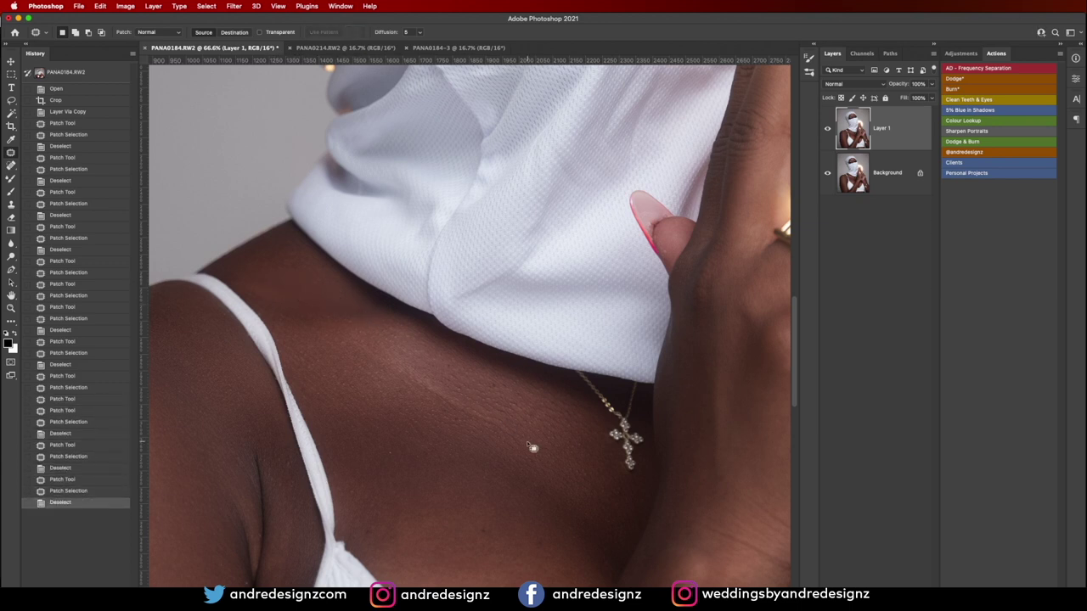
# Patch the marks on the chest beside the raised forearm and at the base of the hand
pyautogui.moveTo(540, 451); pyautogui.dragTo(436, 164)
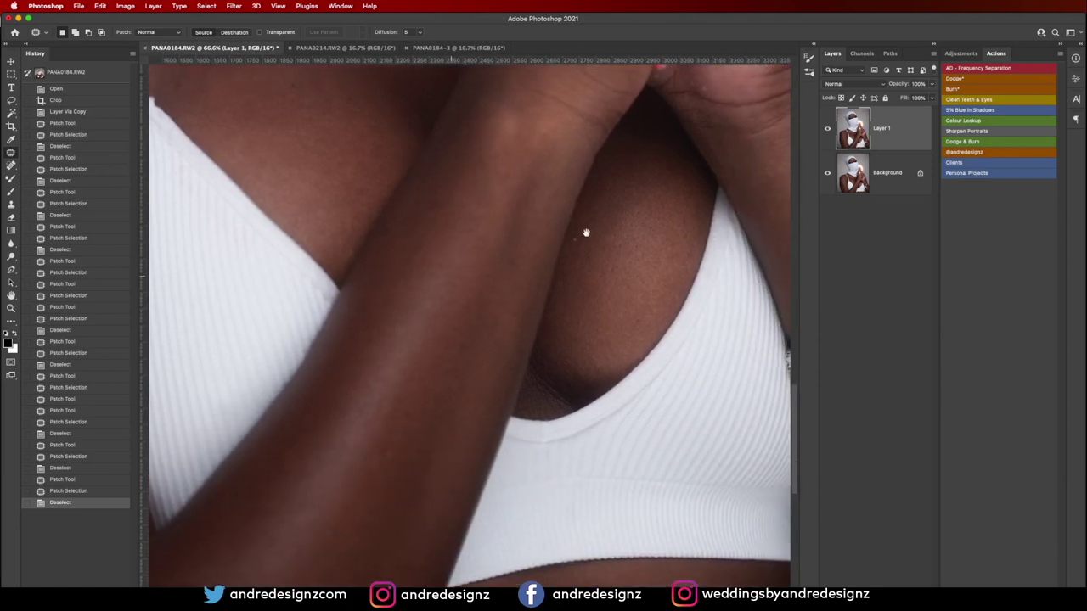
pyautogui.moveTo(580, 240)
pyautogui.mouseDown()
pyautogui.moveTo(625, 175)
pyautogui.moveTo(568, 357)
pyautogui.mouseUp()
pyautogui.hotkey('ctrl', 'd')
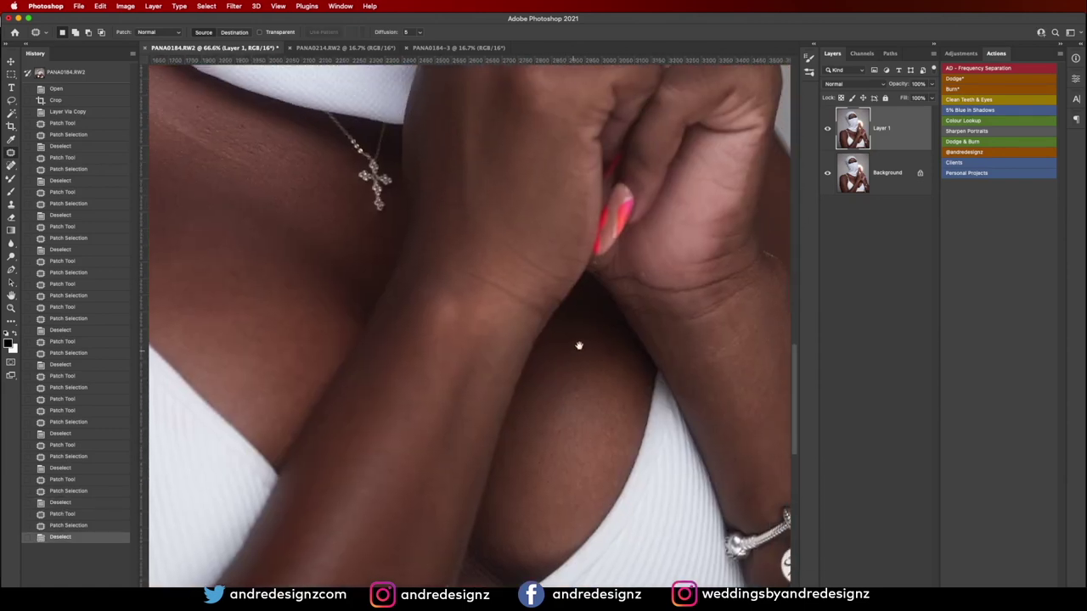
pyautogui.moveTo(649, 269); pyautogui.dragTo(648, 268)
pyautogui.moveTo(649, 273); pyautogui.dragTo(672, 286)
pyautogui.hotkey('ctrl', 'd')
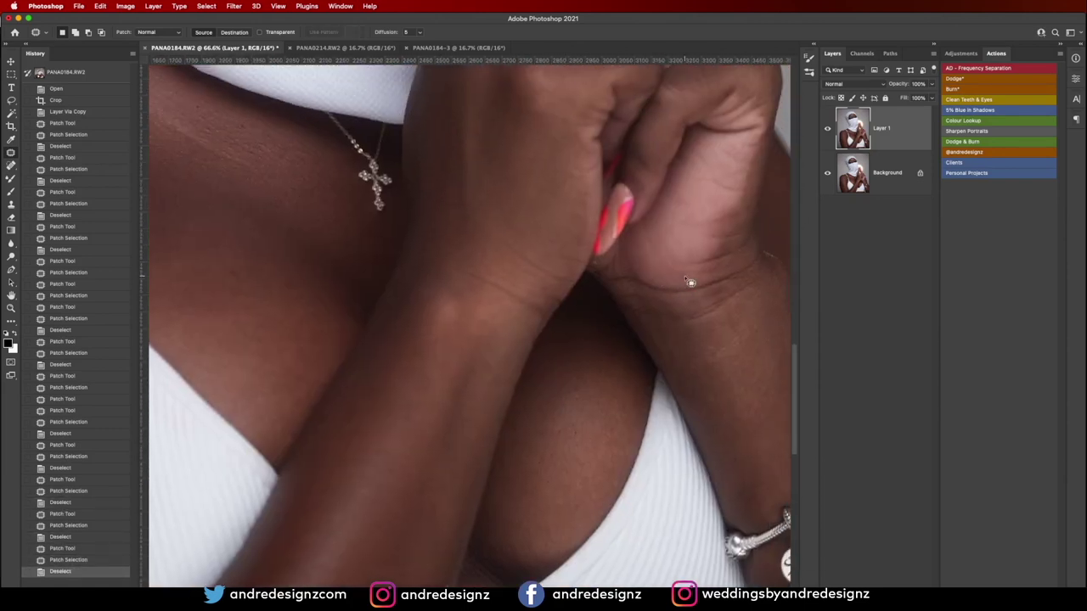
# Run the AD - Frequency Separation action with a Gaussian Blur radius of 3 pixels for the low layer
pyautogui.scroll(-10, 675, 334)
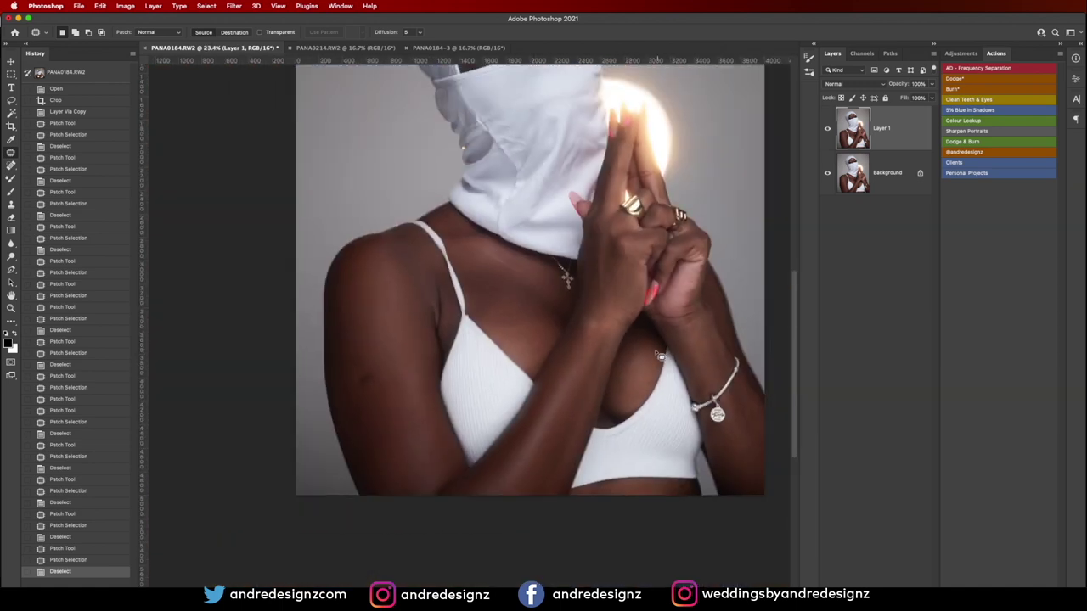
pyautogui.scroll(1, 499, 383)
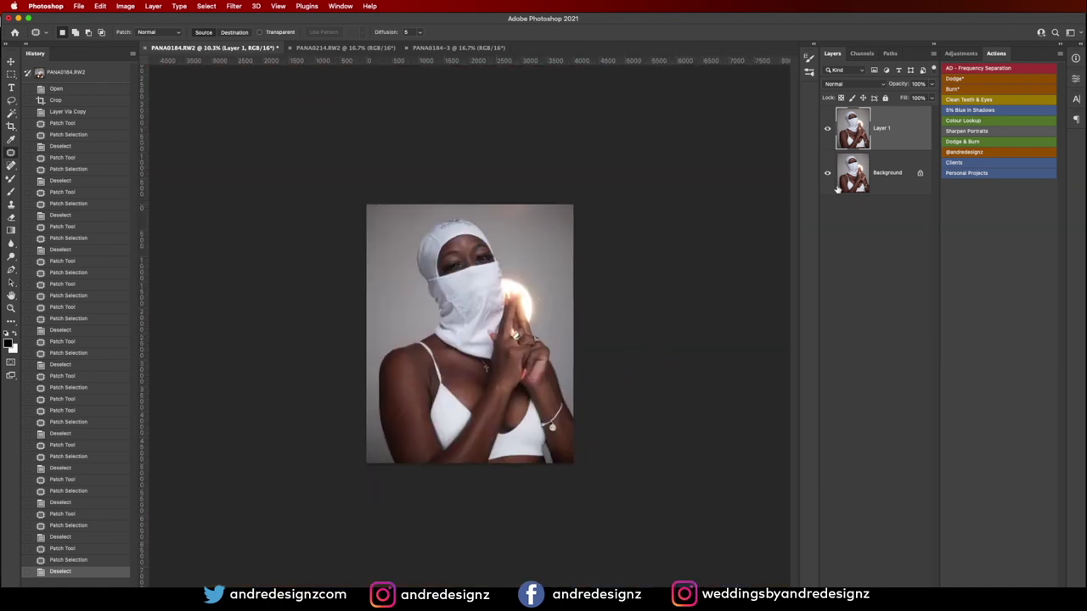
pyautogui.click(998, 67)
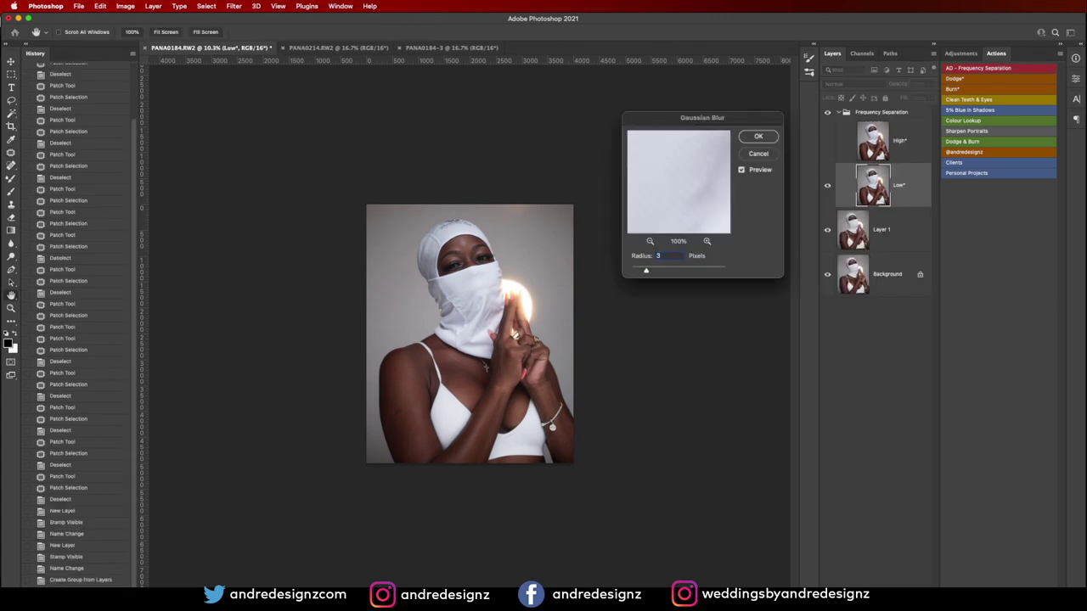
pyautogui.press('Return')
# On the Low layer, blend the skin tones down the upper arm with a much larger Mixer Brush
pyautogui.click(908, 234)
pyautogui.scroll(5, 469, 364)
pyautogui.scroll(1, 469, 364)
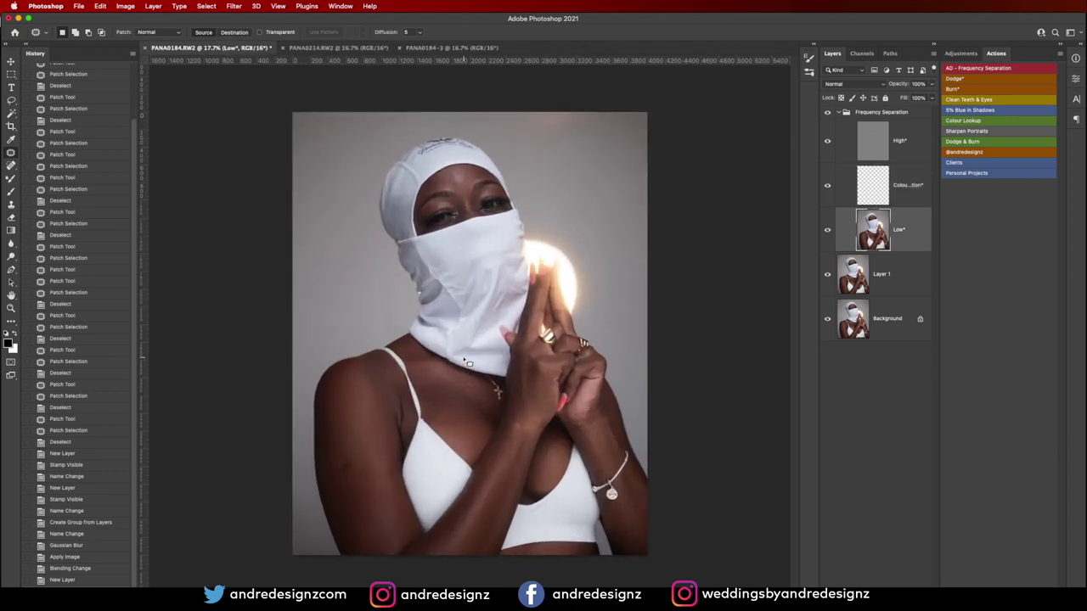
pyautogui.press('b')
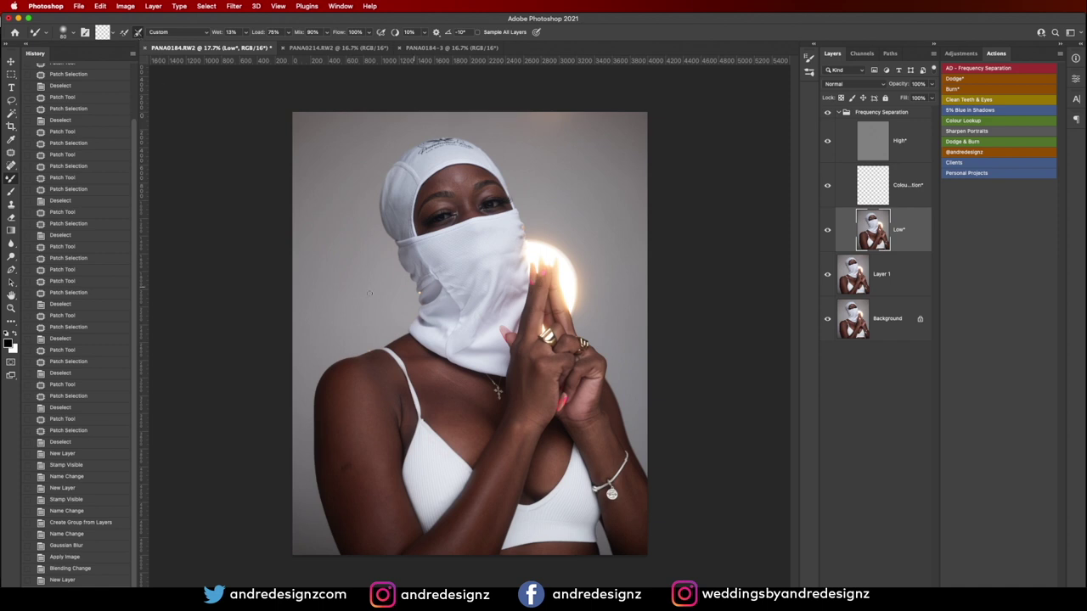
pyautogui.press(']')
pyautogui.press(']')
pyautogui.press(']')
pyautogui.press(']')
pyautogui.press(']')
pyautogui.press(']')
pyautogui.press(']')
pyautogui.press(']')
pyautogui.moveTo(359, 391); pyautogui.dragTo(376, 526)
# Smooth the rest of the shoulder and upper arm with a smaller Mixer Brush
pyautogui.press('[')
pyautogui.press('[')
pyautogui.press('[')
pyautogui.press('[')
pyautogui.moveTo(352, 489); pyautogui.dragTo(353, 528)
pyautogui.moveTo(337, 379); pyautogui.dragTo(326, 451)
pyautogui.moveTo(331, 405); pyautogui.dragTo(342, 481)
pyautogui.moveTo(363, 395); pyautogui.dragTo(415, 536)
# Smooth the raised forearm from the elbow up to the wrist with the Mixer Brush, reducing the brush partway
pyautogui.moveTo(502, 445); pyautogui.dragTo(459, 557)
pyautogui.moveTo(497, 470); pyautogui.dragTo(491, 518)
pyautogui.moveTo(536, 411); pyautogui.dragTo(501, 525)
pyautogui.press('[')
pyautogui.press('[')
pyautogui.press('[')
pyautogui.moveTo(520, 483); pyautogui.dragTo(484, 566)
pyautogui.moveTo(530, 384); pyautogui.dragTo(515, 431)
# Blend the skin on the upper chest, beside the strap and on the braceleted arm, reducing the Mixer Brush to 300
pyautogui.moveTo(439, 394)
pyautogui.mouseDown()
pyautogui.moveTo(427, 379)
pyautogui.moveTo(478, 416)
pyautogui.moveTo(473, 441)
pyautogui.moveTo(444, 415)
pyautogui.moveTo(465, 412)
pyautogui.moveTo(448, 385)
pyautogui.mouseUp()
pyautogui.press('[')
pyautogui.press('[')
pyautogui.press('[')
pyautogui.press('[')
pyautogui.moveTo(376, 363); pyautogui.dragTo(403, 450)
pyautogui.moveTo(553, 465)
pyautogui.mouseDown()
pyautogui.moveTo(551, 449)
pyautogui.moveTo(595, 437)
pyautogui.mouseUp()
pyautogui.moveTo(633, 517); pyautogui.dragTo(636, 504)
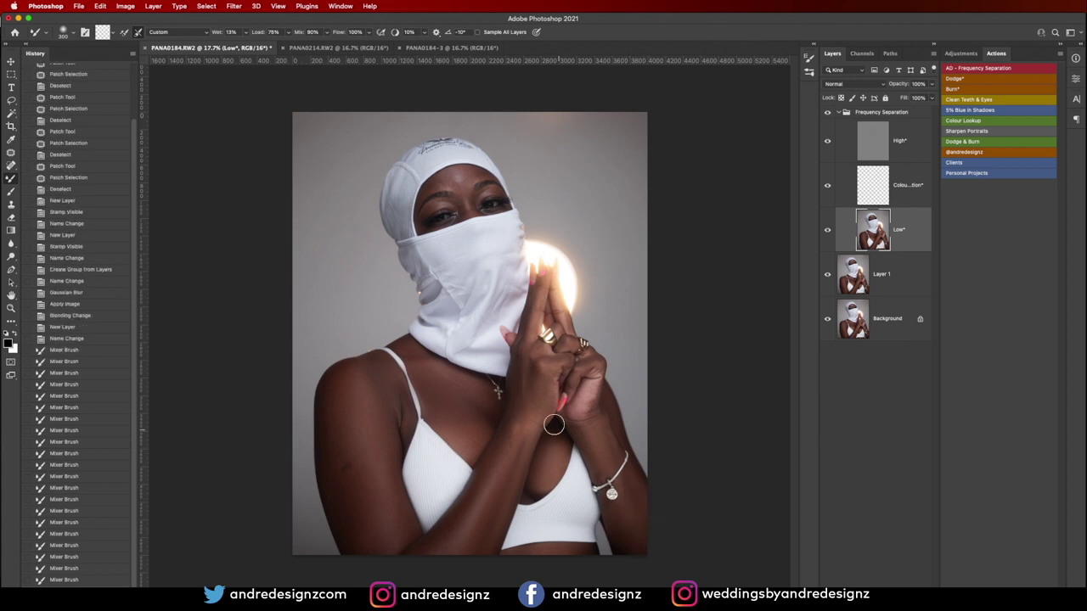
# Smooth the forehead and the area between the eyebrows on the Low layer with a smaller Mixer Brush
pyautogui.scroll(6, 445, 187)
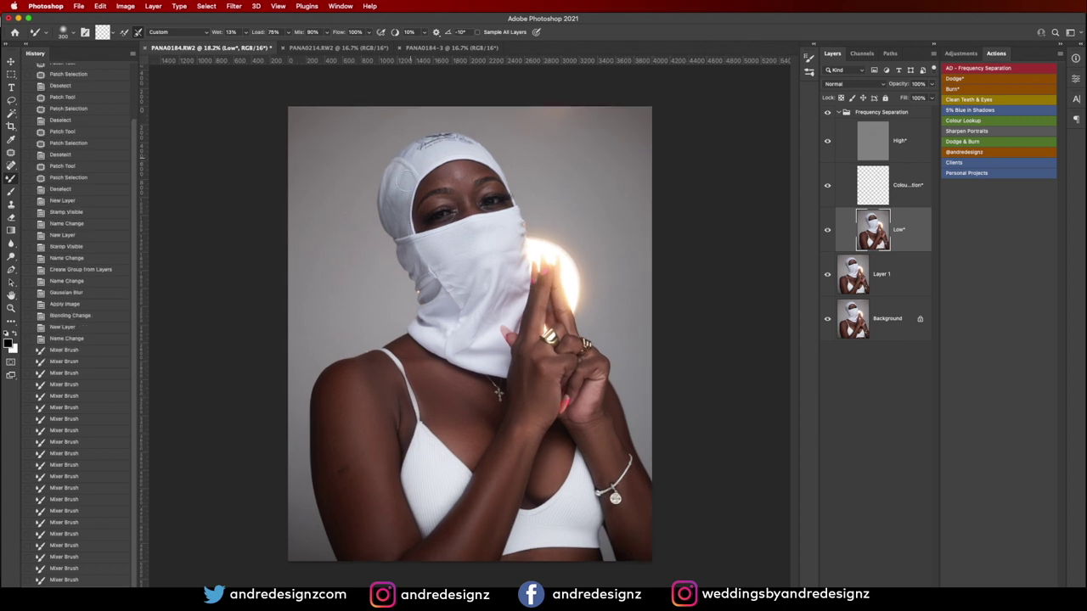
pyautogui.scroll(1, 451, 178)
pyautogui.press('[')
pyautogui.press('[')
pyautogui.press('[')
pyautogui.press('[')
pyautogui.press('[')
pyautogui.press('[')
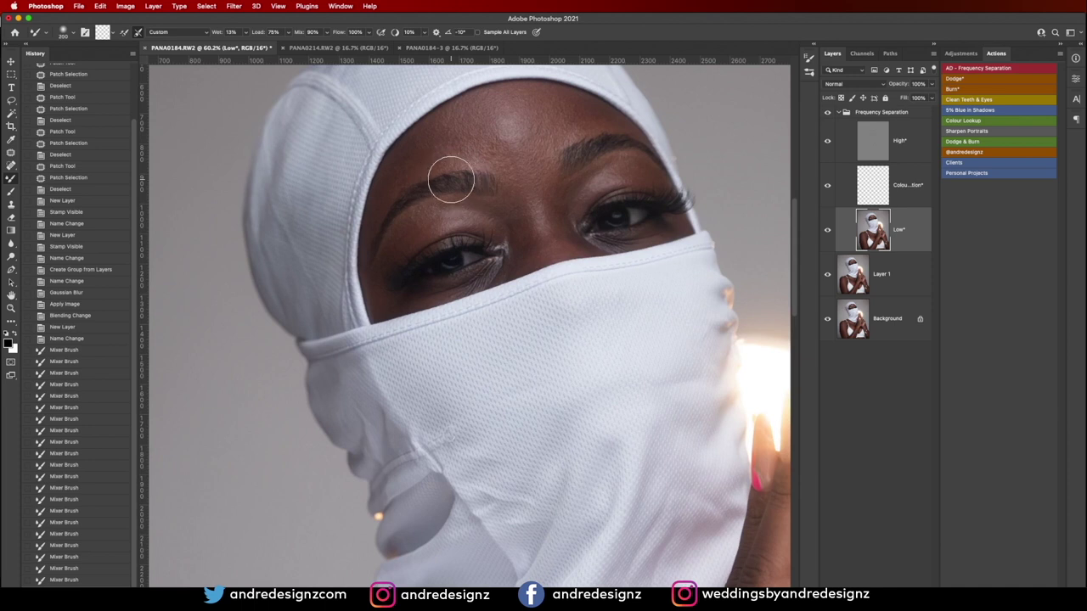
pyautogui.press(']')
pyautogui.press(']')
pyautogui.moveTo(478, 128)
pyautogui.mouseDown()
pyautogui.moveTo(411, 173)
pyautogui.moveTo(484, 117)
pyautogui.moveTo(436, 170)
pyautogui.mouseUp()
pyautogui.click(570, 109)
pyautogui.moveTo(512, 153)
pyautogui.mouseDown()
pyautogui.moveTo(487, 148)
pyautogui.moveTo(536, 194)
pyautogui.mouseUp()
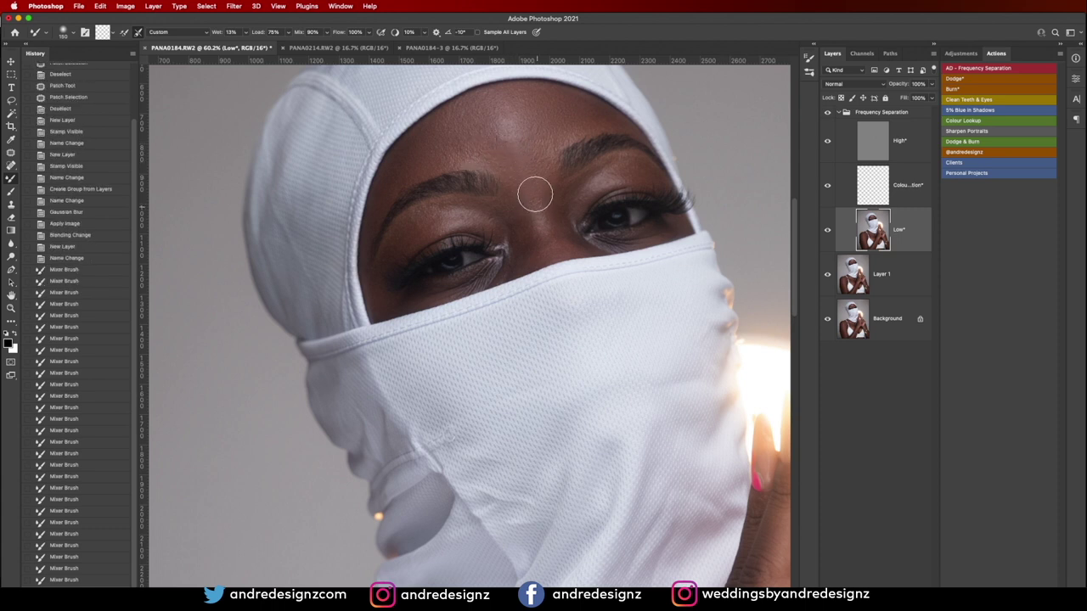
# Blend the nose bridge, eyelids and skin around both eyes, reducing the Mixer Brush to 100
pyautogui.click(542, 234)
pyautogui.press('[')
pyautogui.press('[')
pyautogui.moveTo(614, 168); pyautogui.dragTo(573, 213)
pyautogui.moveTo(439, 212); pyautogui.dragTo(383, 280)
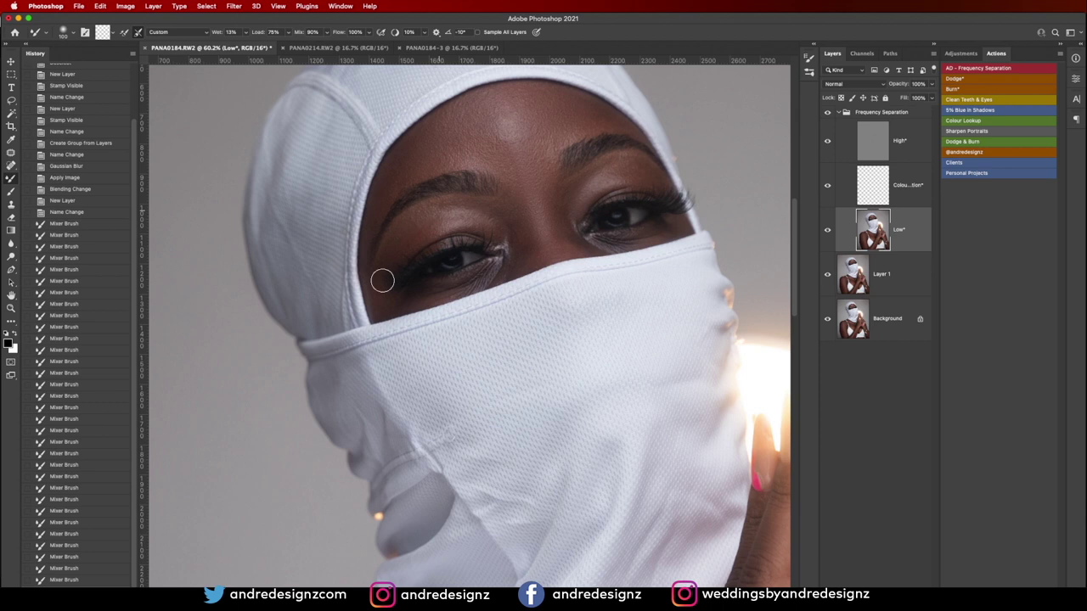
pyautogui.moveTo(416, 231); pyautogui.dragTo(422, 296)
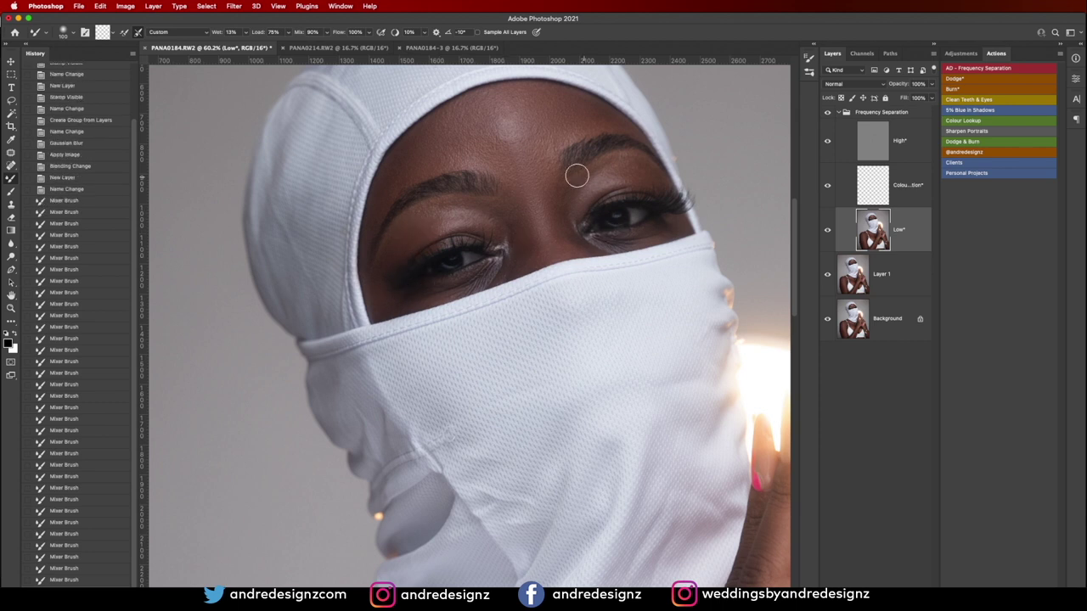
# Inspect the smoothed skin across the portrait, collapse the Frequency Separation group and compare the retouch with the original Background
pyautogui.scroll(5, 543, 122)
pyautogui.scroll(-10, 543, 145)
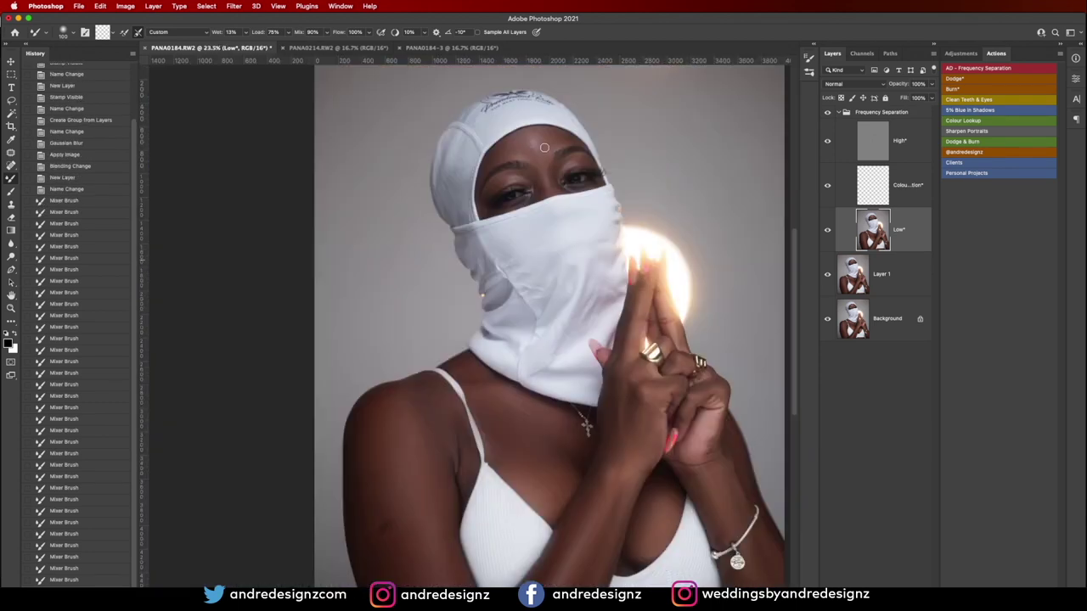
pyautogui.scroll(1, 469, 334)
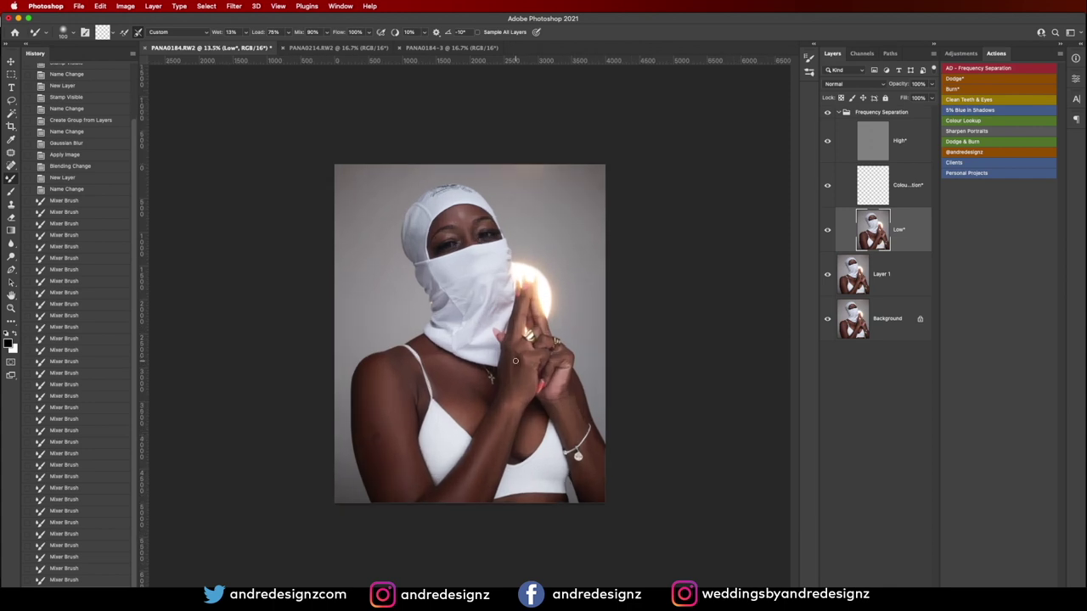
pyautogui.scroll(4, 531, 489)
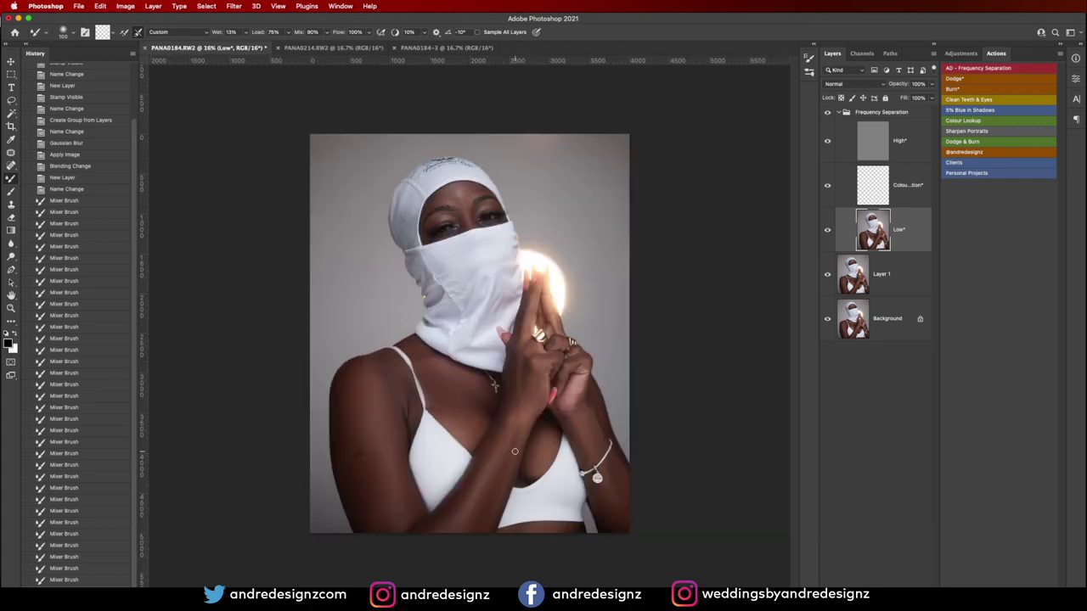
pyautogui.scroll(-1, 521, 459)
pyautogui.scroll(8, 314, 467)
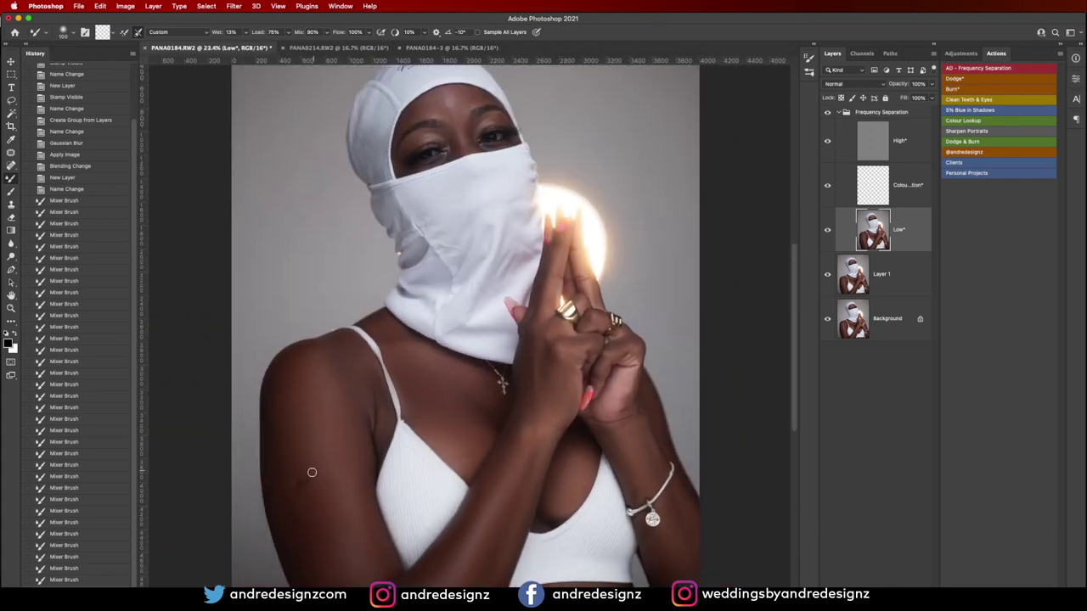
pyautogui.scroll(-10, 314, 491)
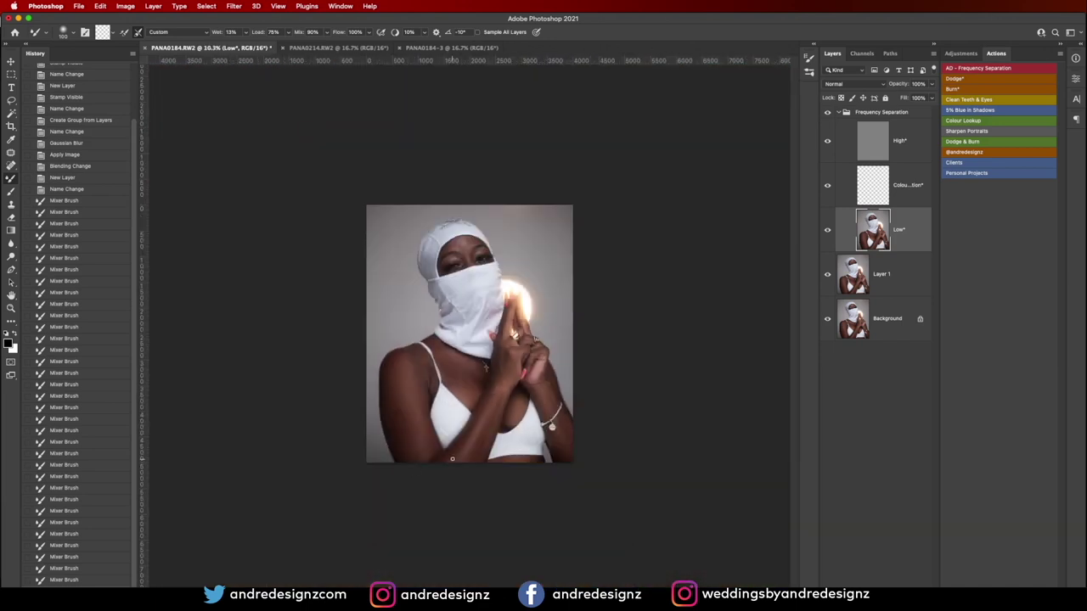
pyautogui.click(837, 113)
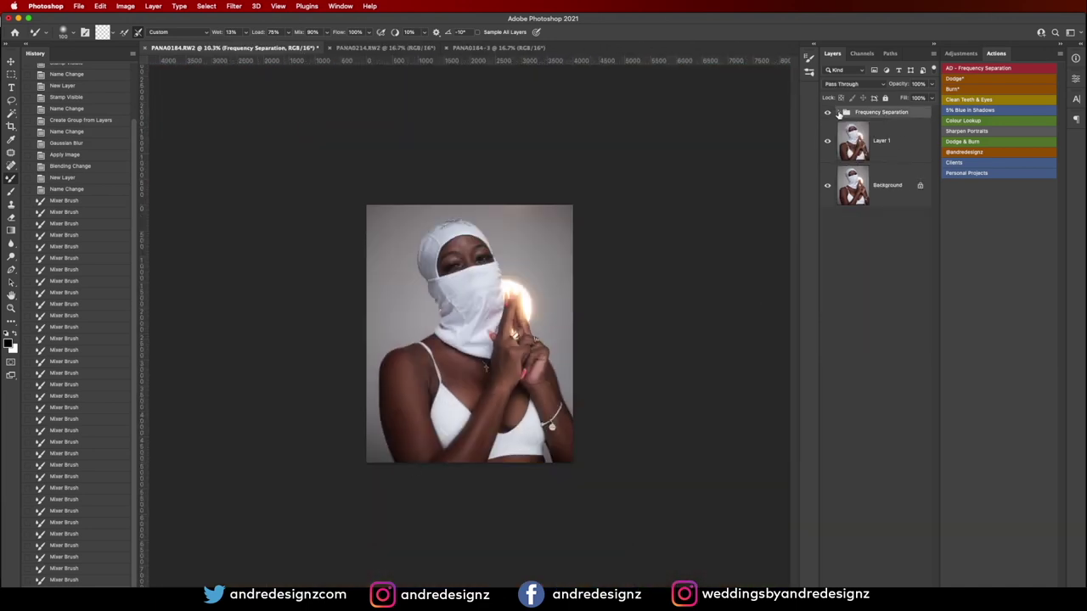
pyautogui.click(829, 187)
pyautogui.click(828, 187)
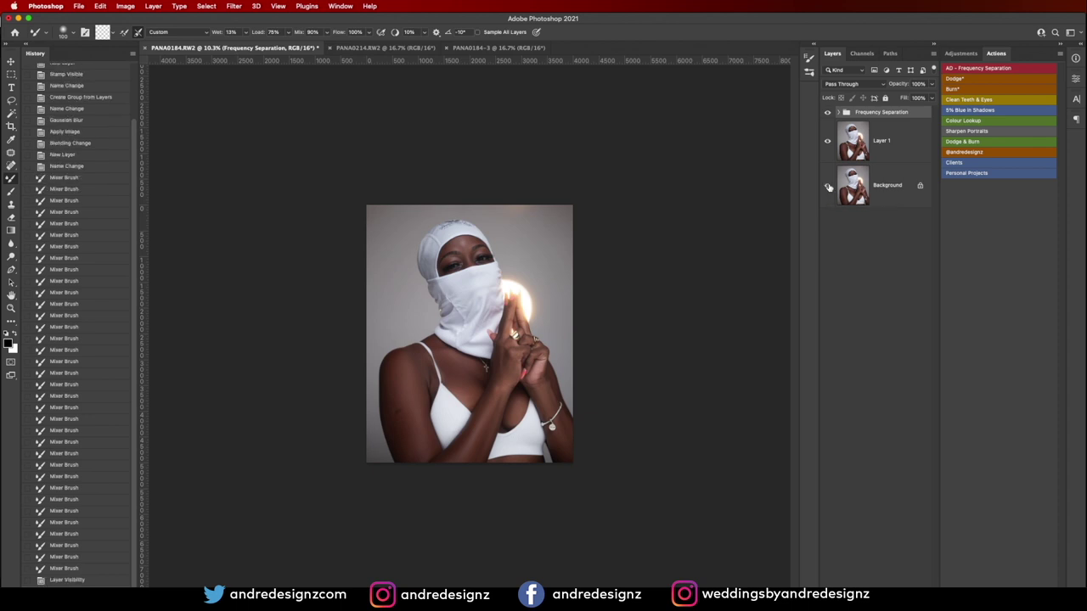
pyautogui.keyDown('alt'); pyautogui.click(829, 187); pyautogui.keyUp('alt')
pyautogui.keyDown('alt'); pyautogui.click(829, 187); pyautogui.keyUp('alt')
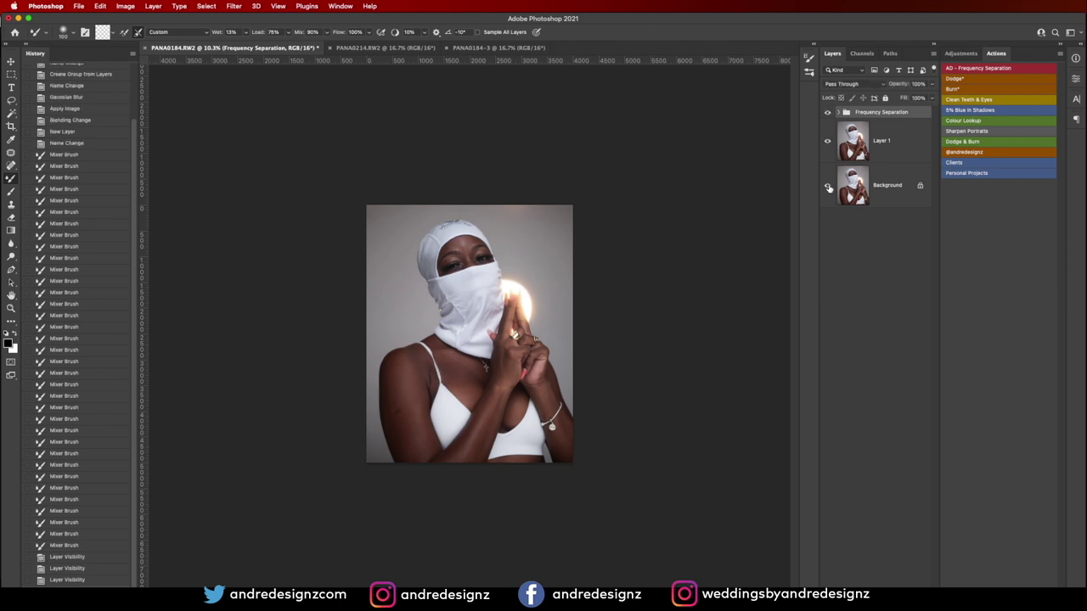
# Stamp all visible layers into a new top layer and give it Auto tonal adjustments in the Camera Raw Filter
pyautogui.scroll(3, 606, 356)
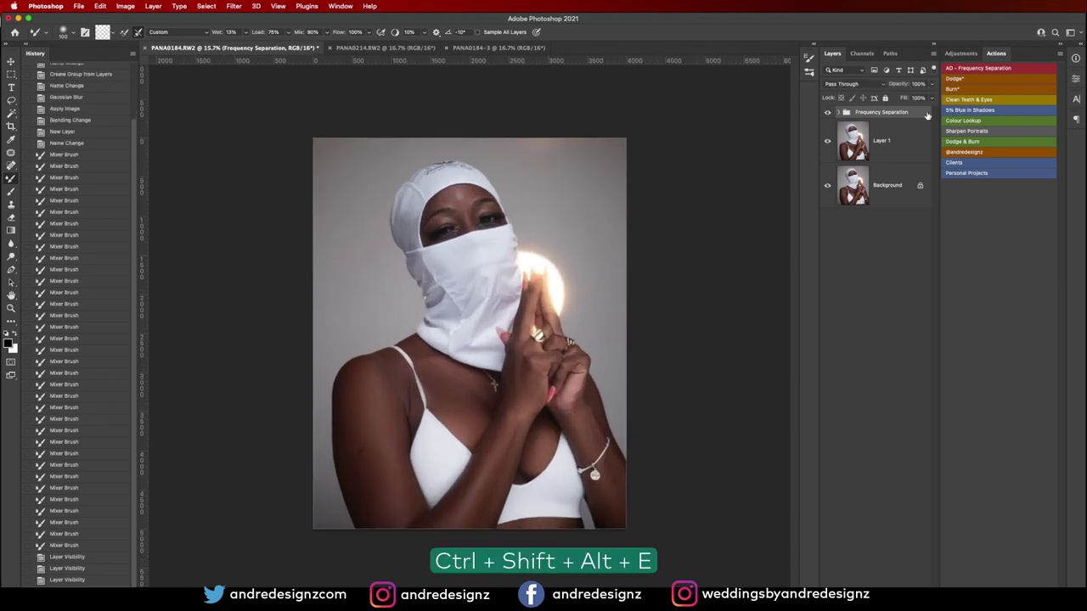
pyautogui.hotkey('ctrl', 'shift', 'alt', 'e')
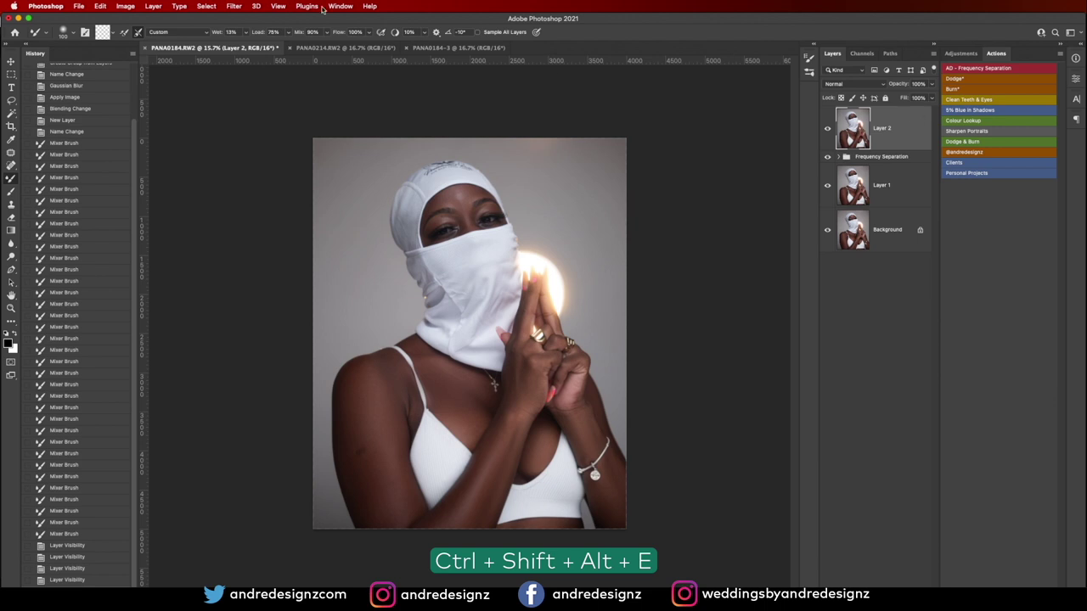
pyautogui.click(236, 6)
pyautogui.click(264, 81)
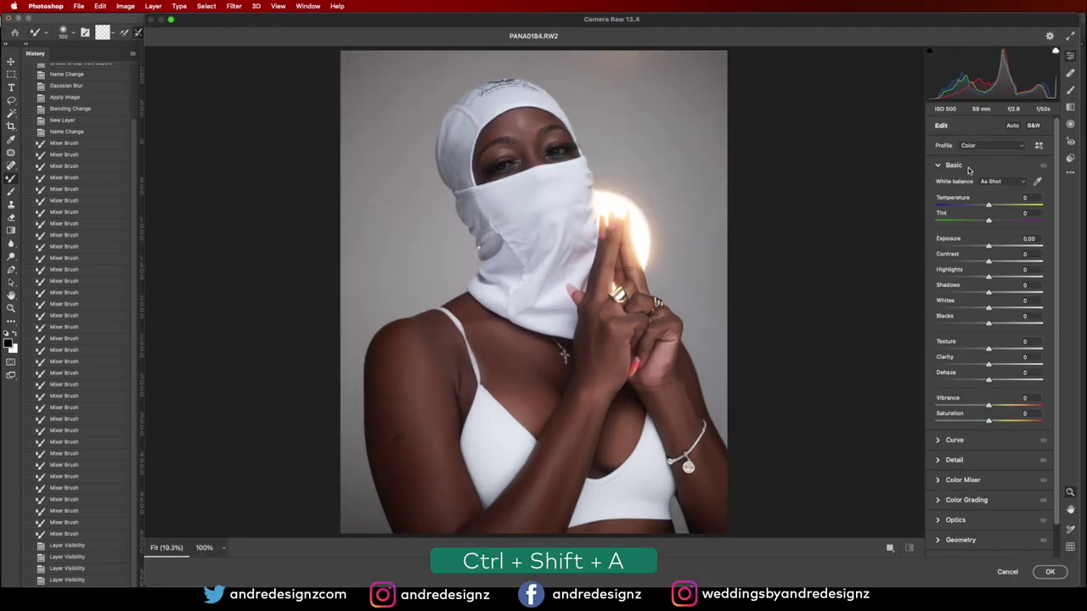
pyautogui.click(1013, 125)
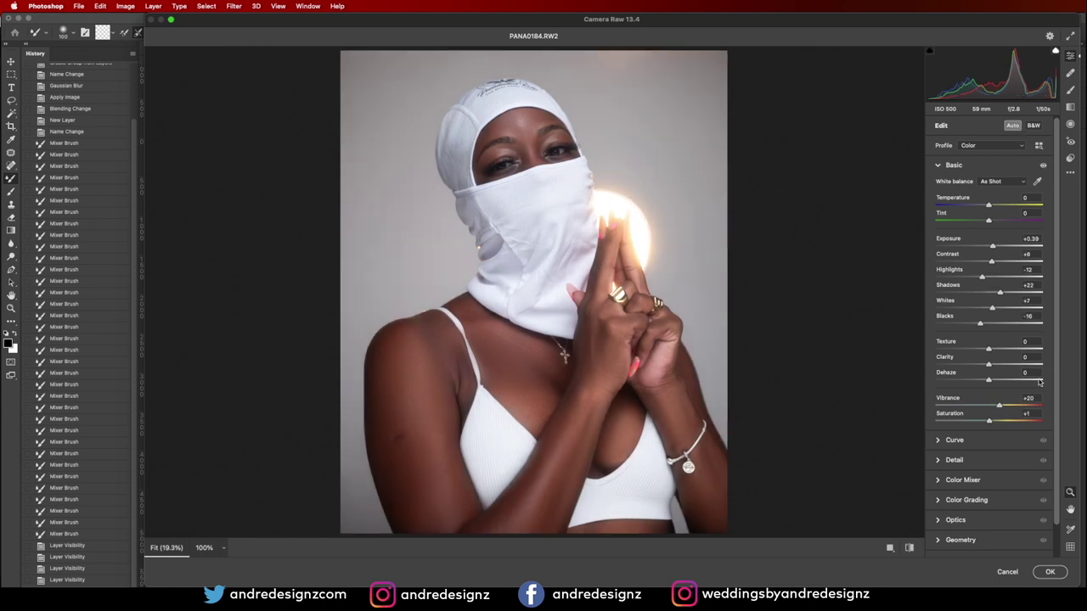
# Set the Blue Primary hue to -17 in Calibration and compare the result in a side-by-side before and after view
pyautogui.scroll(-2, 1057, 370)
pyautogui.click(943, 547)
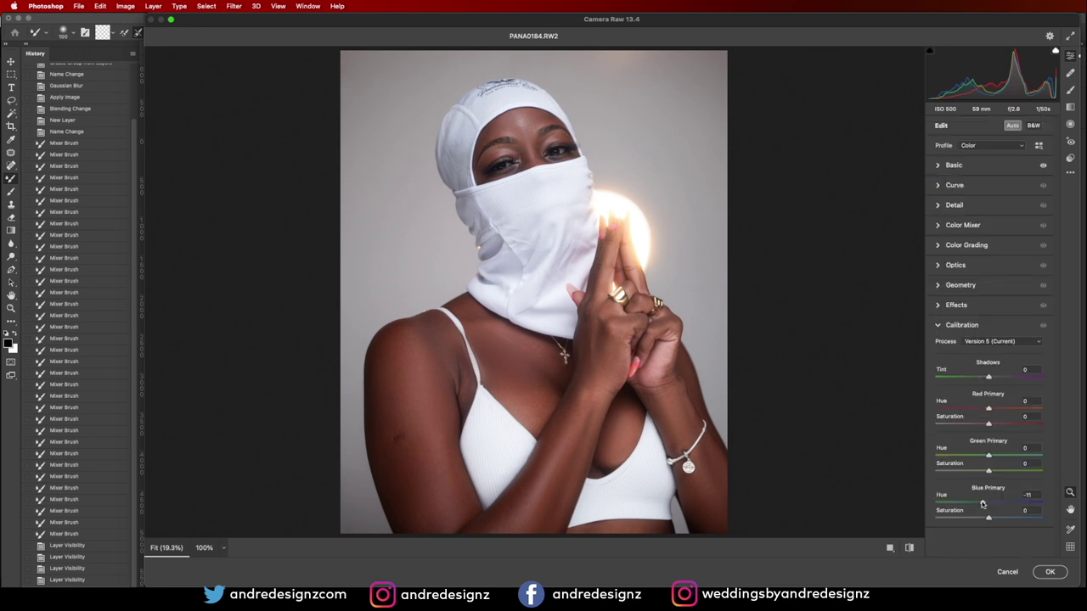
pyautogui.moveTo(979, 505); pyautogui.dragTo(981, 502)
pyautogui.click(905, 549)
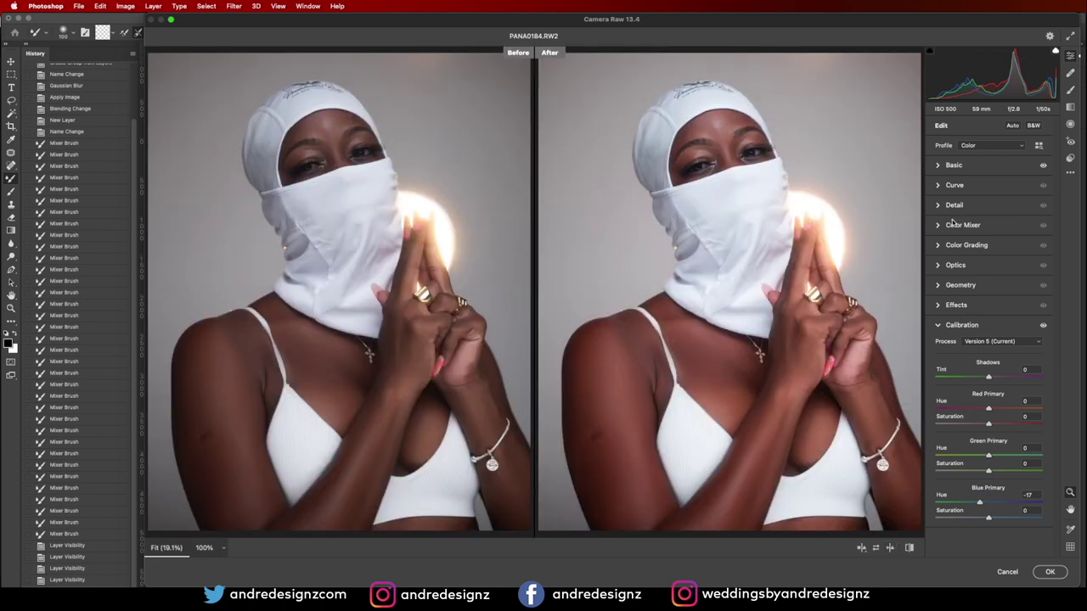
# Set Highlights to +34, Blacks to -20 and Dehaze to +9 in the Basic adjustments and apply the Camera Raw Filter
pyautogui.click(939, 166)
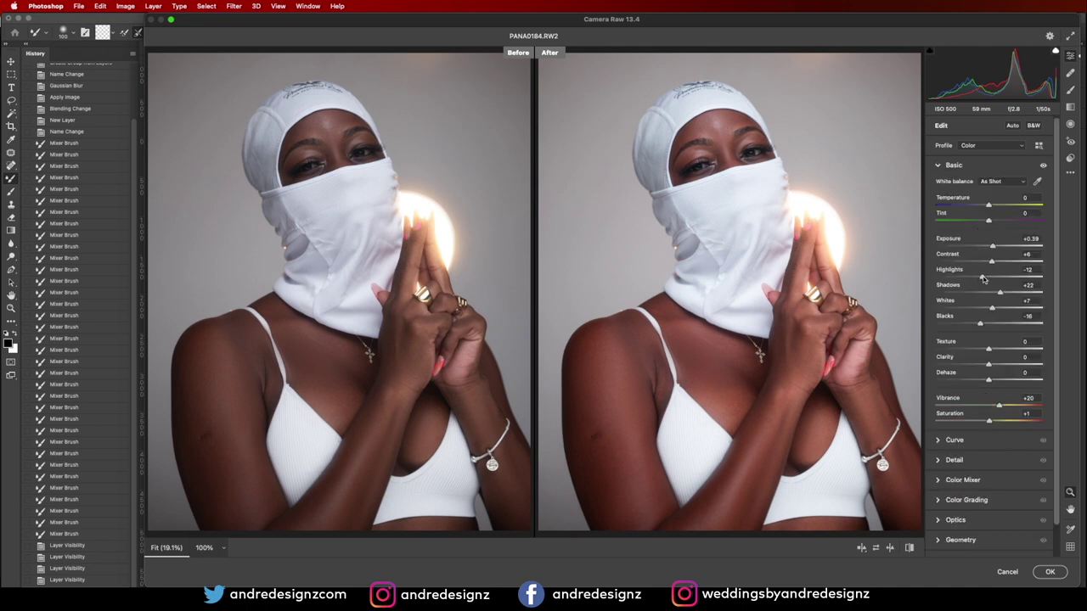
pyautogui.moveTo(945, 276); pyautogui.dragTo(977, 326)
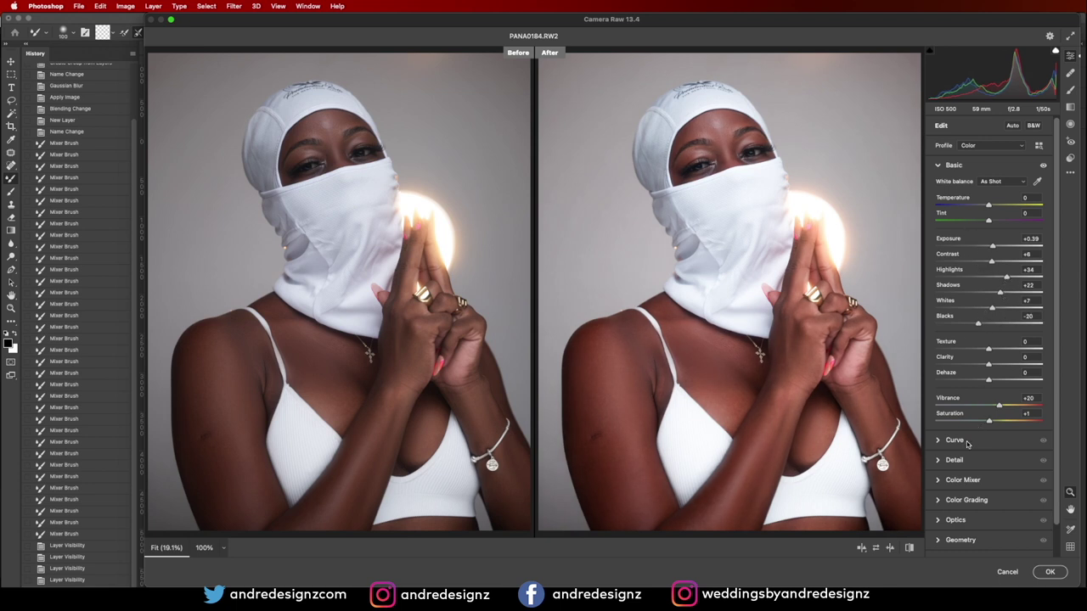
pyautogui.moveTo(989, 382); pyautogui.dragTo(1006, 382)
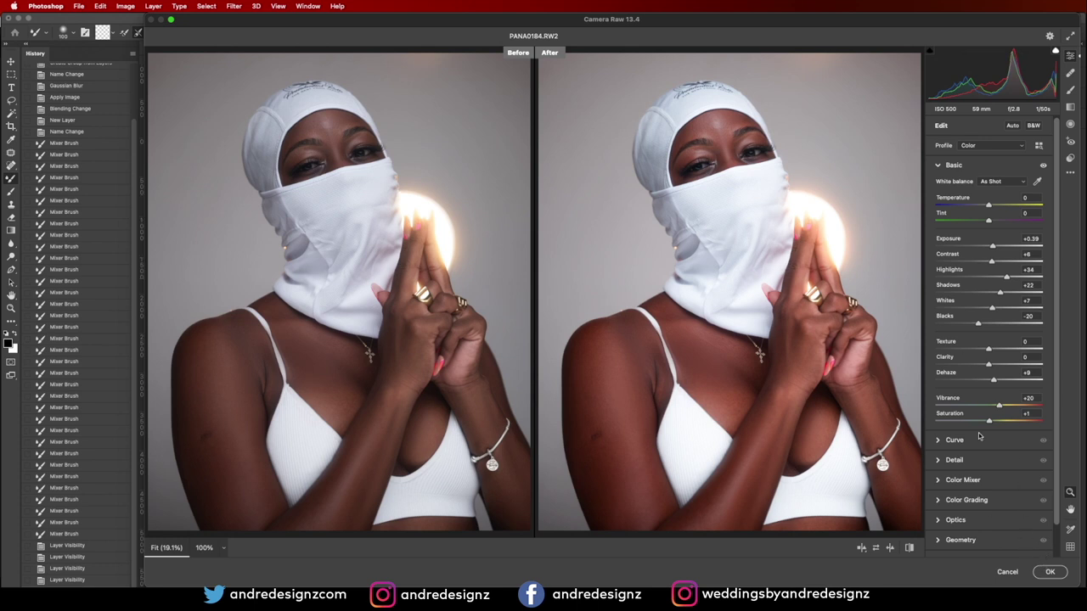
pyautogui.click(1050, 571)
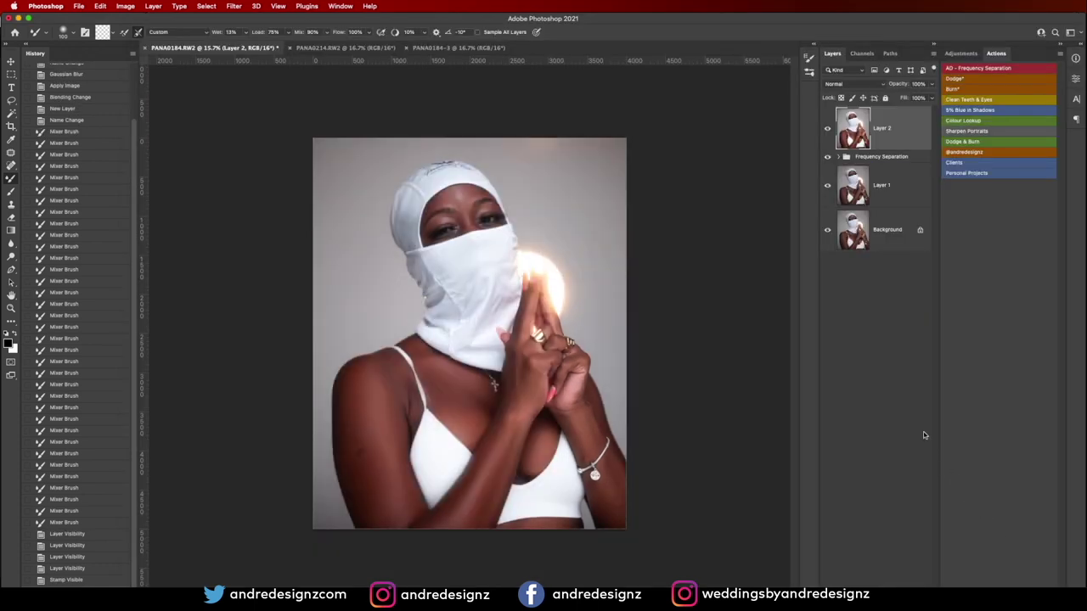
# Delete the old Frequency Separation group and run the AD - Frequency Separation action above Layer 2 with a blur radius of 3
pyautogui.click(890, 158)
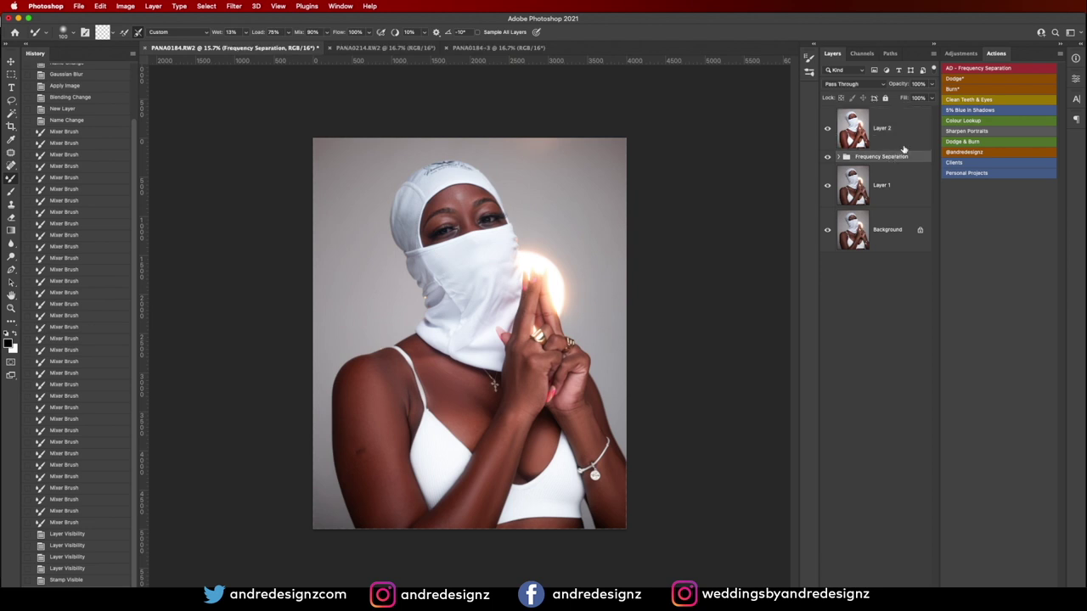
pyautogui.press('Delete')
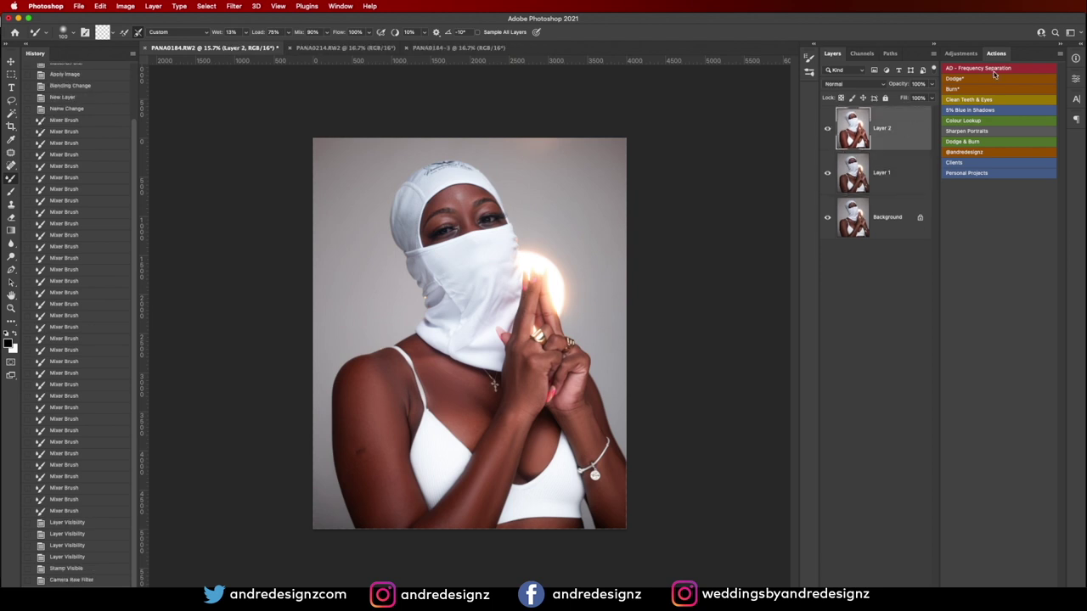
pyautogui.click(986, 70)
pyautogui.write('3')
pyautogui.press('Return')
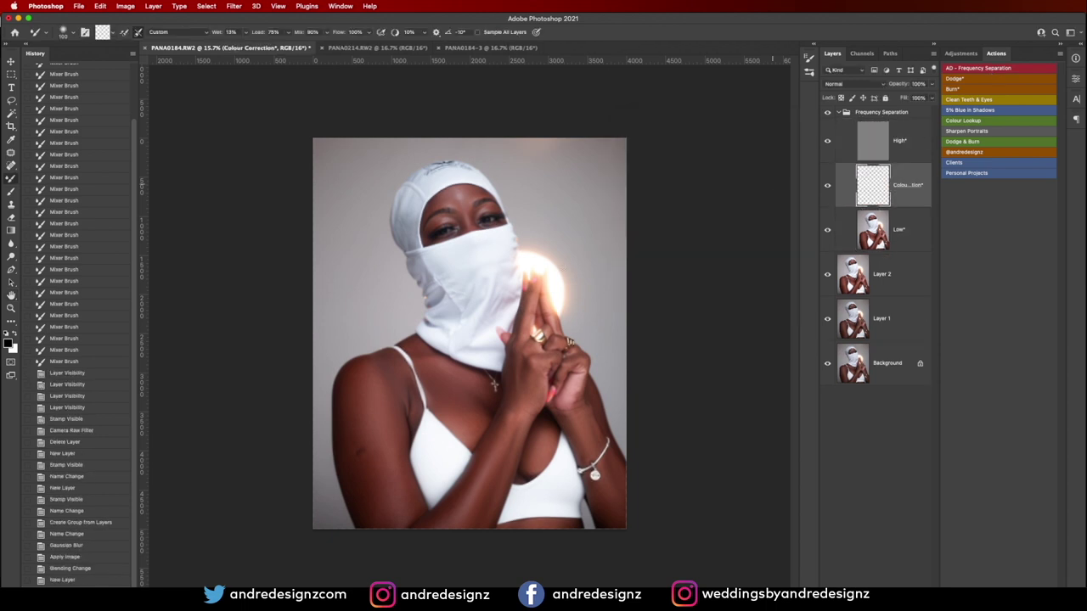
# Raise the Mixer Brush to 36% Wet and size 175, and try a stroke over the white face covering's creases
pyautogui.scroll(5, 480, 312)
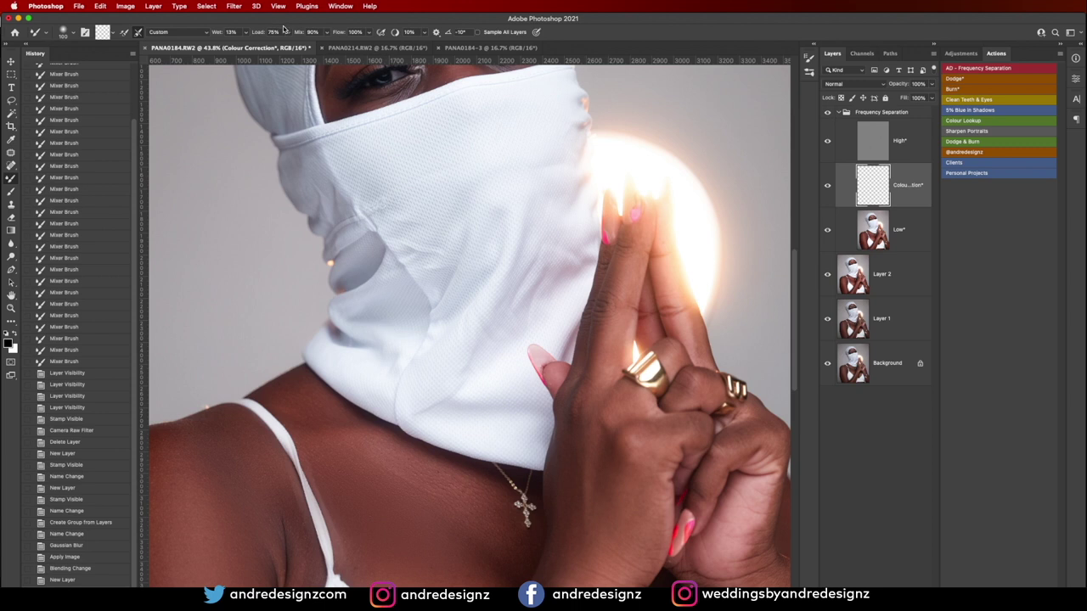
pyautogui.click(245, 33)
pyautogui.moveTo(244, 47); pyautogui.dragTo(257, 49)
pyautogui.click(470, 259)
pyautogui.press(']')
pyautogui.press(']')
pyautogui.press(']')
pyautogui.moveTo(449, 291); pyautogui.dragTo(443, 278)
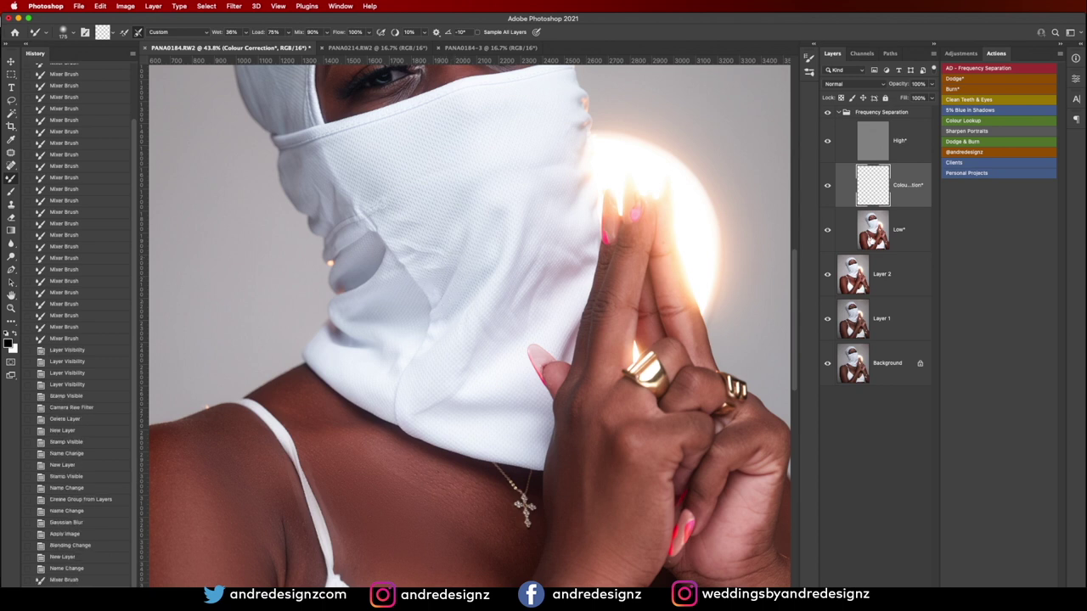
# On the Low layer, blend the creases across the front of the face covering and beside the raised fingers
pyautogui.click(908, 239)
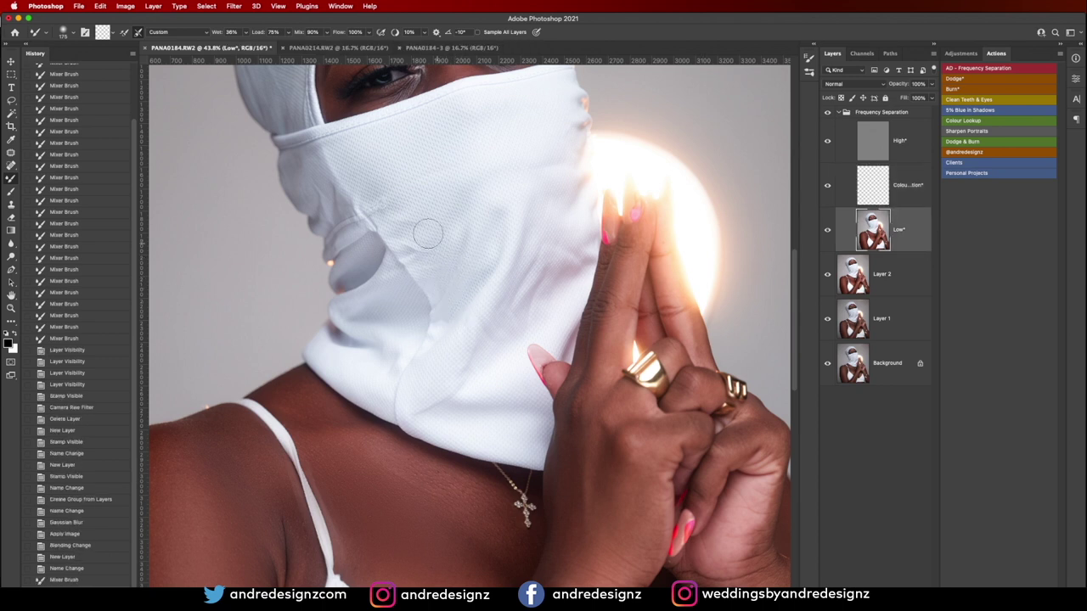
pyautogui.moveTo(413, 244)
pyautogui.mouseDown()
pyautogui.moveTo(451, 238)
pyautogui.moveTo(484, 286)
pyautogui.mouseUp()
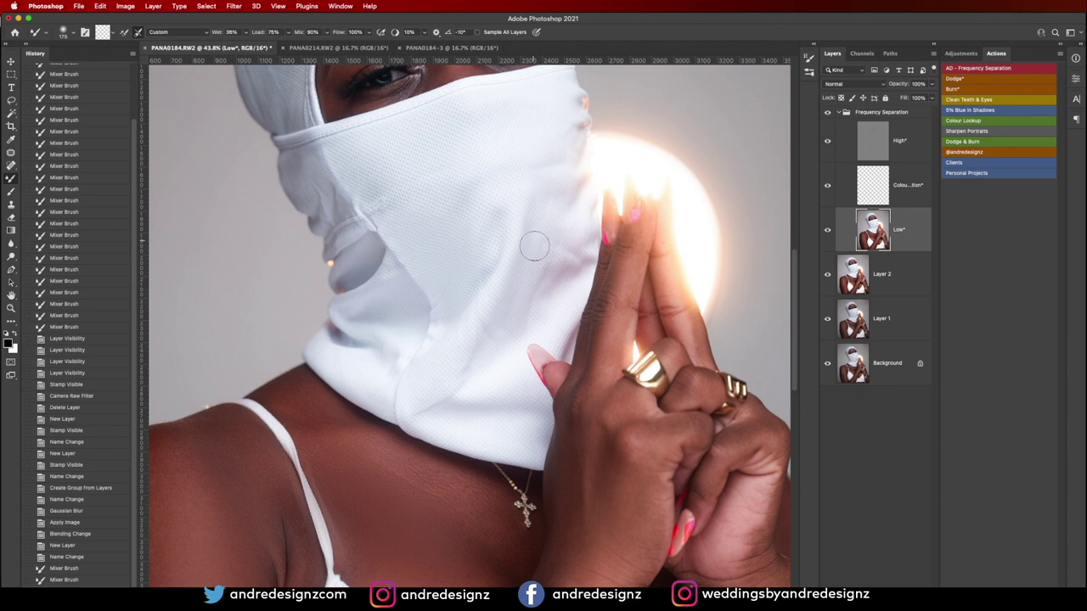
pyautogui.moveTo(562, 295); pyautogui.dragTo(572, 245)
pyautogui.moveTo(574, 187); pyautogui.dragTo(570, 231)
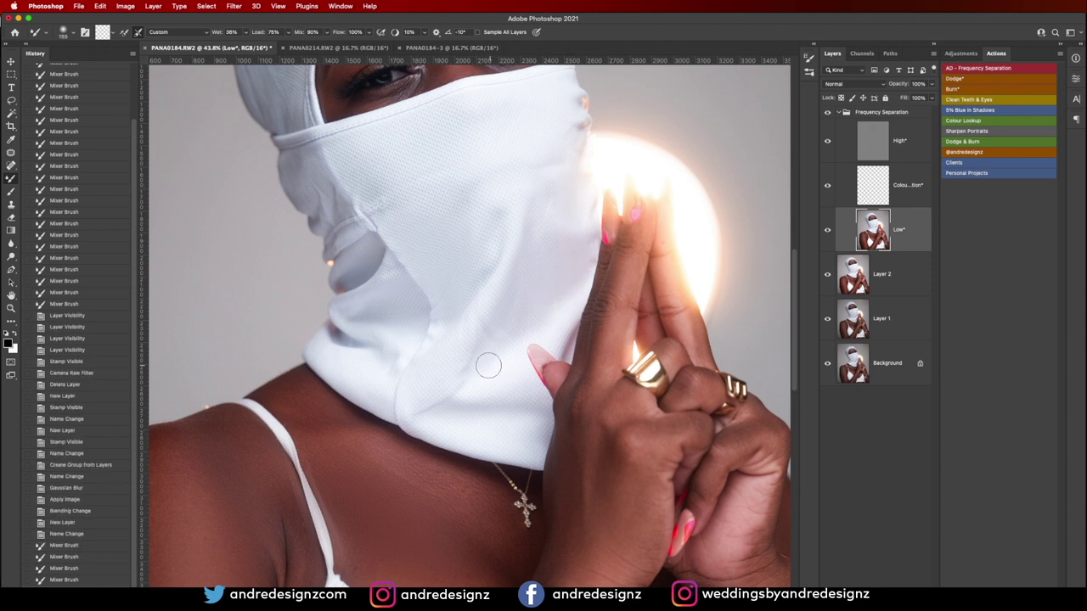
pyautogui.moveTo(439, 400)
pyautogui.mouseDown()
pyautogui.moveTo(497, 315)
pyautogui.moveTo(503, 237)
pyautogui.mouseUp()
pyautogui.moveTo(557, 207); pyautogui.dragTo(565, 234)
pyautogui.moveTo(506, 344)
pyautogui.mouseDown()
pyautogui.moveTo(514, 311)
pyautogui.moveTo(501, 284)
pyautogui.mouseUp()
pyautogui.moveTo(409, 206); pyautogui.dragTo(408, 243)
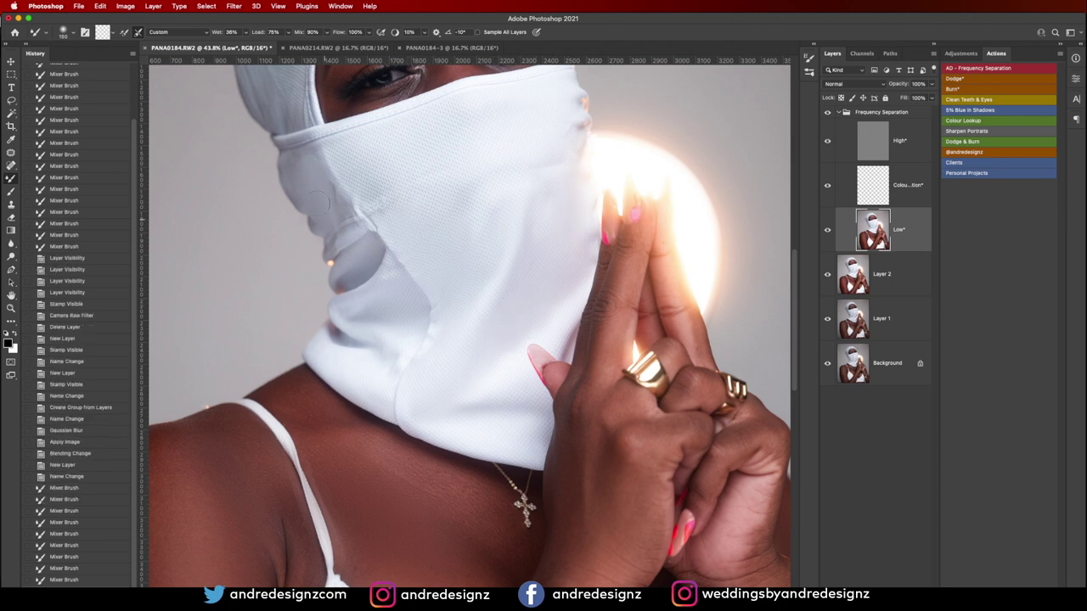
# Smooth the remaining folds at the side, front and seam of the face covering with the Mixer Brush
pyautogui.moveTo(304, 212); pyautogui.dragTo(300, 219)
pyautogui.moveTo(435, 189); pyautogui.dragTo(534, 369)
pyautogui.moveTo(365, 210); pyautogui.dragTo(386, 201)
pyautogui.click(385, 301)
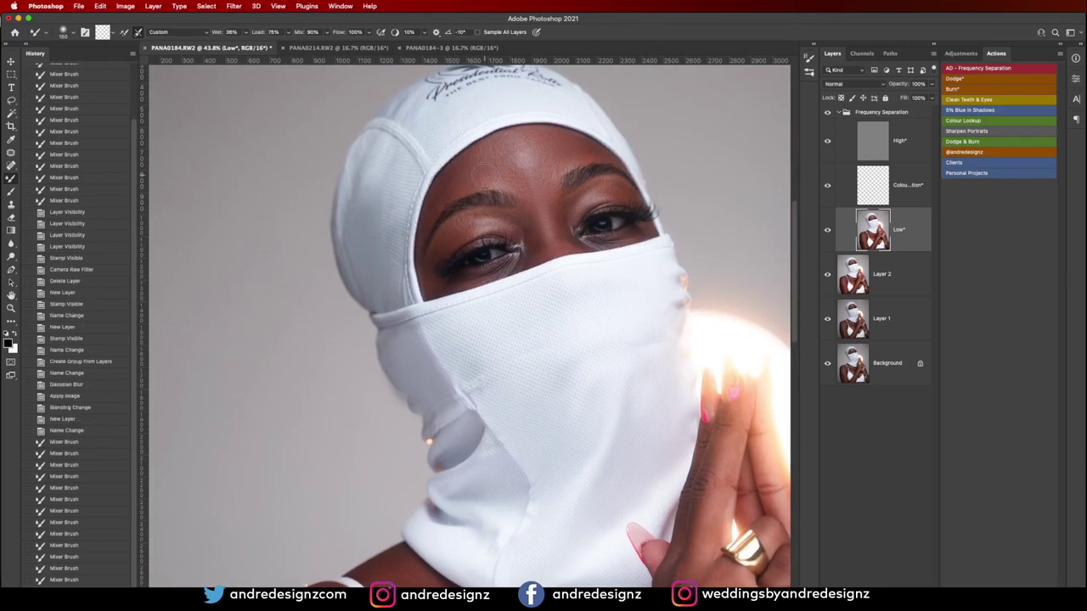
# Collapse the Frequency Separation group and stamp all visible layers into a new layer above it
pyautogui.scroll(-5, 422, 216)
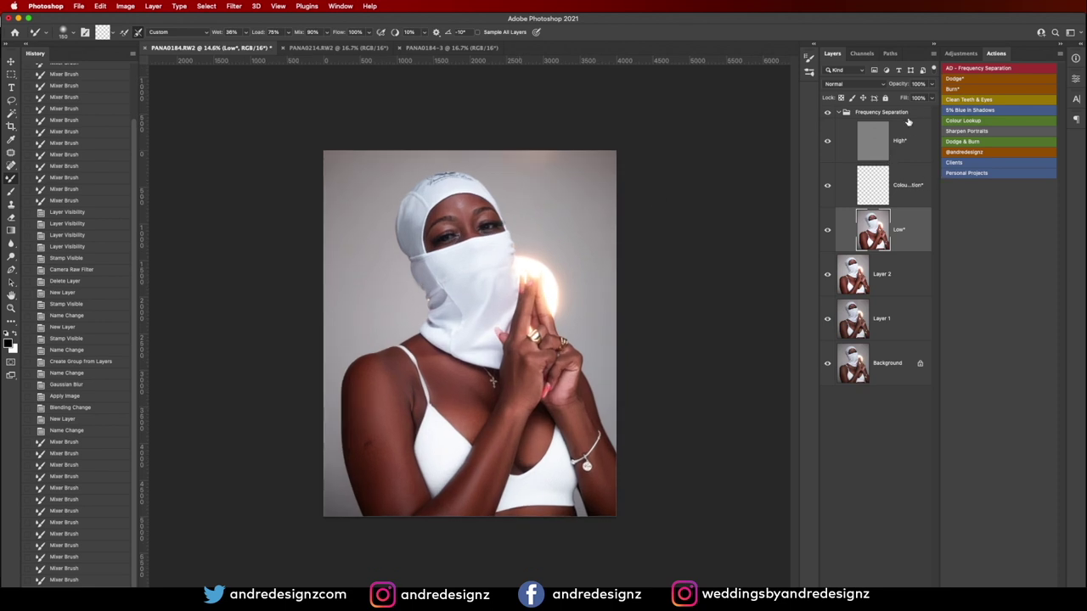
pyautogui.click(852, 114)
pyautogui.click(838, 113)
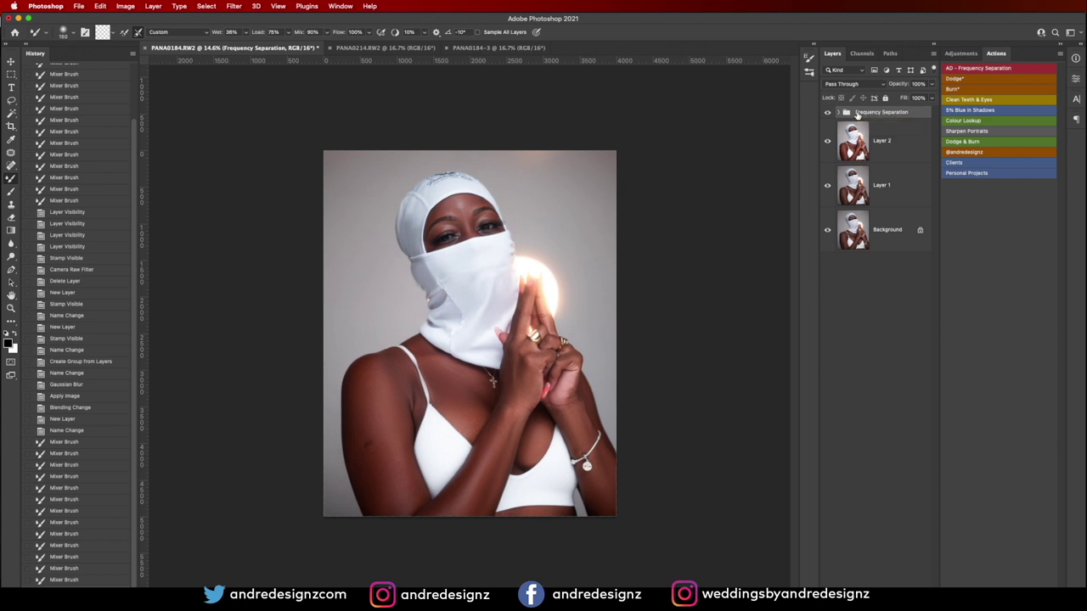
pyautogui.press('super+alt+shift+e')
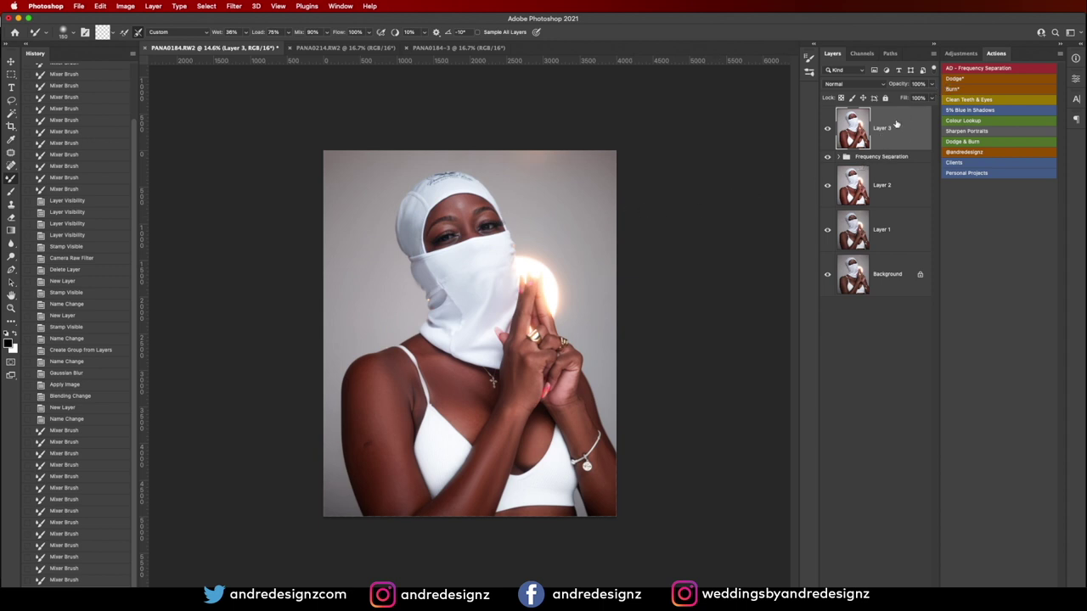
# Run the Colour Lookup action, reduce the new adjustment layer's opacity to about 15% and compare the image with and without it
pyautogui.click(973, 123)
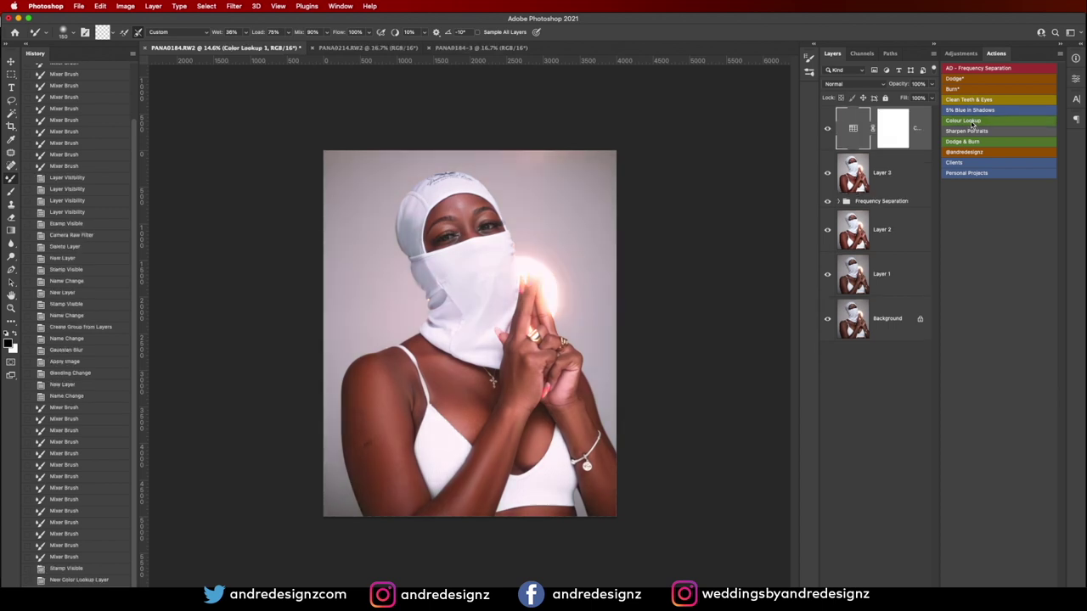
pyautogui.click(931, 84)
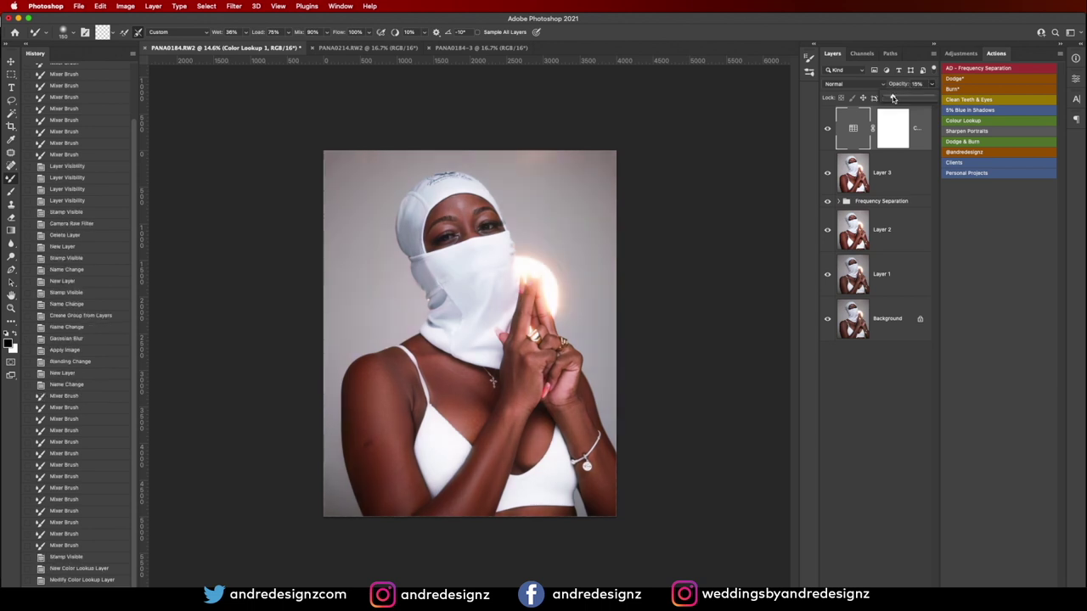
pyautogui.click(826, 130)
pyautogui.click(825, 130)
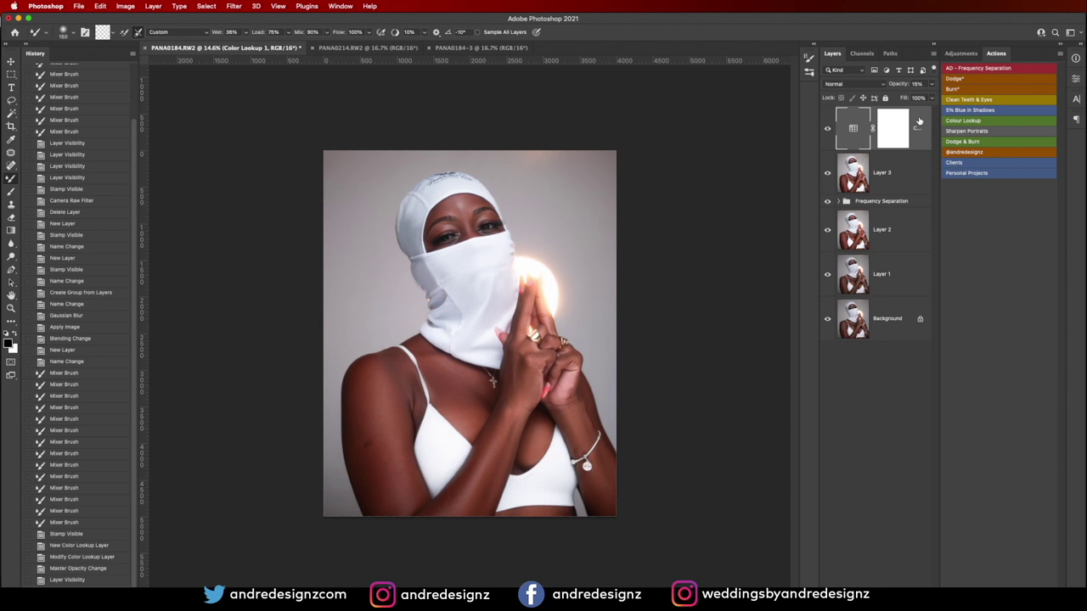
# Stamp the visible layers into a new top layer and try the PD02 Red preset on it in the Camera Raw Filter
pyautogui.hotkey('ctrl', 'shift', 'alt', 'e')
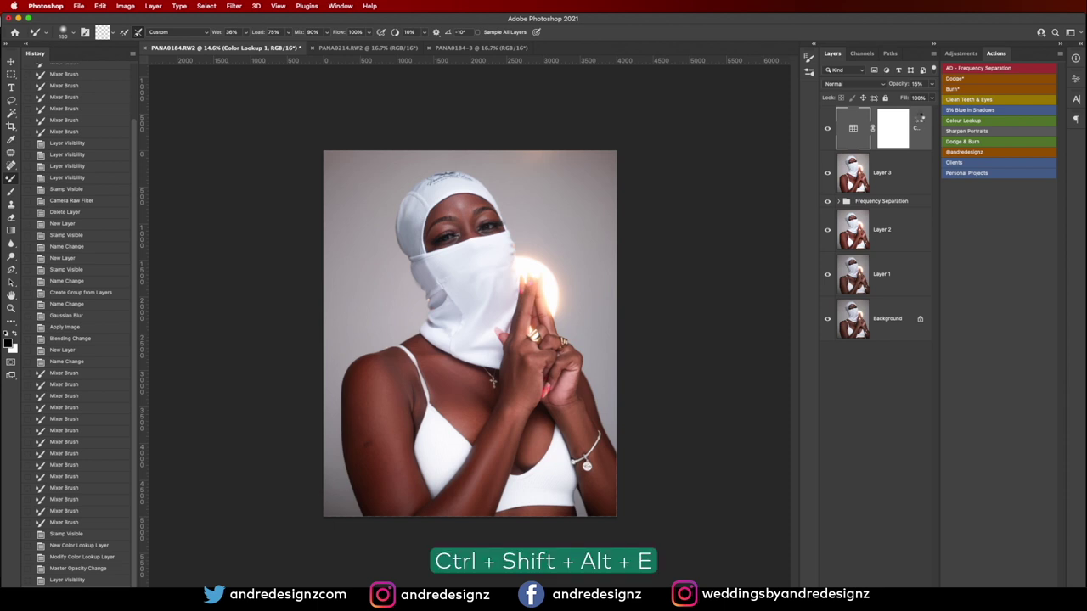
pyautogui.click(234, 7)
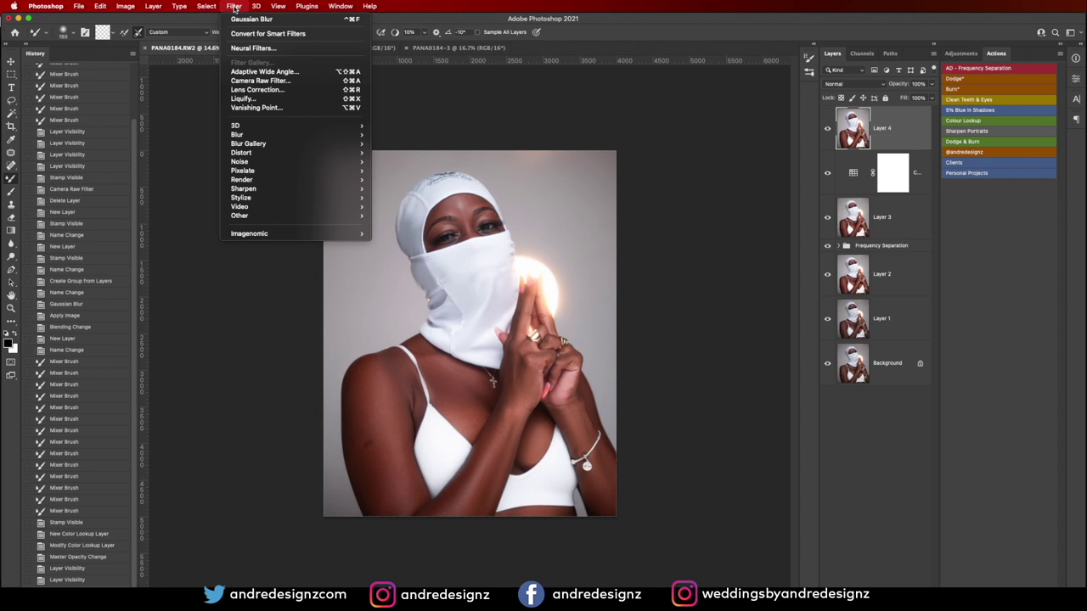
pyautogui.click(269, 82)
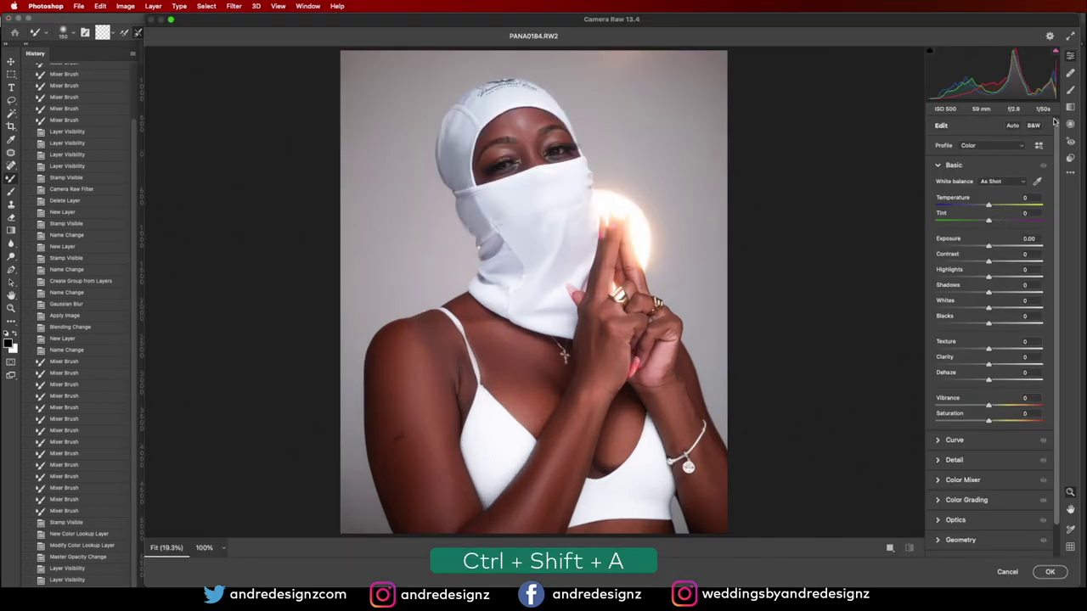
pyautogui.click(1070, 161)
pyautogui.moveTo(1054, 170); pyautogui.dragTo(1056, 170)
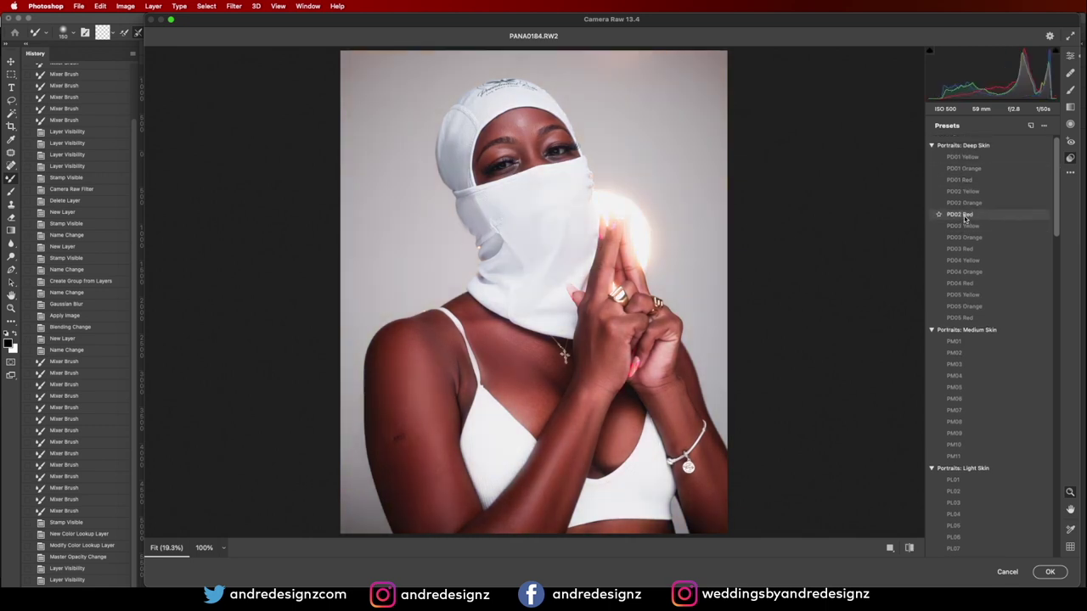
pyautogui.click(960, 214)
pyautogui.click(890, 547)
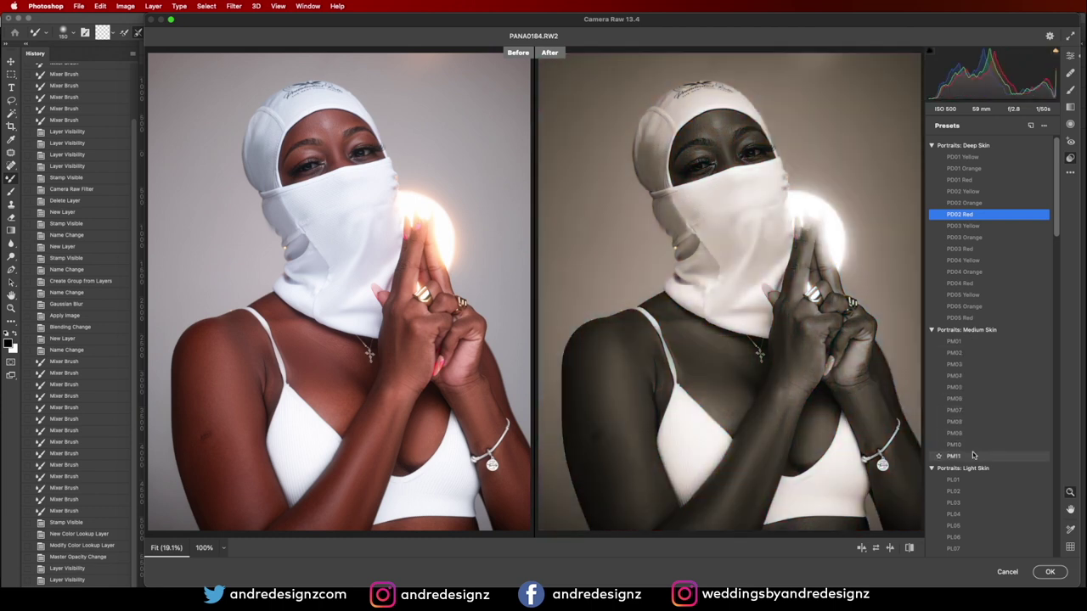
# Preview the remaining presets down to the User Presets, choose a portrait preset and apply the filter
pyautogui.scroll(-1, 976, 522)
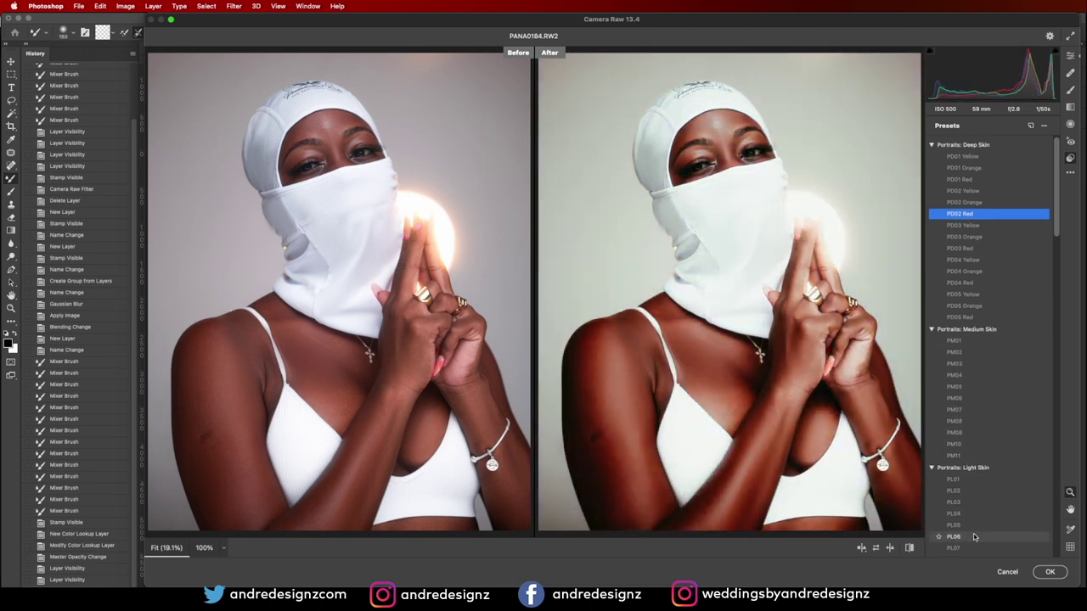
pyautogui.scroll(-1, 976, 534)
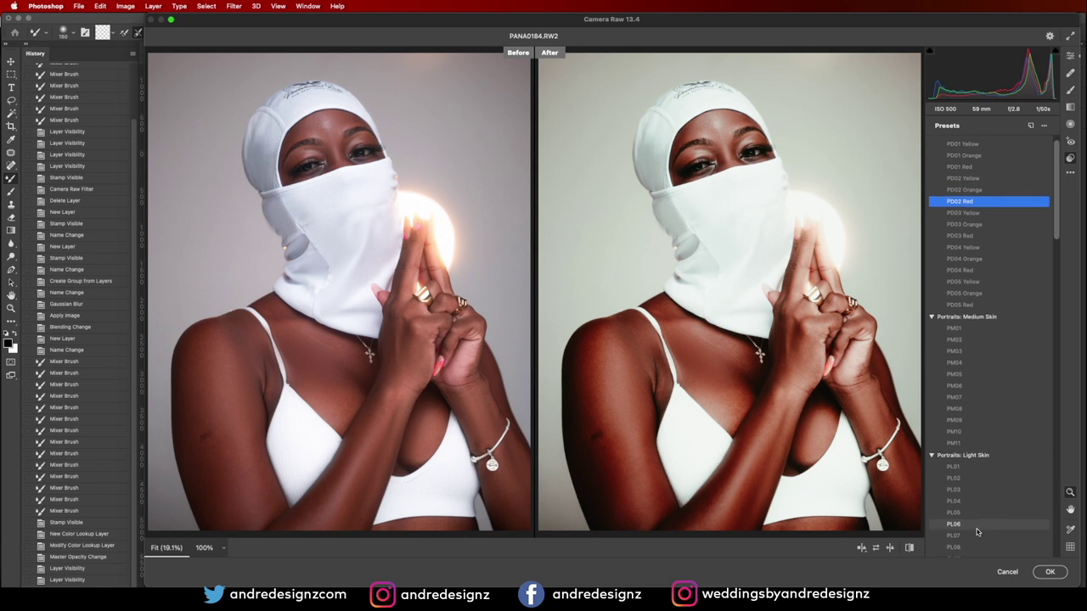
pyautogui.scroll(-3, 985, 533)
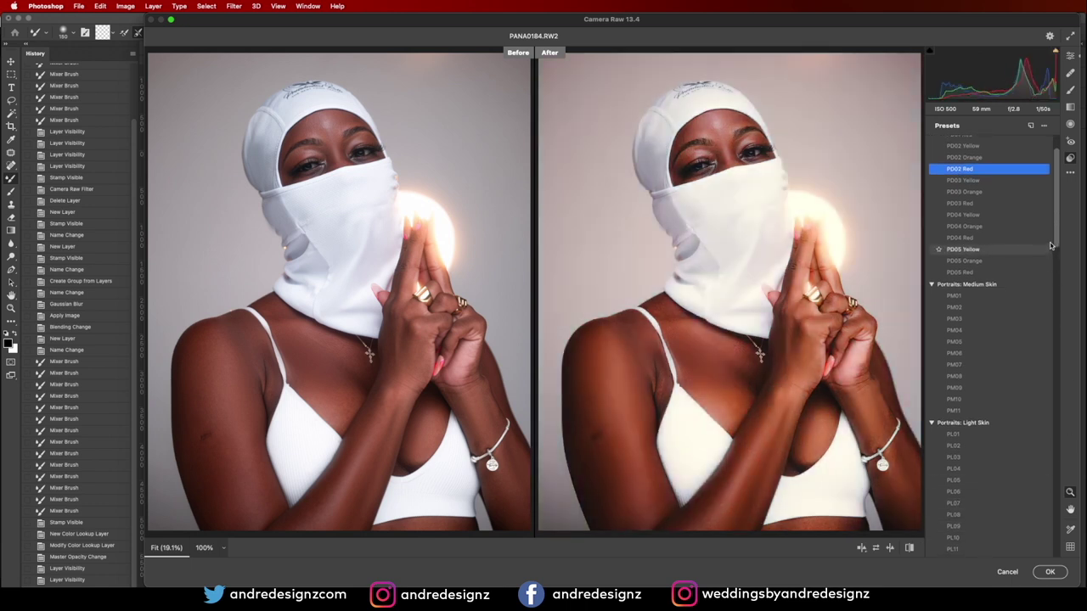
pyautogui.moveTo(1056, 200); pyautogui.dragTo(1057, 569)
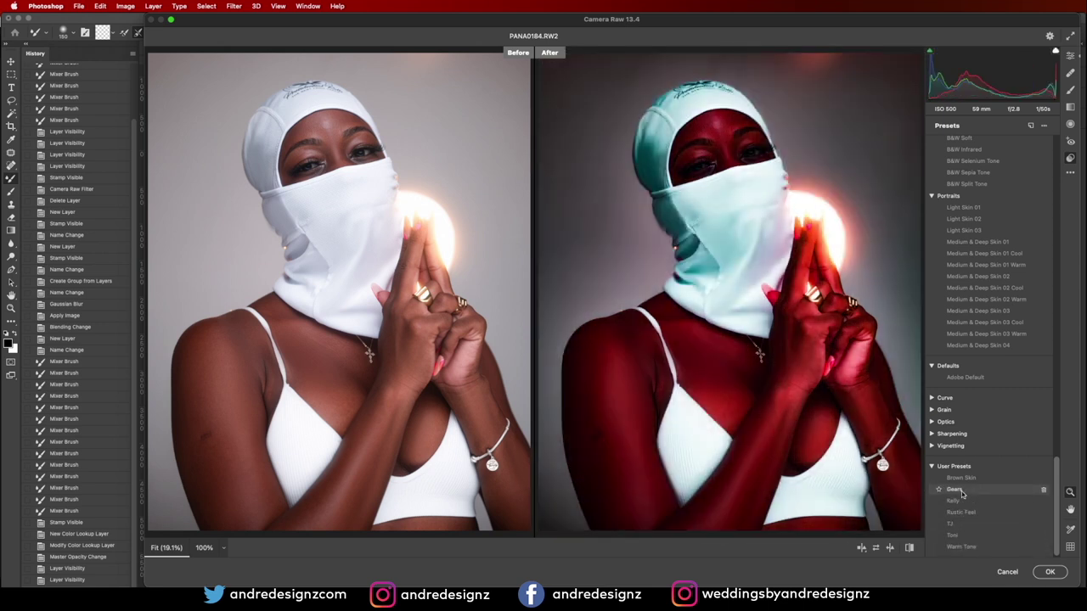
pyautogui.click(982, 218)
pyautogui.click(1061, 573)
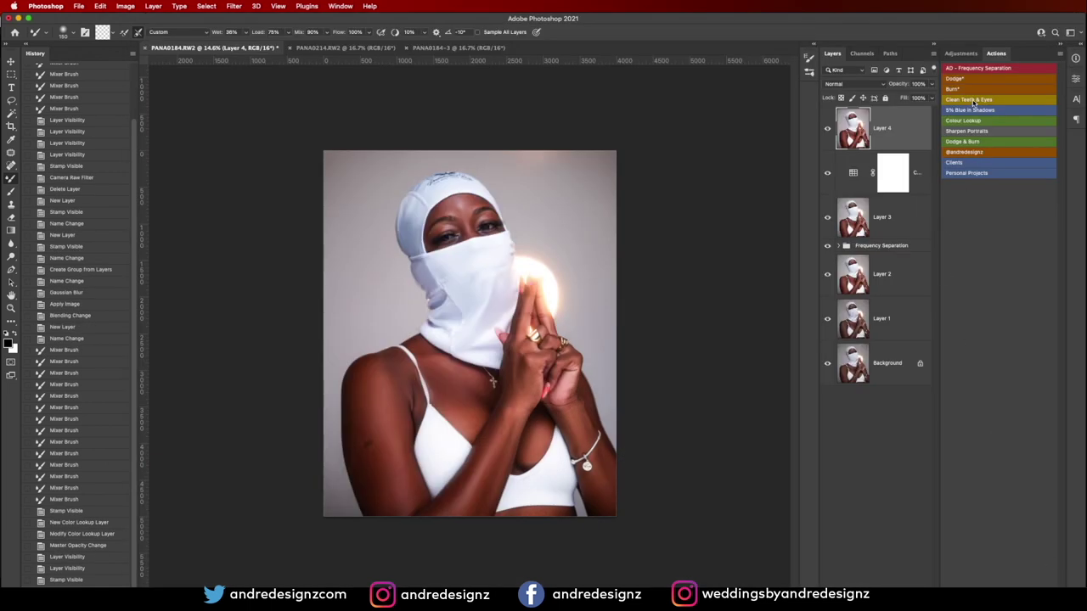
# Lower the opacity of Layer 4 to 12% and compare the portrait with the layer hidden and shown
pyautogui.click(930, 85)
pyautogui.moveTo(894, 98); pyautogui.dragTo(892, 97)
pyautogui.click(827, 130)
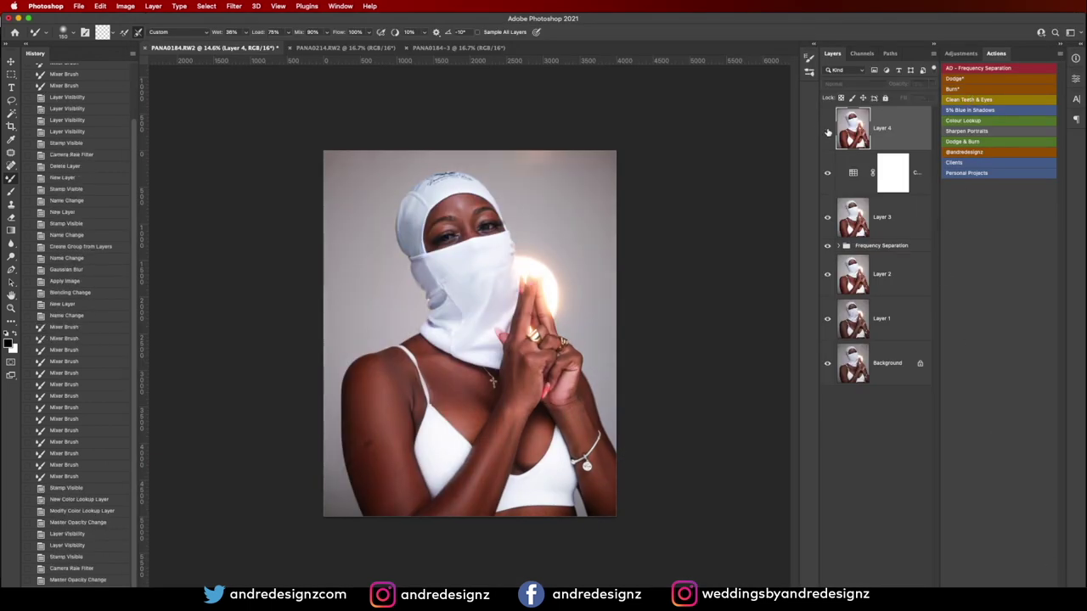
pyautogui.click(827, 130)
pyautogui.click(827, 130)
pyautogui.click(827, 130)
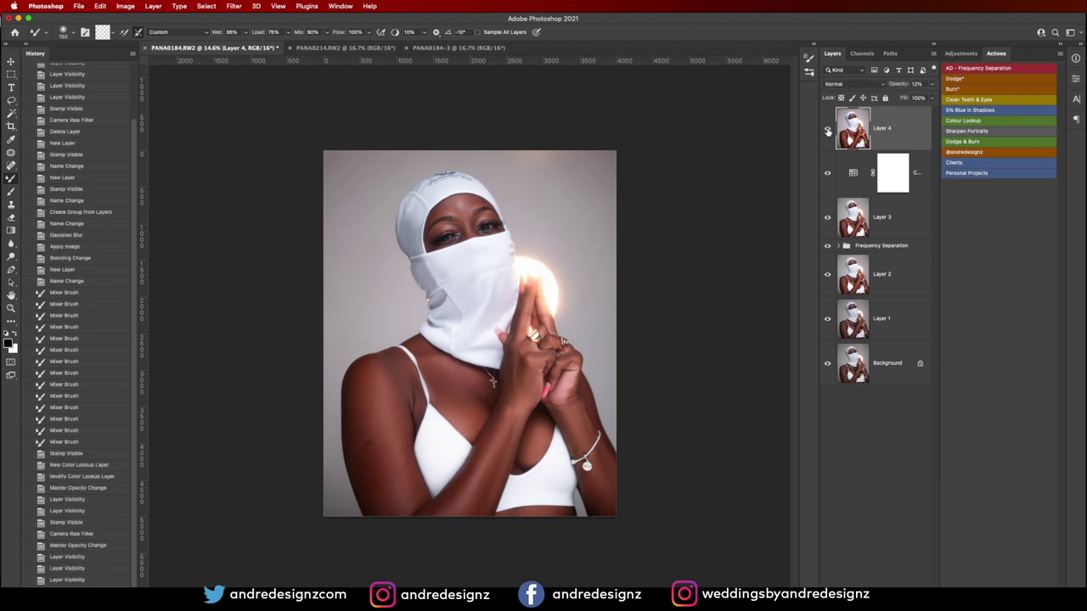
# Group the layers from Layer 4 down to Layer 1 and compare the portrait with the group hidden and shown
pyautogui.scroll(-3, 413, 340)
pyautogui.scroll(5, 410, 345)
pyautogui.scroll(7, 409, 345)
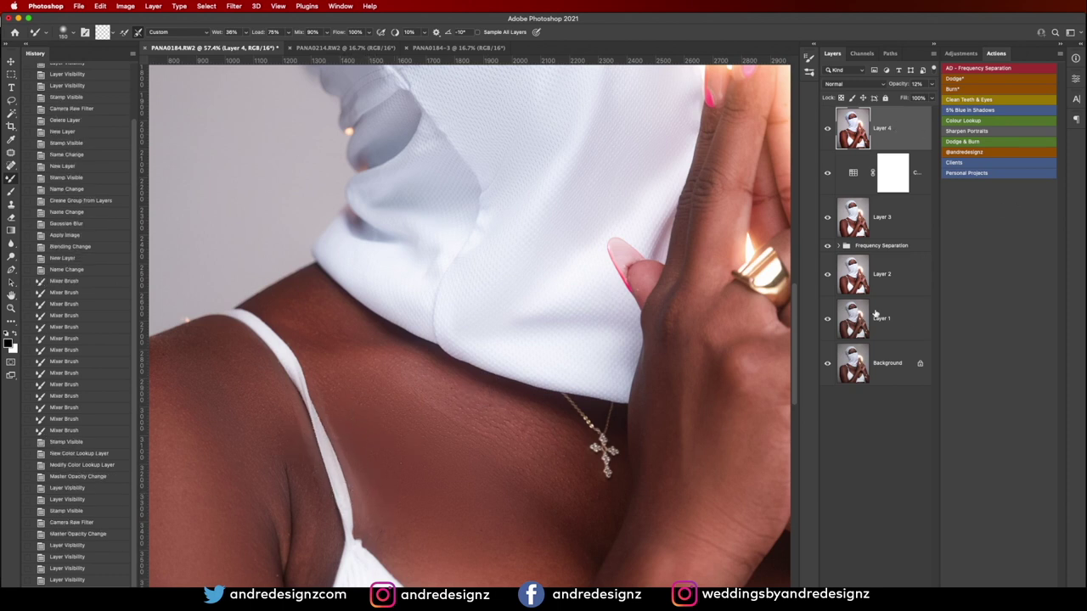
pyautogui.keyDown('shift'); pyautogui.click(902, 326); pyautogui.keyUp('shift')
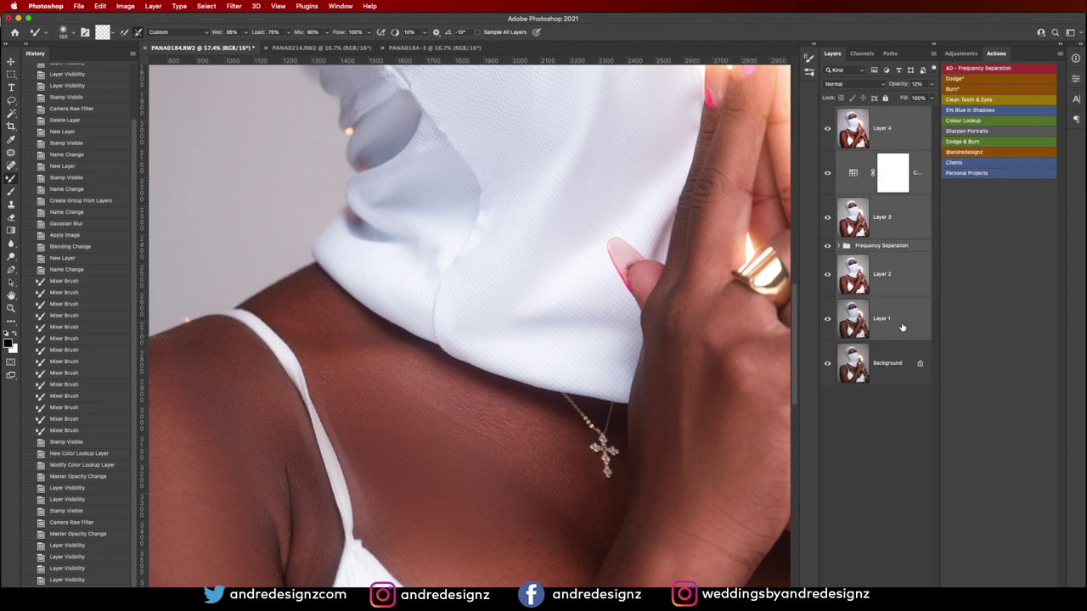
pyautogui.press('super+g')
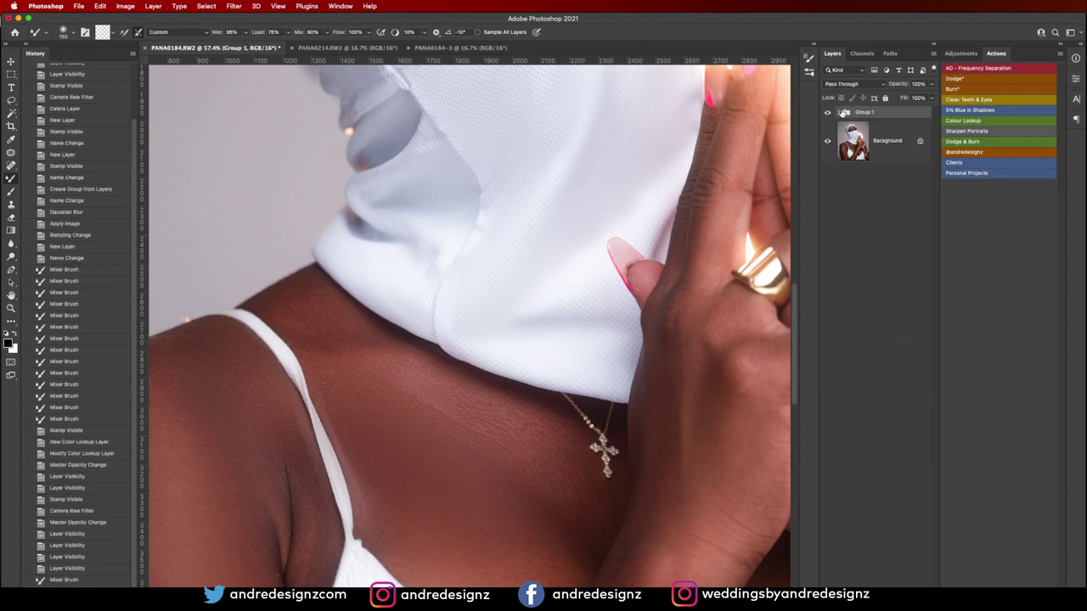
pyautogui.click(828, 113)
pyautogui.click(828, 113)
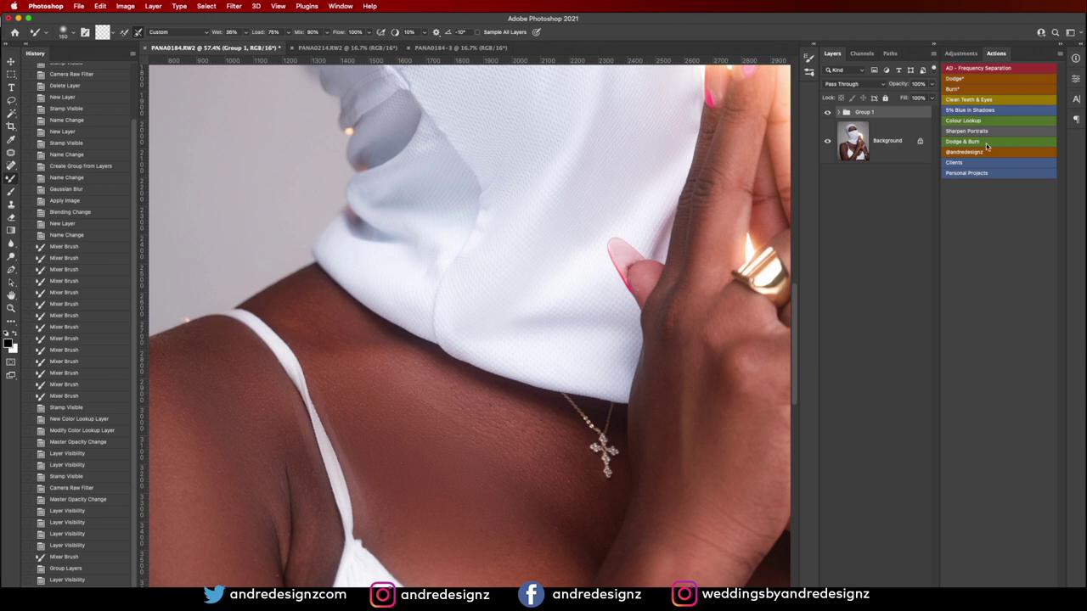
# Add a layer mask to the group and paint black at 87% flow over the skin on both sides of the shoulder strap
pyautogui.click(863, 603)
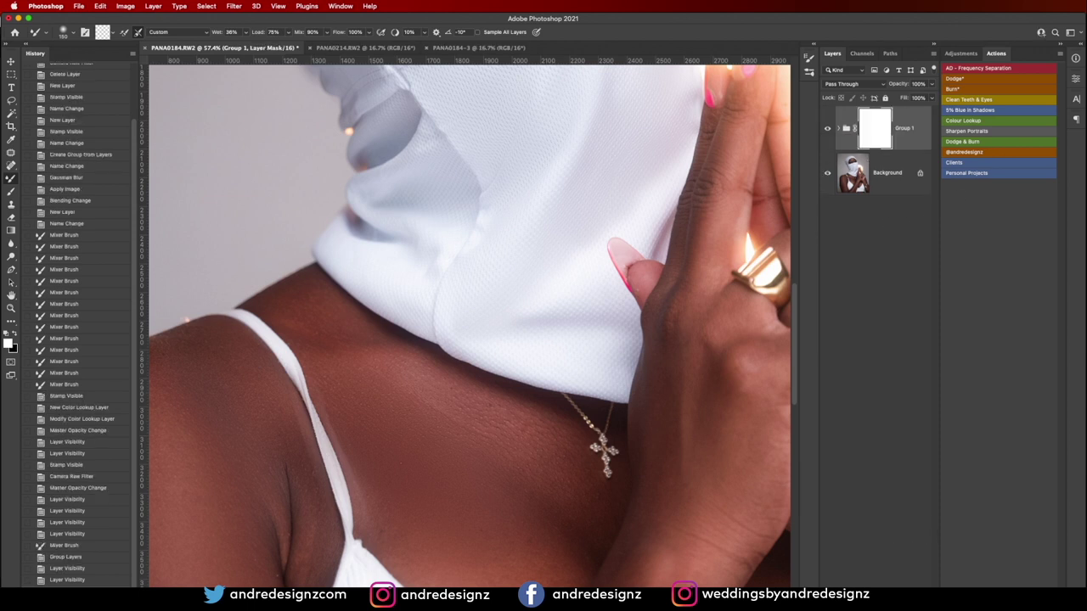
pyautogui.click(14, 333)
pyautogui.hotkey('shift', 'b')
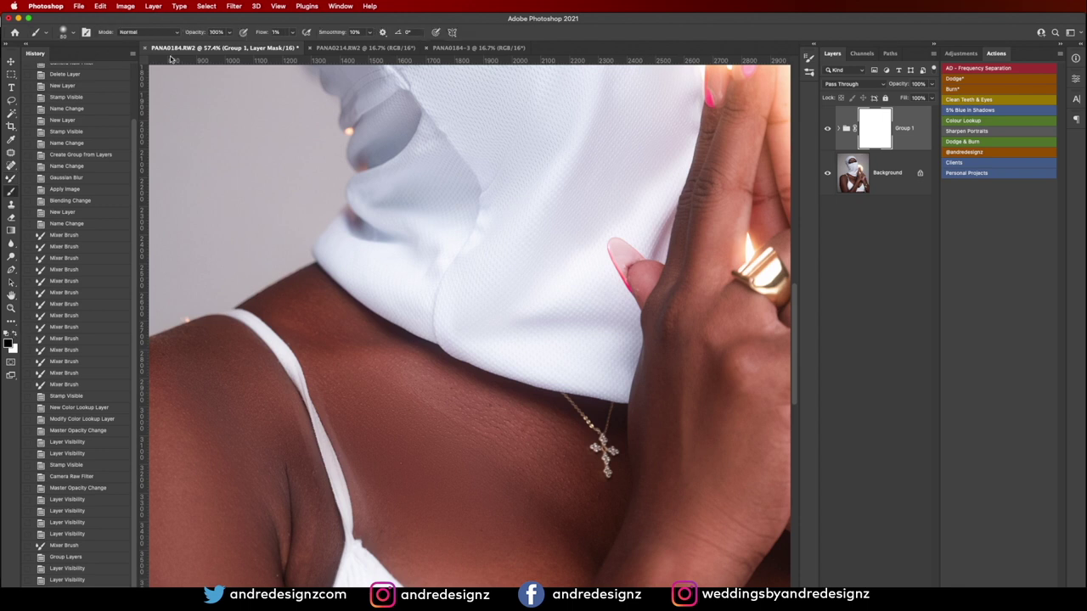
pyautogui.click(292, 34)
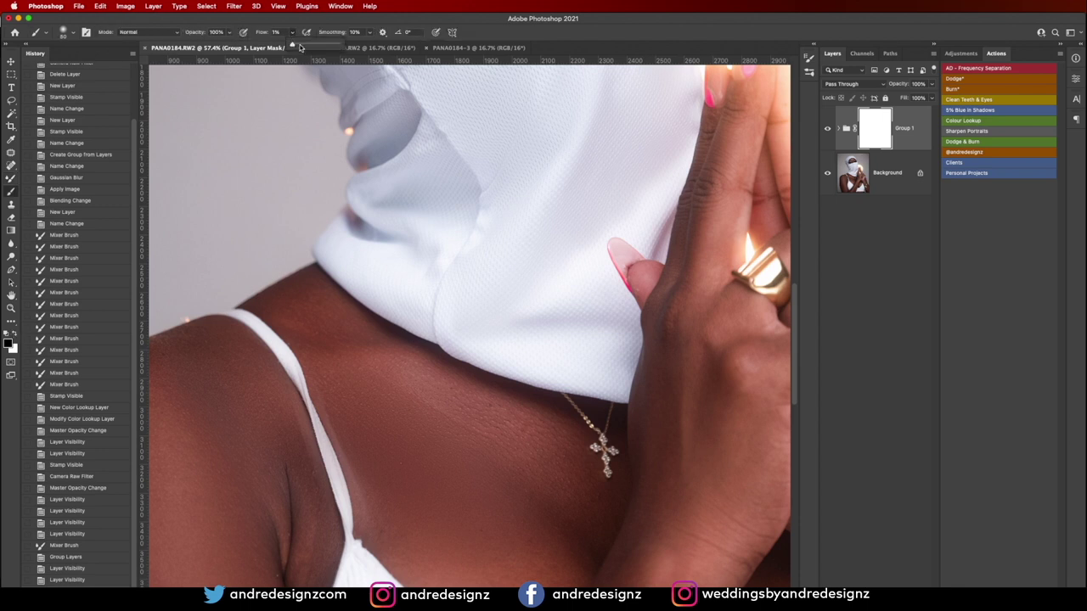
pyautogui.click(341, 435)
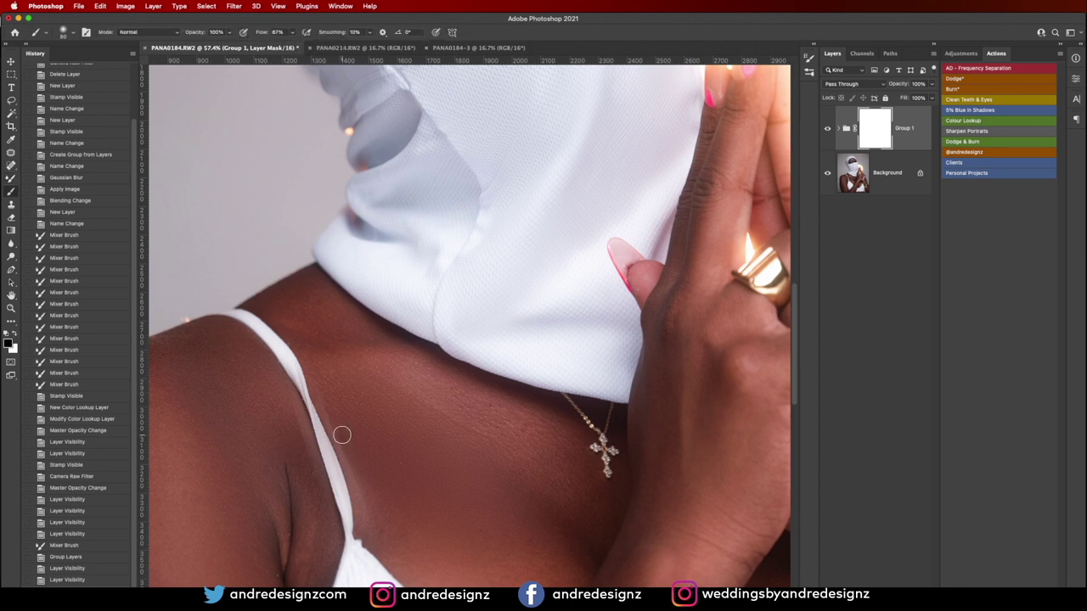
pyautogui.press(']')
pyautogui.press(']')
pyautogui.press(']')
pyautogui.press(']')
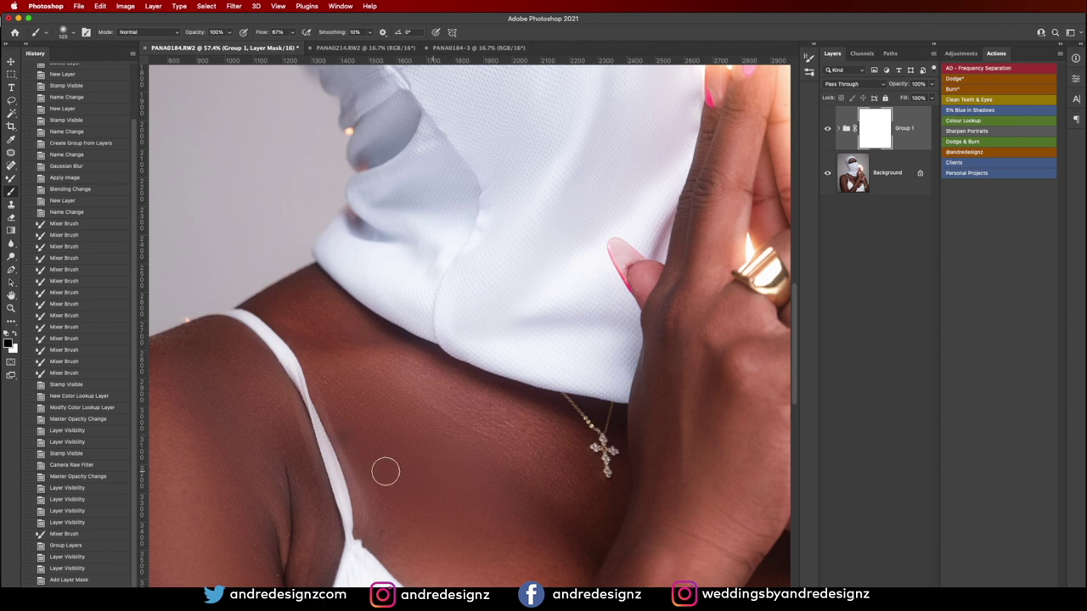
pyautogui.moveTo(369, 480)
pyautogui.mouseDown()
pyautogui.moveTo(372, 510)
pyautogui.moveTo(333, 405)
pyautogui.moveTo(374, 528)
pyautogui.mouseUp()
pyautogui.moveTo(289, 501)
pyautogui.mouseDown()
pyautogui.moveTo(293, 436)
pyautogui.moveTo(281, 404)
pyautogui.moveTo(310, 519)
pyautogui.mouseUp()
pyautogui.moveTo(267, 400); pyautogui.dragTo(298, 459)
pyautogui.moveTo(376, 463); pyautogui.dragTo(373, 474)
pyautogui.click(371, 471)
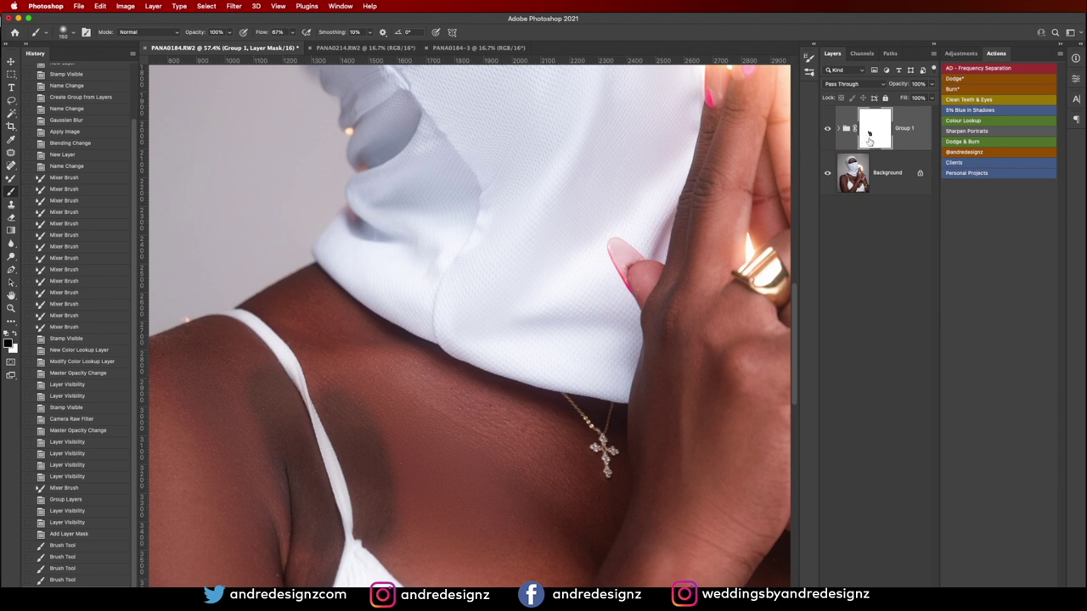
# Expand the group and try copying its painted mask onto the lower layers inside it
pyautogui.click(842, 128)
pyautogui.click(837, 129)
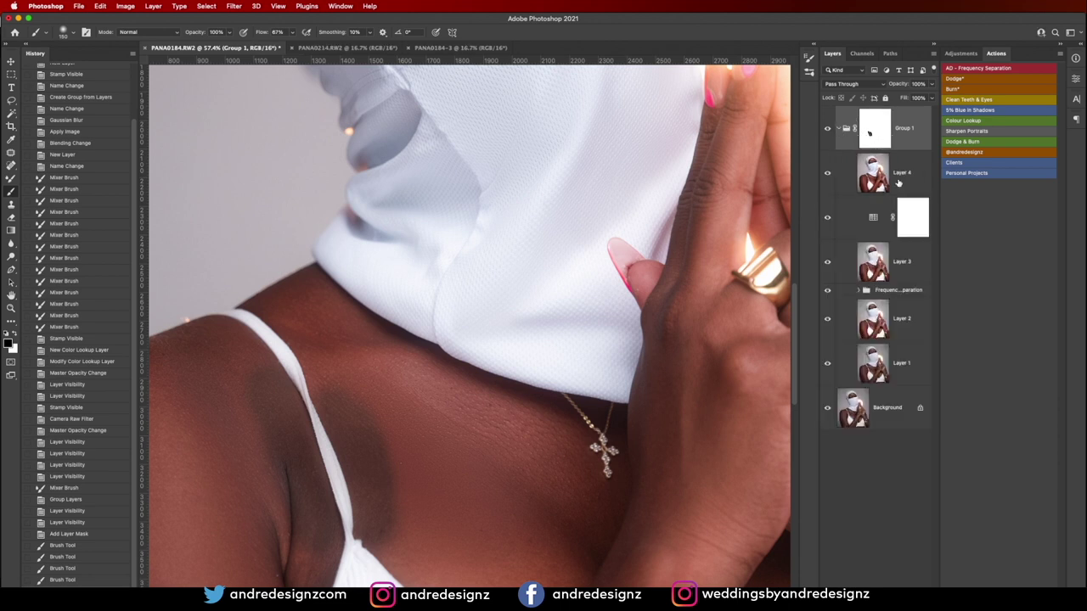
pyautogui.click(879, 134)
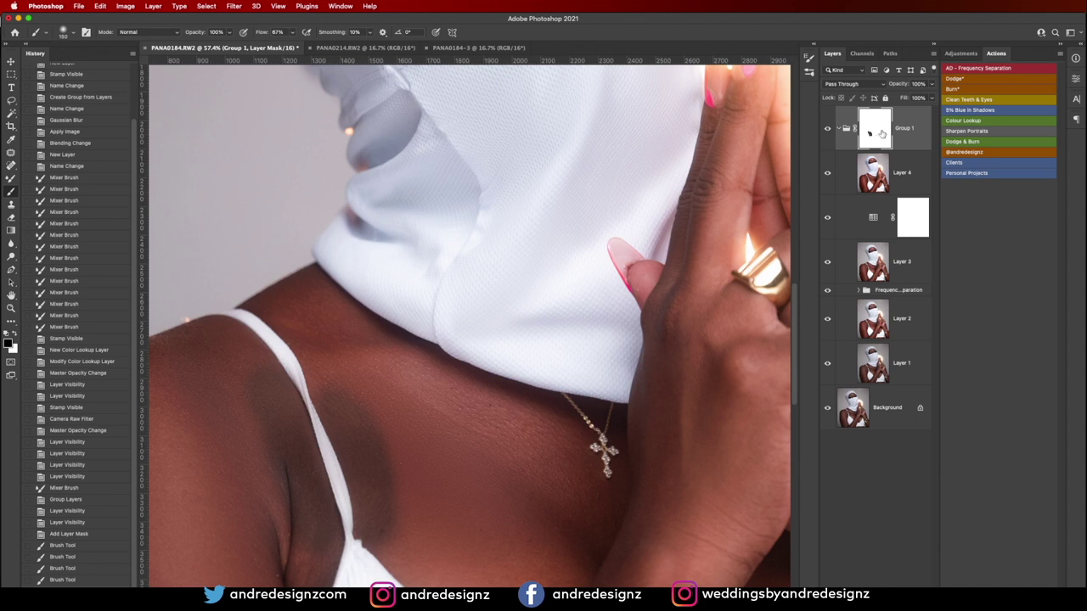
pyautogui.moveTo(880, 134); pyautogui.dragTo(914, 352)
pyautogui.moveTo(913, 125); pyautogui.dragTo(906, 292)
pyautogui.moveTo(913, 131); pyautogui.dragTo(902, 304)
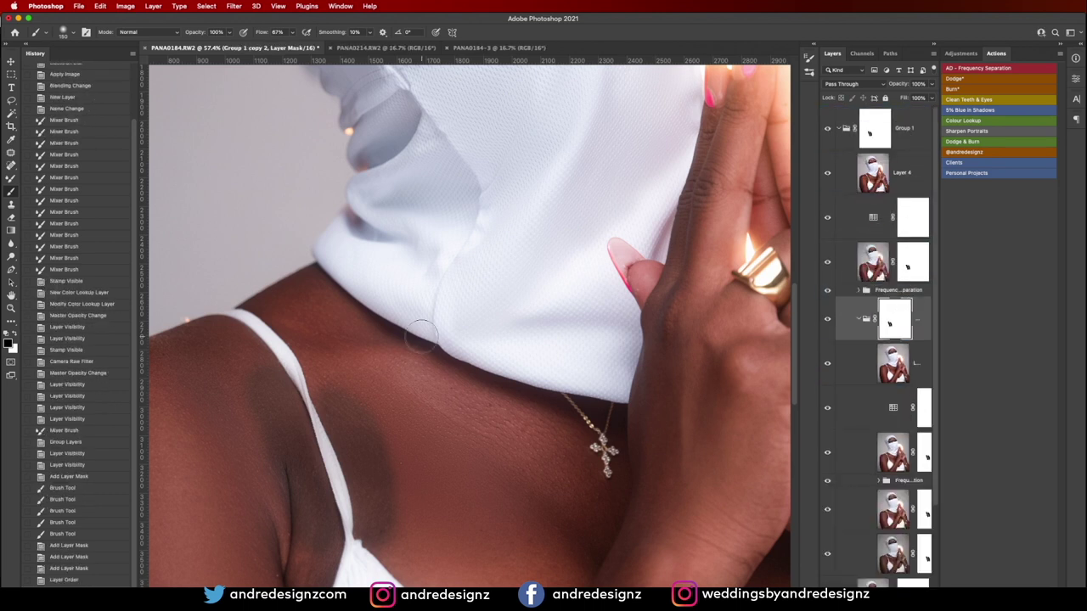
# Step back through the document's history to the Mixer Brush state just before the layers were grouped
pyautogui.click(68, 281)
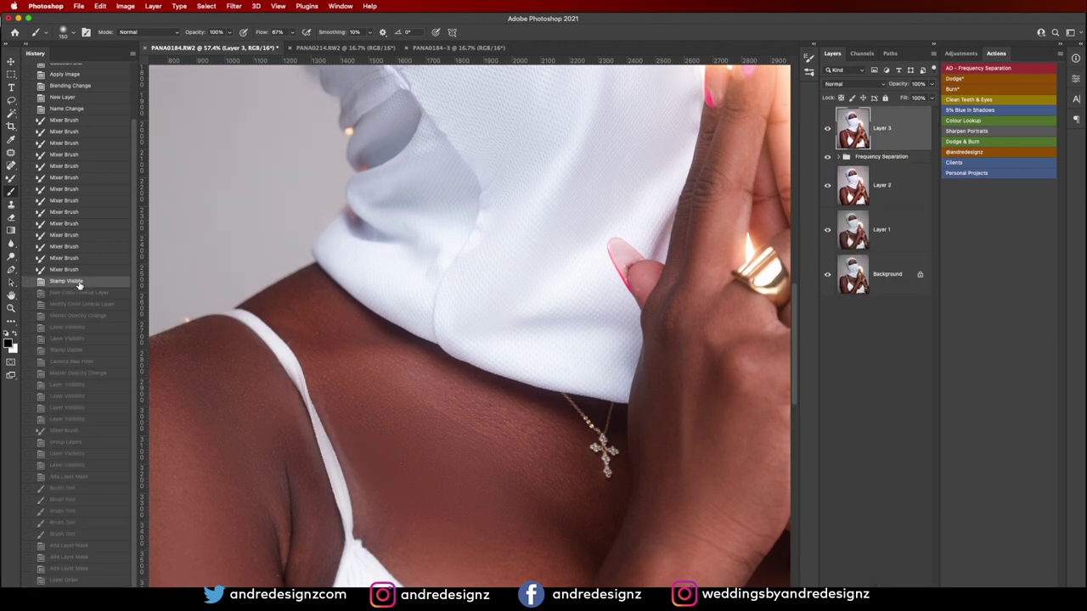
pyautogui.click(81, 330)
pyautogui.click(89, 374)
pyautogui.click(90, 420)
pyautogui.click(90, 465)
pyautogui.click(91, 490)
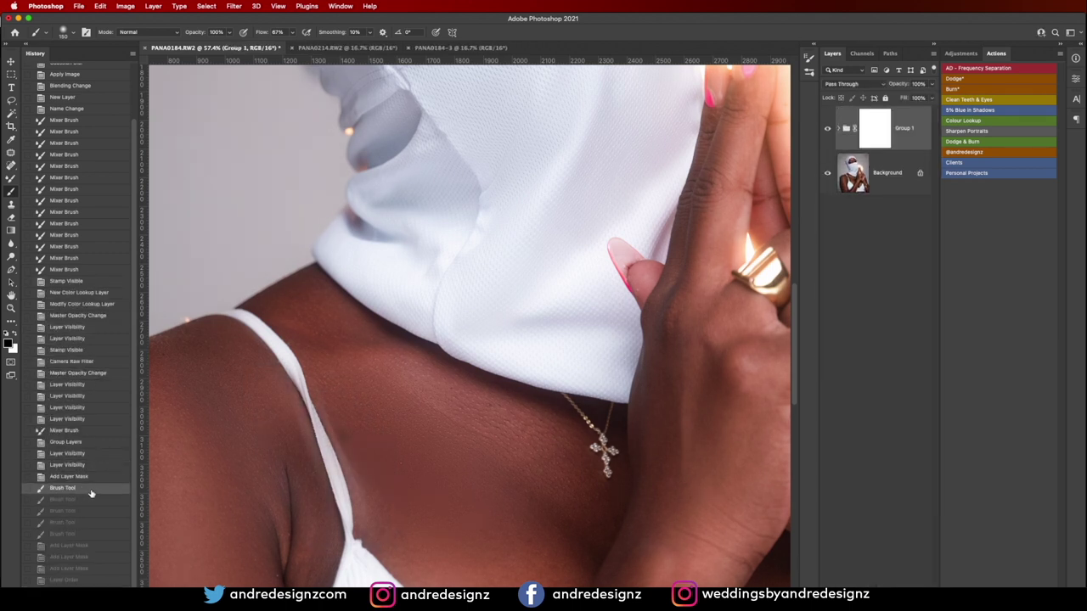
pyautogui.moveTo(92, 502)
pyautogui.mouseDown()
pyautogui.moveTo(97, 517)
pyautogui.moveTo(137, 508)
pyautogui.mouseUp()
pyautogui.moveTo(94, 465)
pyautogui.mouseDown()
pyautogui.moveTo(99, 420)
pyautogui.moveTo(101, 440)
pyautogui.mouseUp()
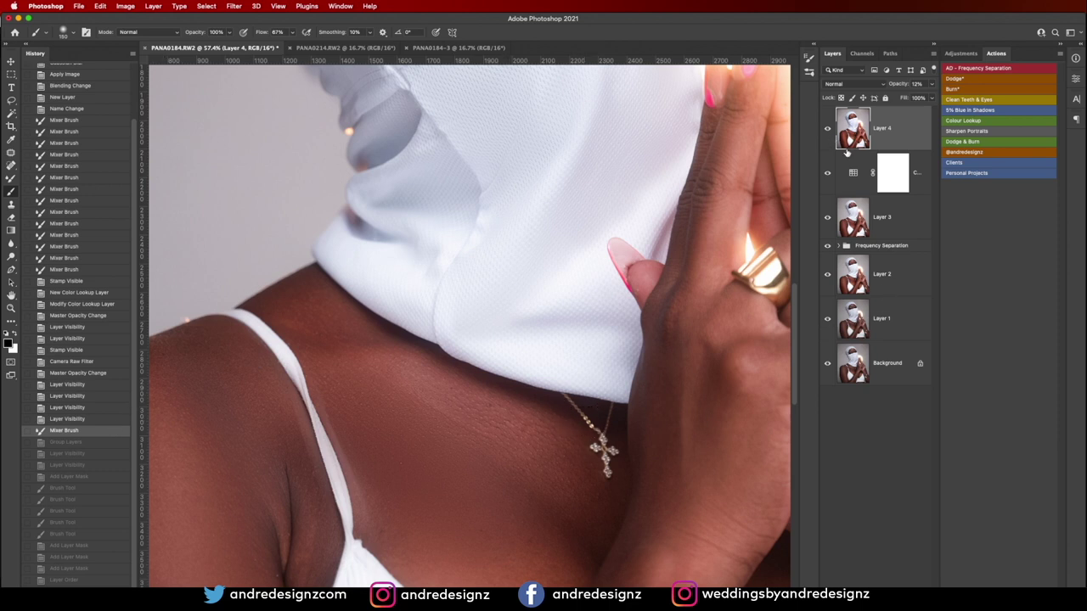
# Group the layers from Layer 4 down to the Frequency Separation group and compare the image with this group hidden and shown
pyautogui.click(895, 270)
pyautogui.keyDown('shift'); pyautogui.click(901, 247); pyautogui.keyUp('shift')
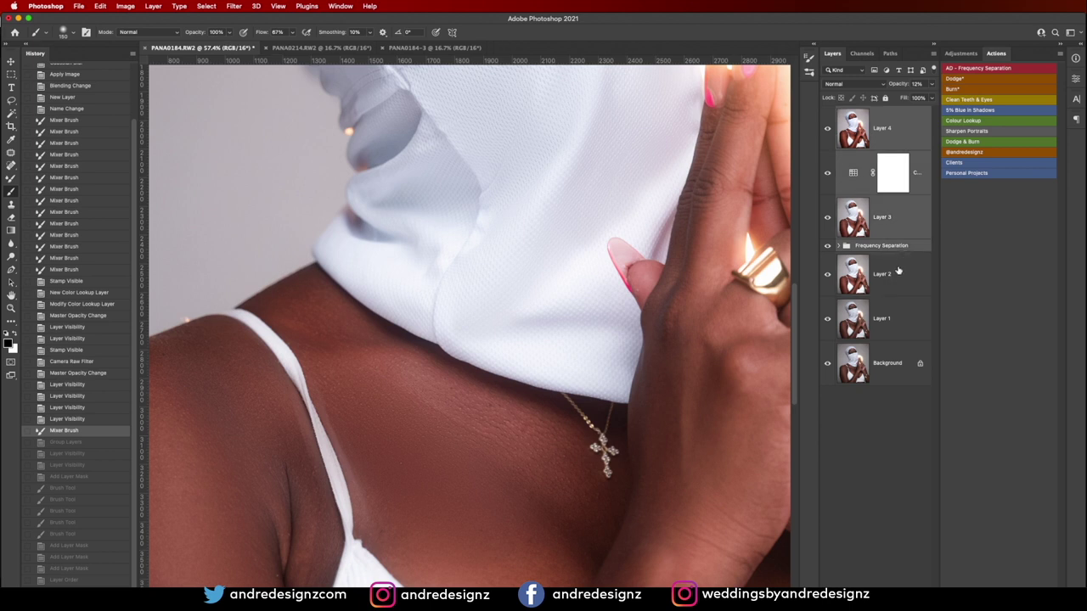
pyautogui.press('super+g')
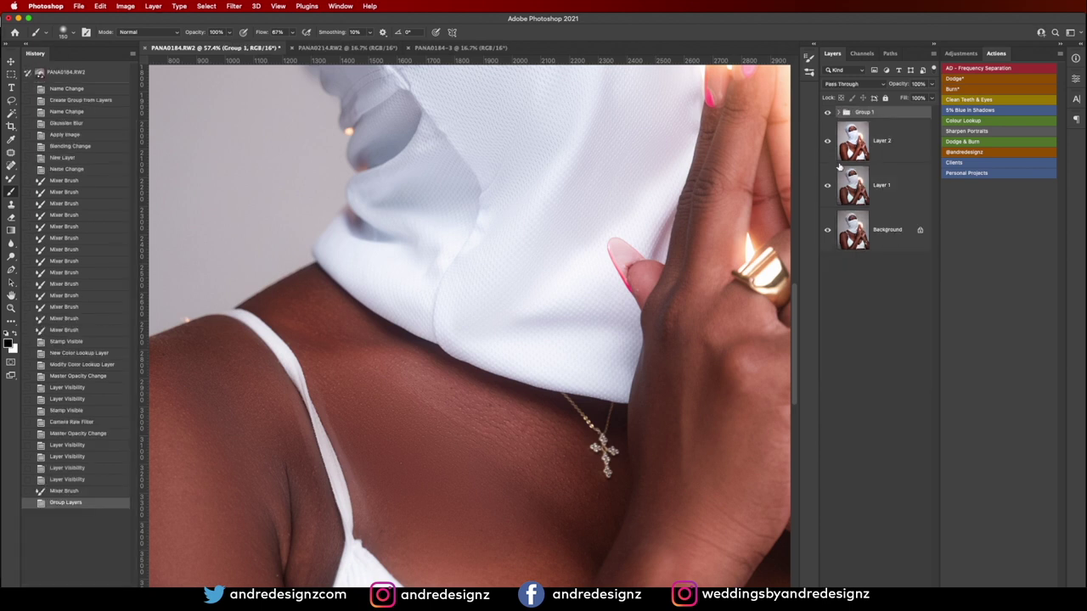
pyautogui.click(827, 113)
pyautogui.click(828, 112)
pyautogui.click(828, 112)
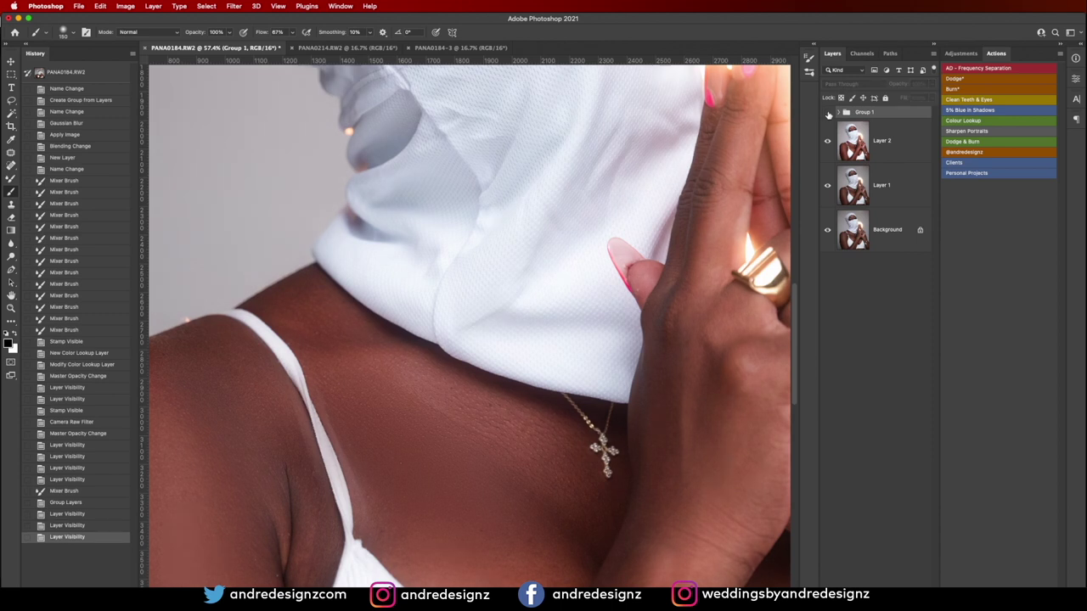
pyautogui.click(828, 113)
# Toggle the visibility of Layer 2, Layer 1 and the new group to examine which one affects the skin beside the strap
pyautogui.click(888, 150)
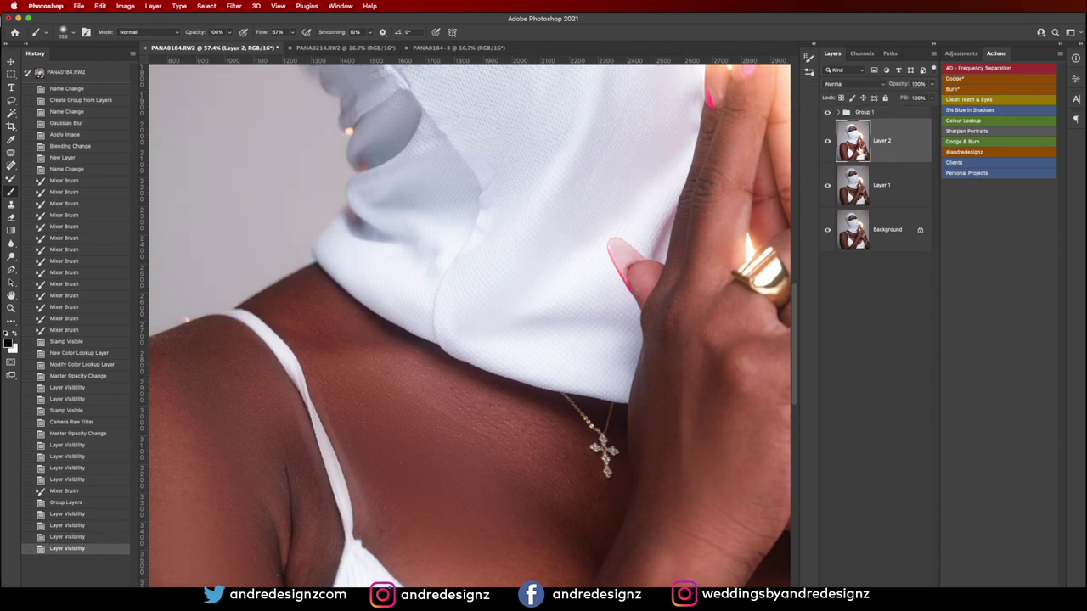
pyautogui.click(828, 142)
pyautogui.click(828, 142)
pyautogui.click(827, 141)
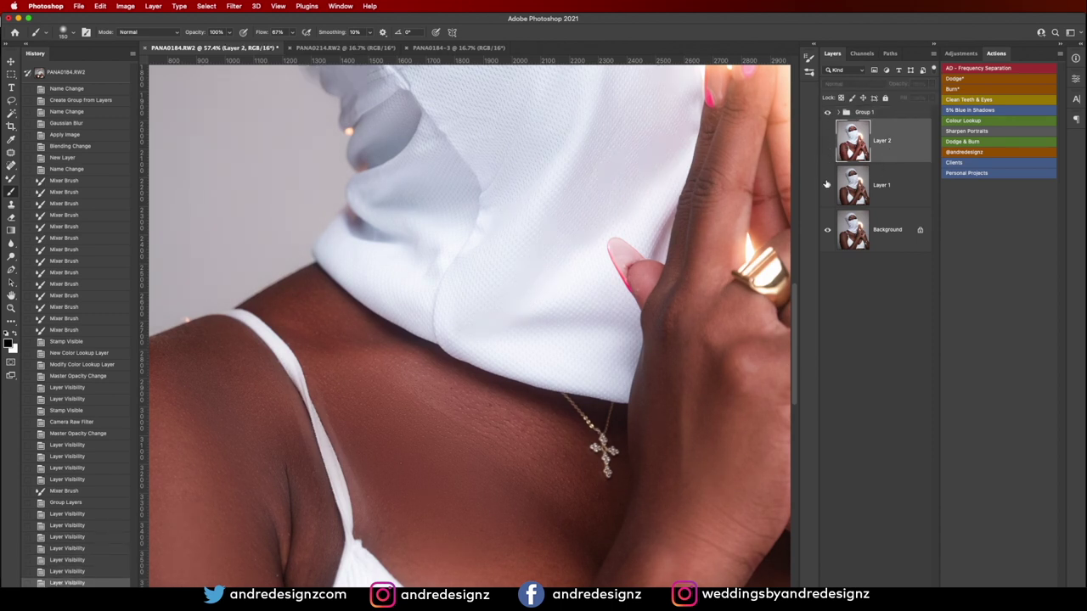
pyautogui.click(826, 184)
pyautogui.click(828, 113)
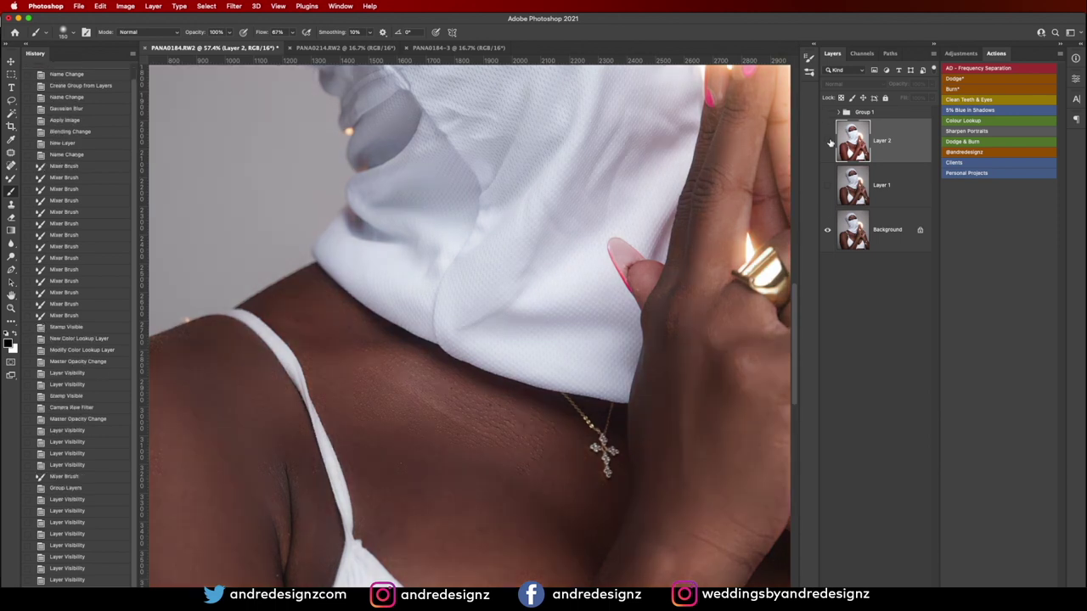
pyautogui.click(829, 143)
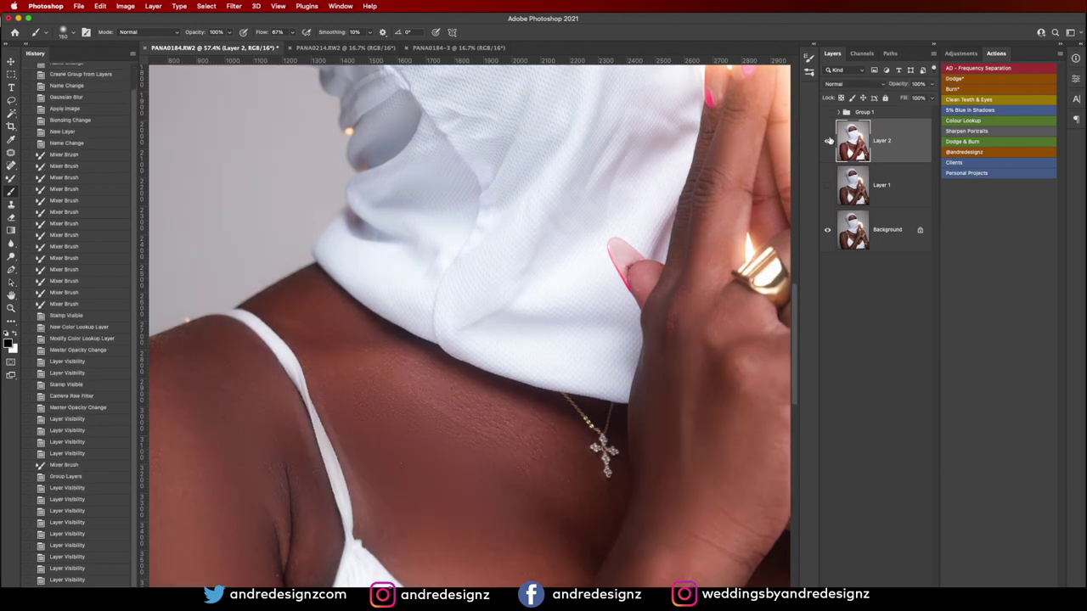
pyautogui.click(828, 113)
pyautogui.click(828, 184)
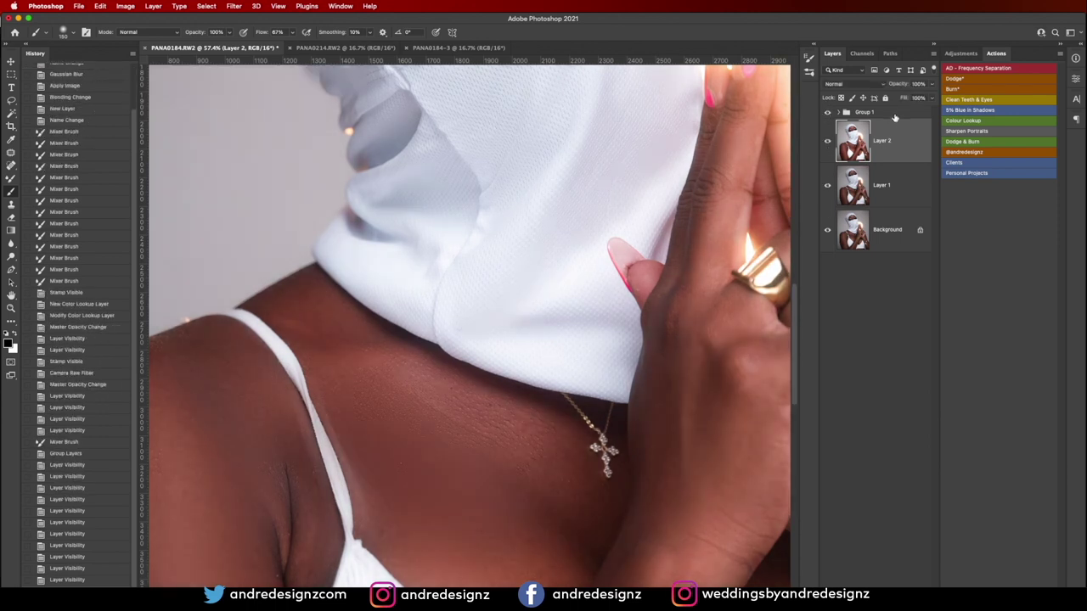
# Stamp the visible layers into a new layer above the group and clone clean skin along the chest side of the strap
pyautogui.click(894, 114)
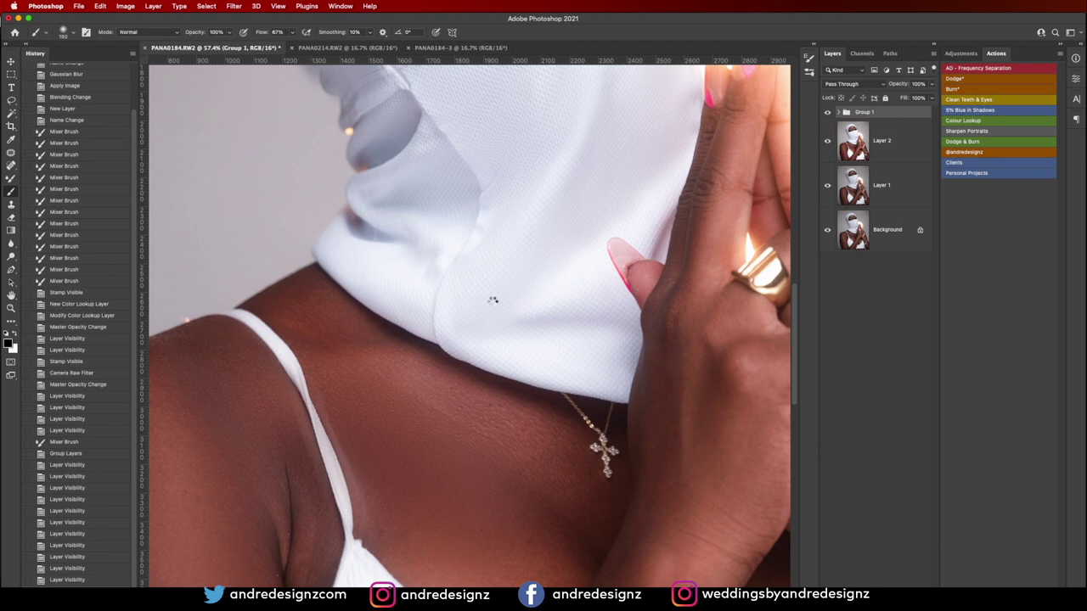
pyautogui.hotkey('ctrl', 'alt', 'shift', 'e')
pyautogui.scroll(2, 316, 435)
pyautogui.press('s')
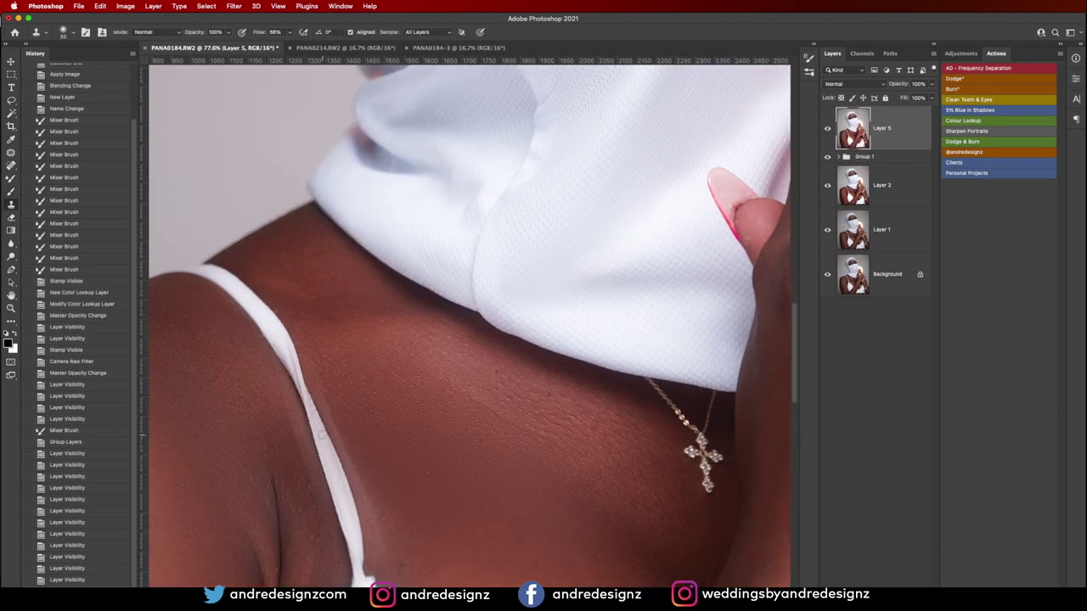
pyautogui.press(']')
pyautogui.press(']')
pyautogui.press(']')
pyautogui.press(']')
pyautogui.press(']')
pyautogui.keyDown('alt'); pyautogui.click(358, 413); pyautogui.keyUp('alt')
pyautogui.moveTo(336, 410)
pyautogui.mouseDown()
pyautogui.moveTo(317, 372)
pyautogui.moveTo(346, 419)
pyautogui.moveTo(382, 552)
pyautogui.mouseUp()
# Clone clean skin over the discoloured area on the arm side of the strap with a smaller Clone Stamp brush
pyautogui.press('[')
pyautogui.press('[')
pyautogui.press('[')
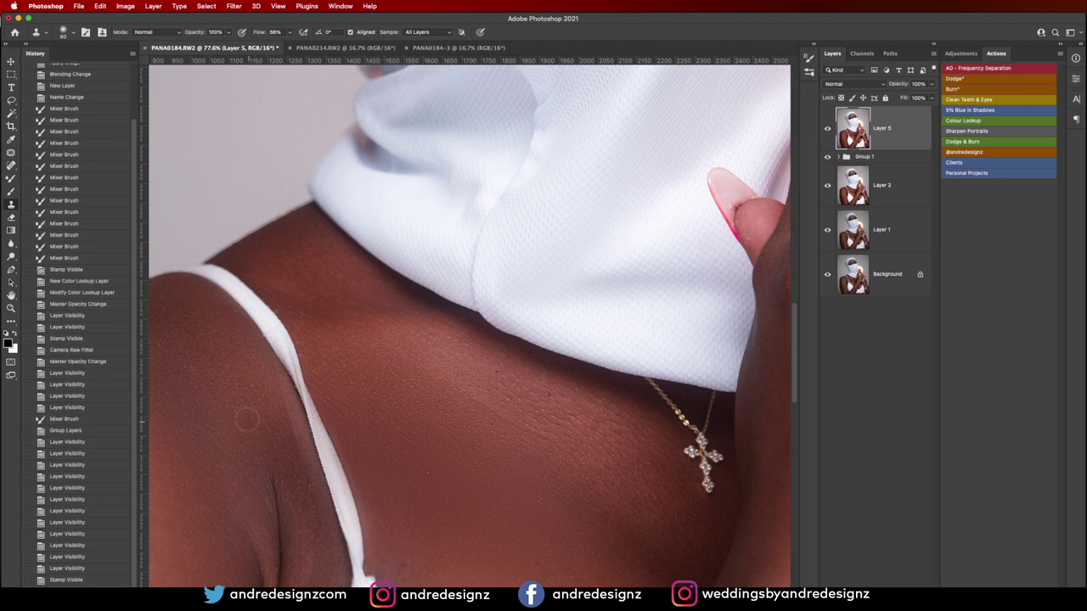
pyautogui.keyDown('alt'); pyautogui.click(250, 416); pyautogui.keyUp('alt')
pyautogui.moveTo(262, 397)
pyautogui.mouseDown()
pyautogui.moveTo(250, 374)
pyautogui.moveTo(274, 398)
pyautogui.moveTo(292, 454)
pyautogui.mouseUp()
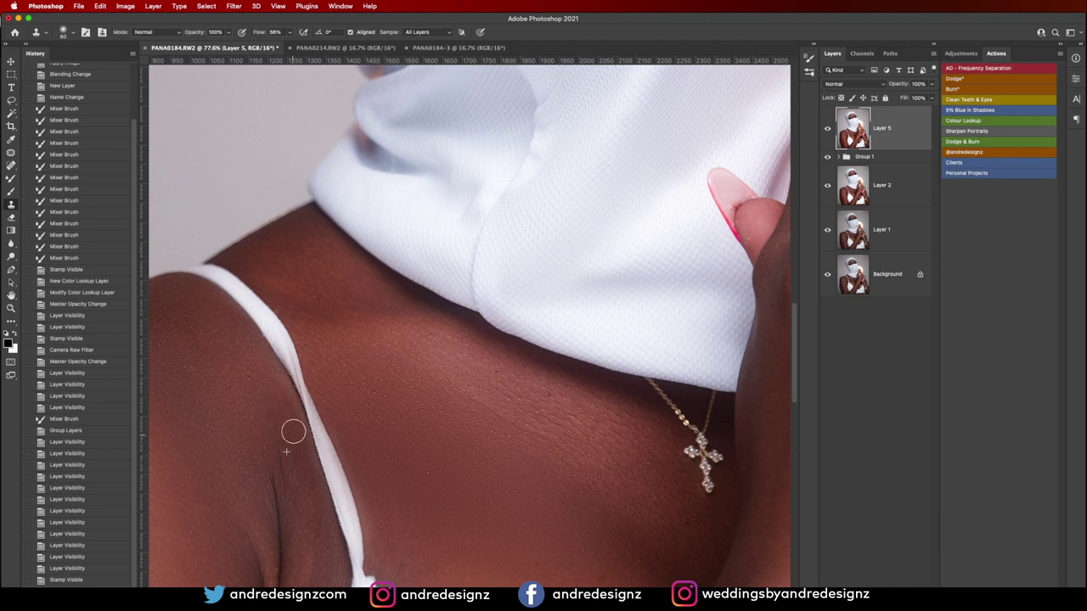
pyautogui.moveTo(304, 472); pyautogui.dragTo(306, 482)
pyautogui.moveTo(270, 390)
pyautogui.mouseDown()
pyautogui.moveTo(281, 398)
pyautogui.moveTo(294, 478)
pyautogui.mouseUp()
pyautogui.moveTo(316, 523); pyautogui.dragTo(312, 497)
pyautogui.moveTo(277, 414); pyautogui.dragTo(282, 433)
# Clone more skin over the chest-side edge of the strap and check the retouch against the whole portrait
pyautogui.click(350, 406)
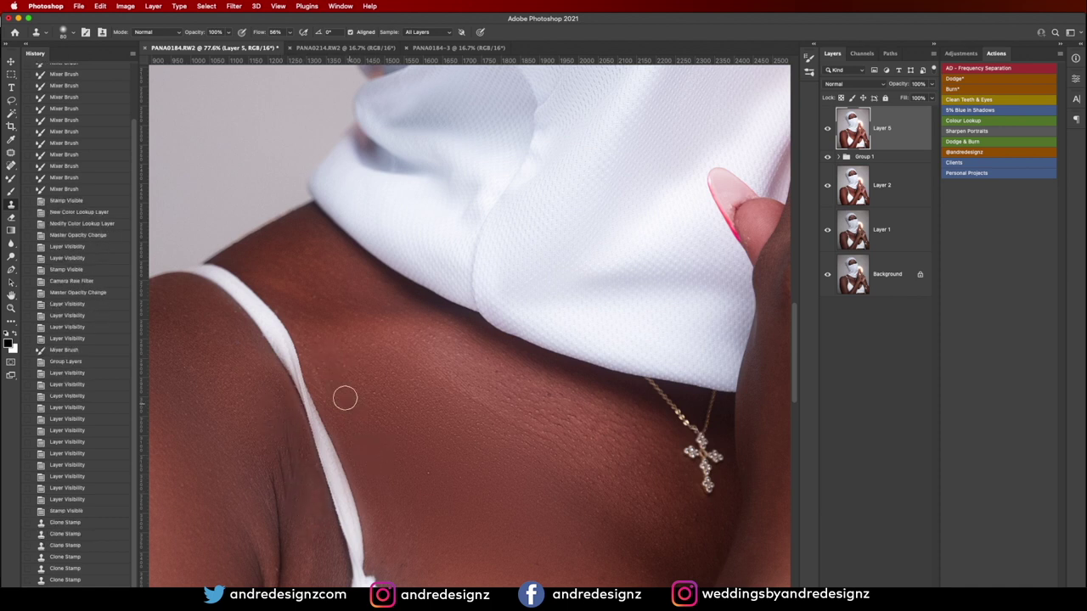
pyautogui.keyDown('alt'); pyautogui.click(363, 374); pyautogui.keyUp('alt')
pyautogui.moveTo(338, 374)
pyautogui.mouseDown()
pyautogui.moveTo(333, 393)
pyautogui.moveTo(348, 419)
pyautogui.mouseUp()
pyautogui.scroll(-5, 386, 485)
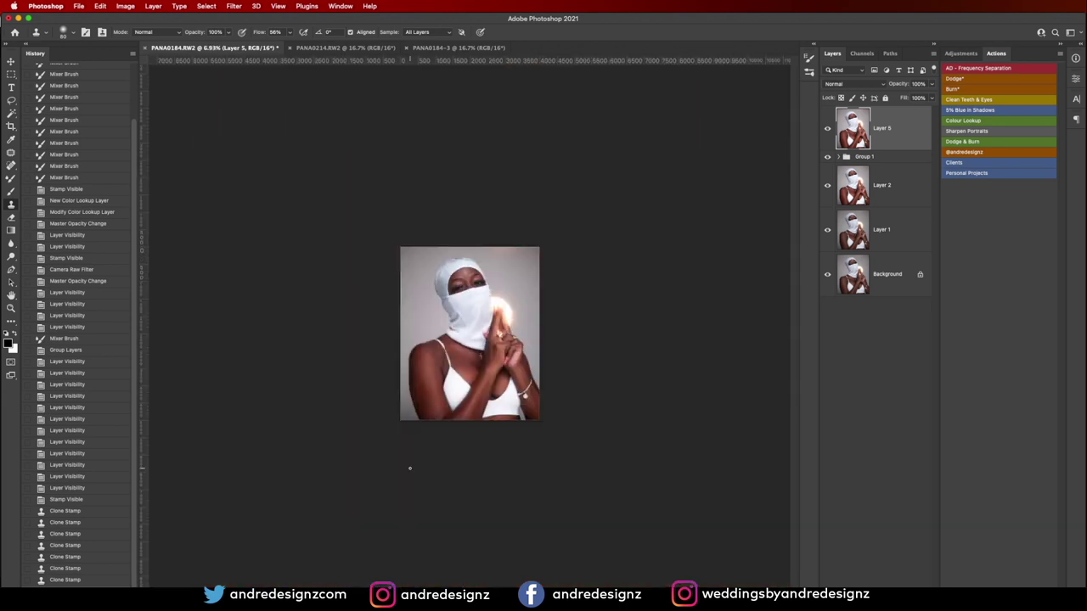
pyautogui.scroll(4, 465, 363)
pyautogui.scroll(1, 465, 363)
pyautogui.scroll(-4, 465, 363)
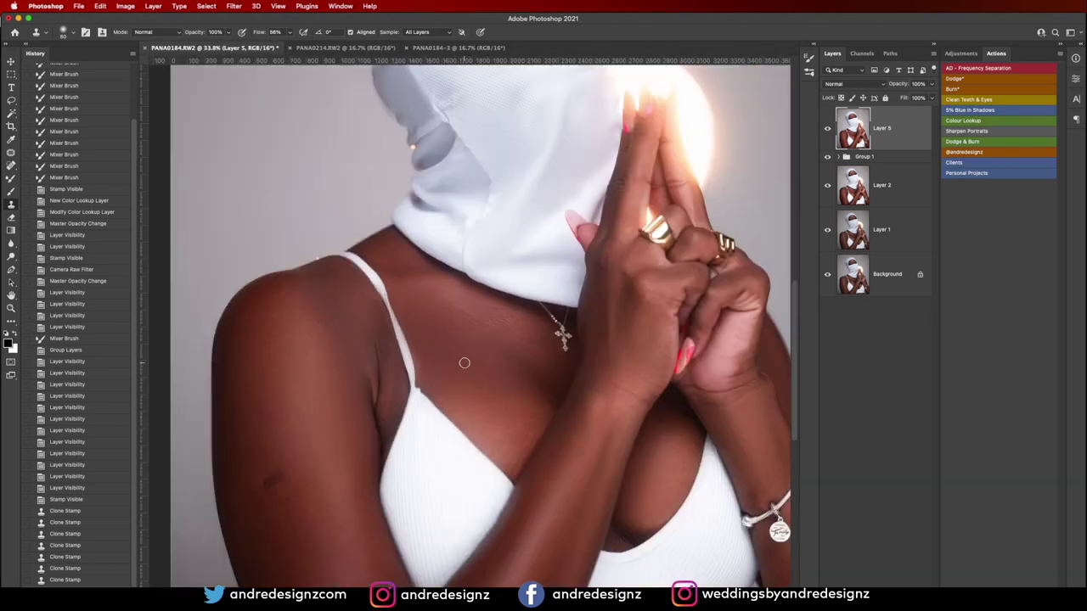
pyautogui.scroll(2, 464, 362)
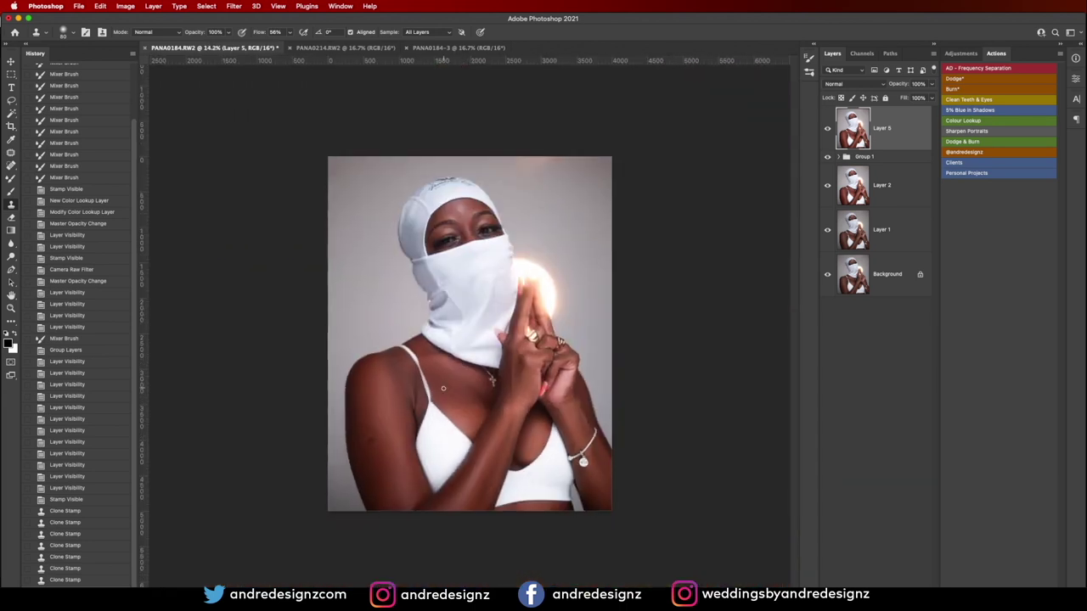
# Run the Dodge action and brush its mask over the shoulder and arm with a large brush at 1% flow
pyautogui.click(962, 80)
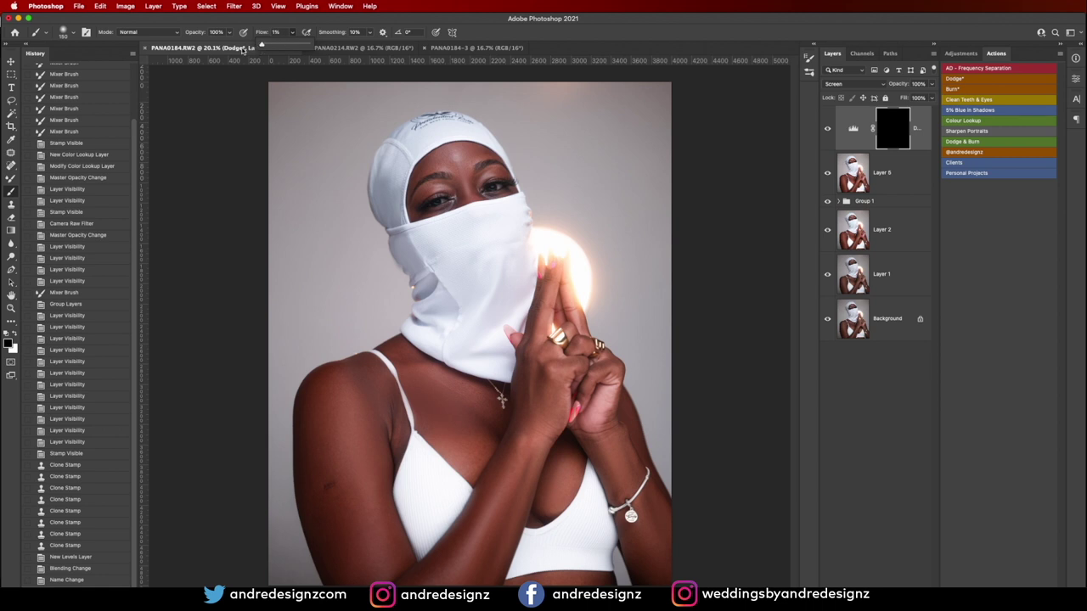
pyautogui.press(']')
pyautogui.press(']')
pyautogui.press(']')
pyautogui.press(']')
pyautogui.press(']')
pyautogui.press(']')
pyautogui.press(']')
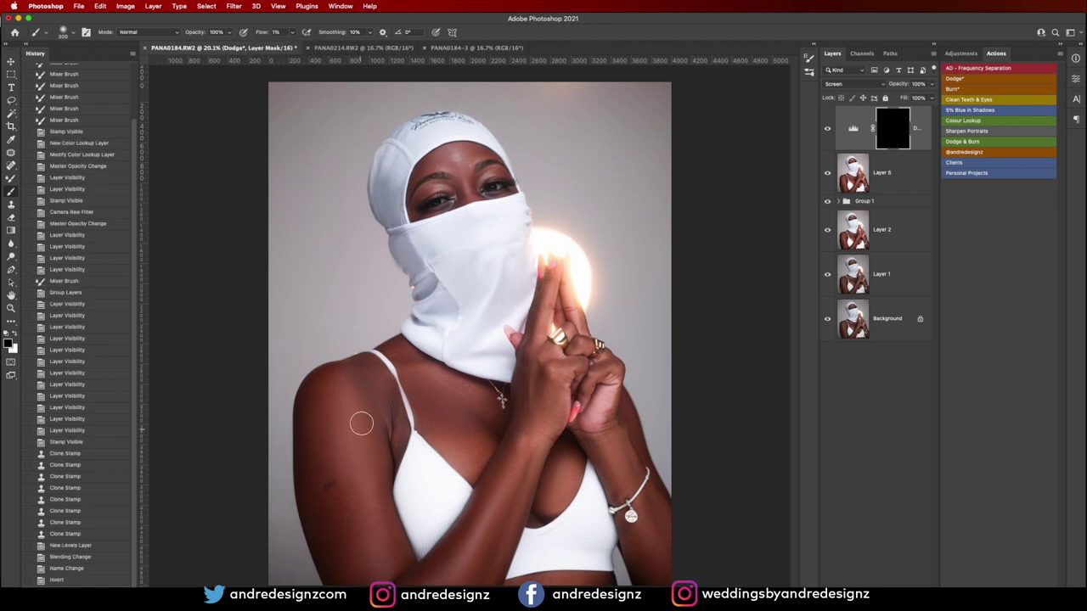
pyautogui.moveTo(358, 364)
pyautogui.mouseDown()
pyautogui.moveTo(383, 427)
pyautogui.moveTo(371, 400)
pyautogui.moveTo(381, 476)
pyautogui.moveTo(343, 371)
pyautogui.moveTo(374, 565)
pyautogui.moveTo(330, 369)
pyautogui.moveTo(488, 504)
pyautogui.moveTo(487, 552)
pyautogui.mouseUp()
pyautogui.press('[')
pyautogui.press('[')
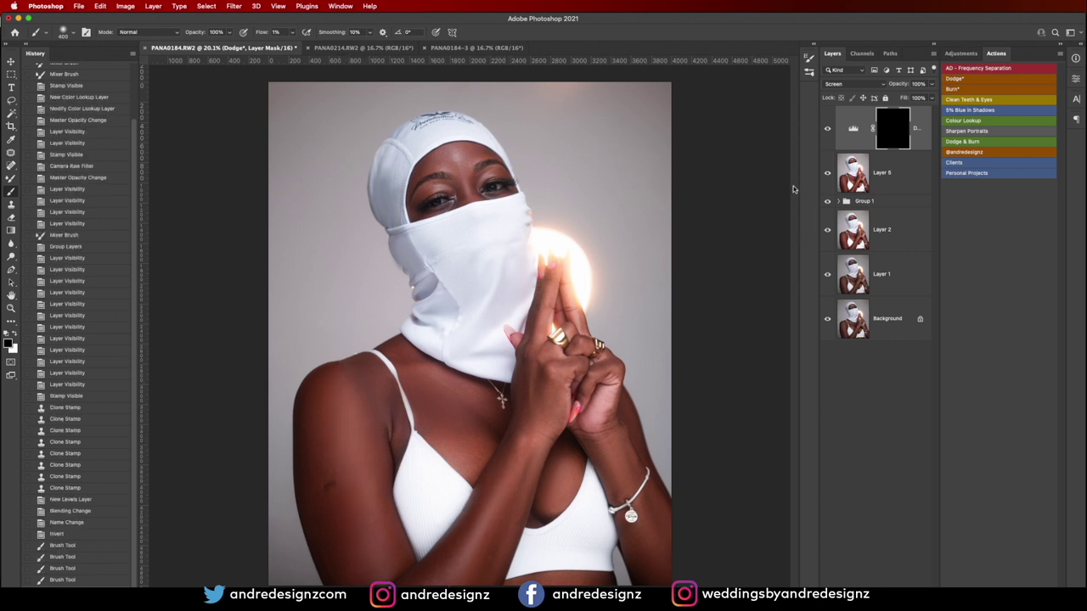
# Paint the Dodge layer's mask in white at 1% flow over the upper arm, both forearms and the chest
pyautogui.press('super+minus')
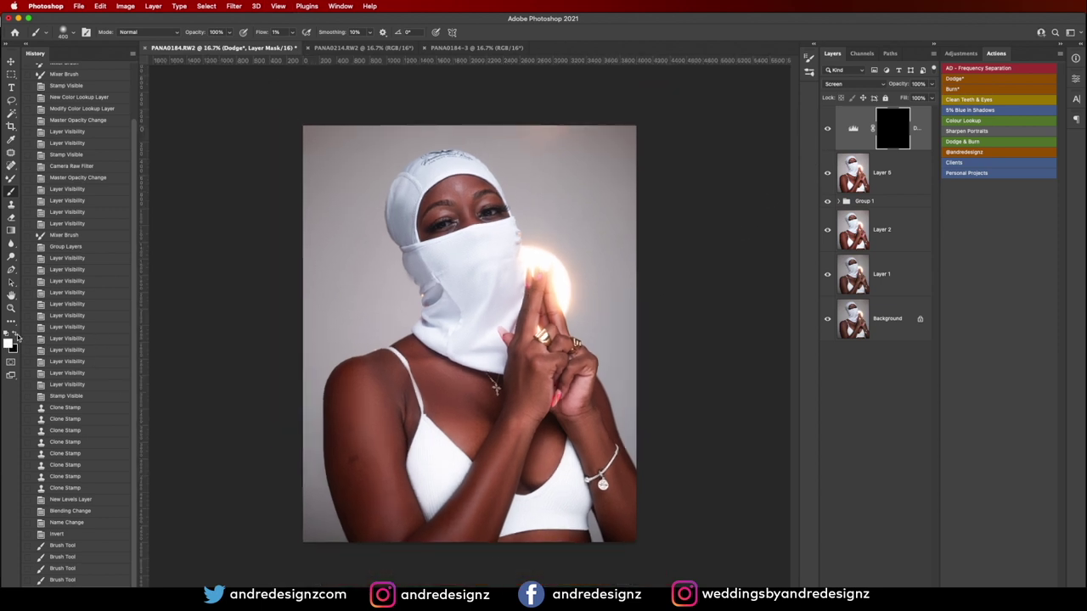
pyautogui.scroll(1, 150, 417)
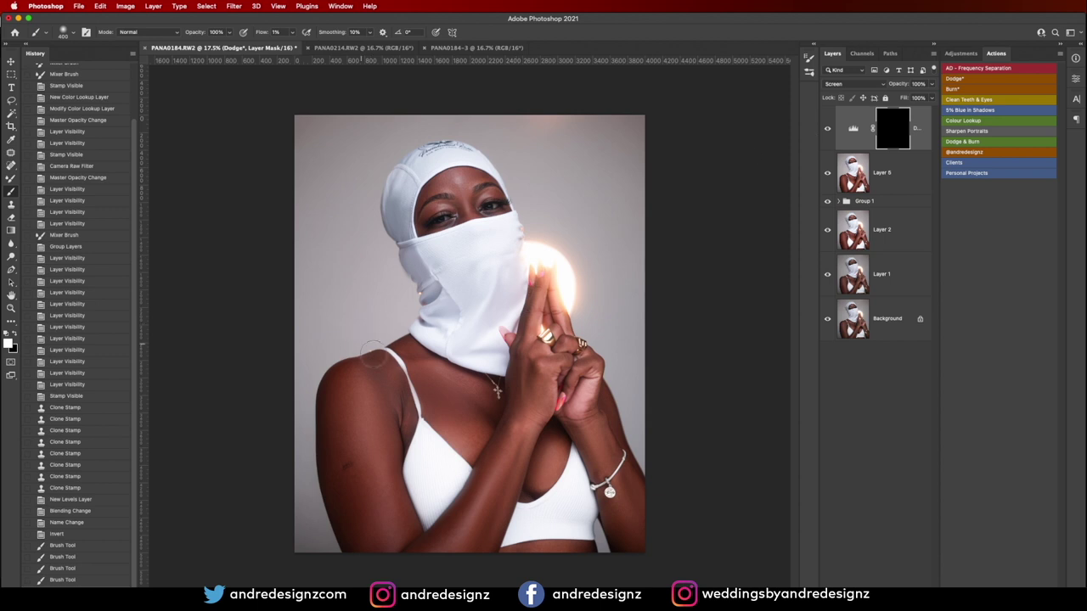
pyautogui.moveTo(403, 540)
pyautogui.mouseDown()
pyautogui.moveTo(378, 406)
pyautogui.moveTo(381, 428)
pyautogui.moveTo(393, 426)
pyautogui.moveTo(373, 371)
pyautogui.moveTo(391, 402)
pyautogui.moveTo(389, 376)
pyautogui.mouseUp()
pyautogui.moveTo(390, 376)
pyautogui.mouseDown()
pyautogui.moveTo(387, 472)
pyautogui.moveTo(366, 474)
pyautogui.moveTo(393, 540)
pyautogui.mouseUp()
pyautogui.moveTo(503, 499)
pyautogui.mouseDown()
pyautogui.moveTo(486, 498)
pyautogui.moveTo(476, 524)
pyautogui.mouseUp()
pyautogui.click(521, 505)
pyautogui.click(626, 519)
pyautogui.click(628, 518)
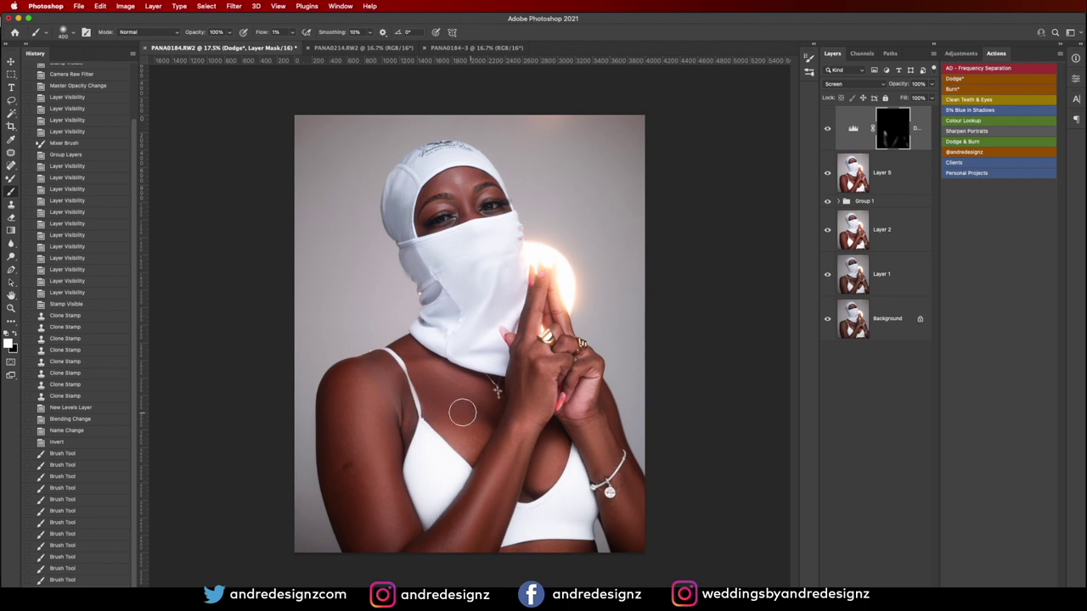
pyautogui.click(491, 431)
pyautogui.click(535, 474)
# Compare the portrait with and without the Dodge layer and dodge slightly more around the shoulder and strap
pyautogui.click(826, 129)
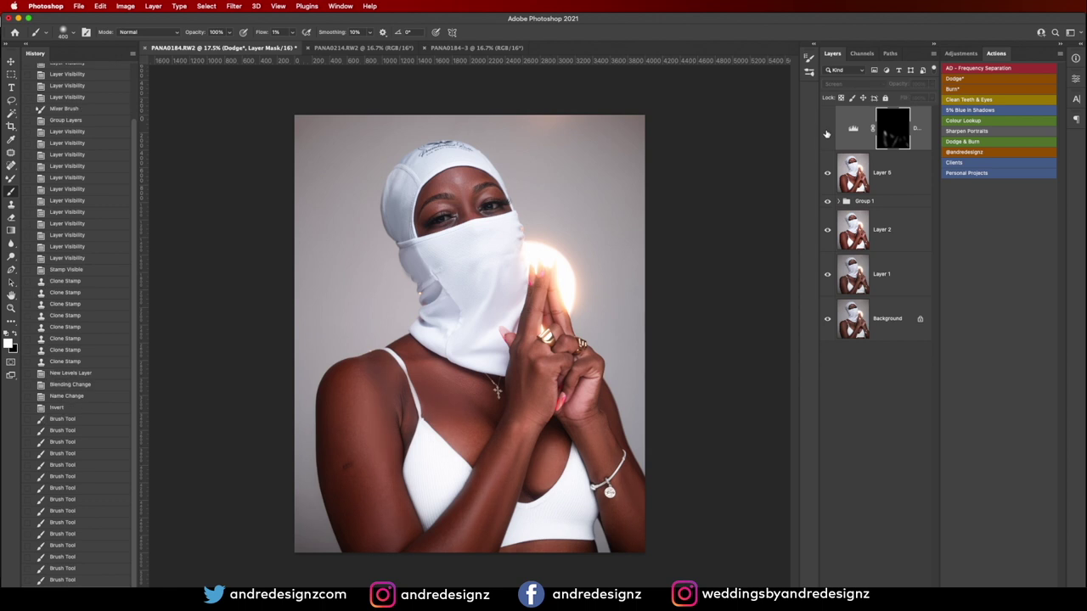
pyautogui.click(827, 130)
pyautogui.click(827, 129)
pyautogui.click(826, 130)
pyautogui.click(825, 131)
pyautogui.click(825, 131)
pyautogui.click(826, 131)
pyautogui.click(826, 130)
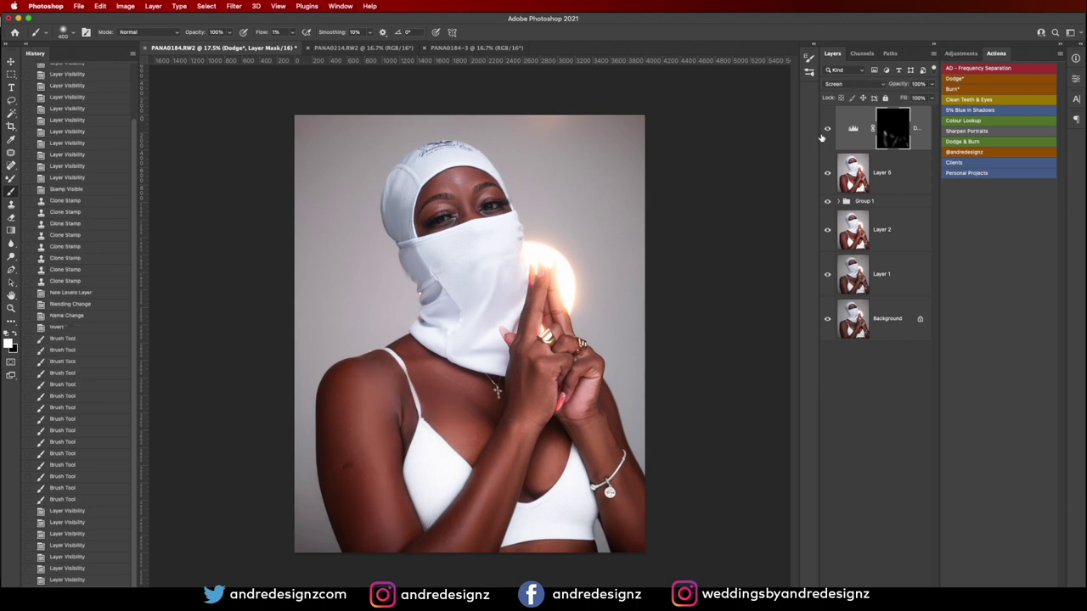
pyautogui.moveTo(399, 406)
pyautogui.mouseDown()
pyautogui.moveTo(378, 367)
pyautogui.moveTo(402, 412)
pyautogui.mouseUp()
pyautogui.click(380, 369)
# Add a Curves adjustment layer that lifts the midtones from input 100 to about output 168, and invert its mask to black
pyautogui.scroll(1, 437, 432)
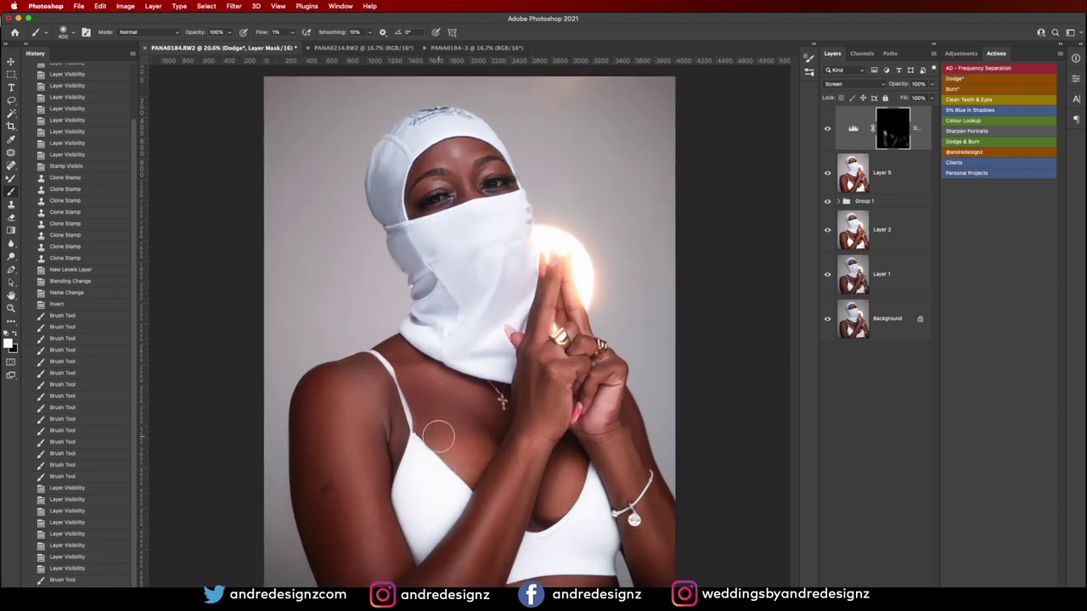
pyautogui.scroll(-6, 438, 436)
pyautogui.scroll(6, 438, 436)
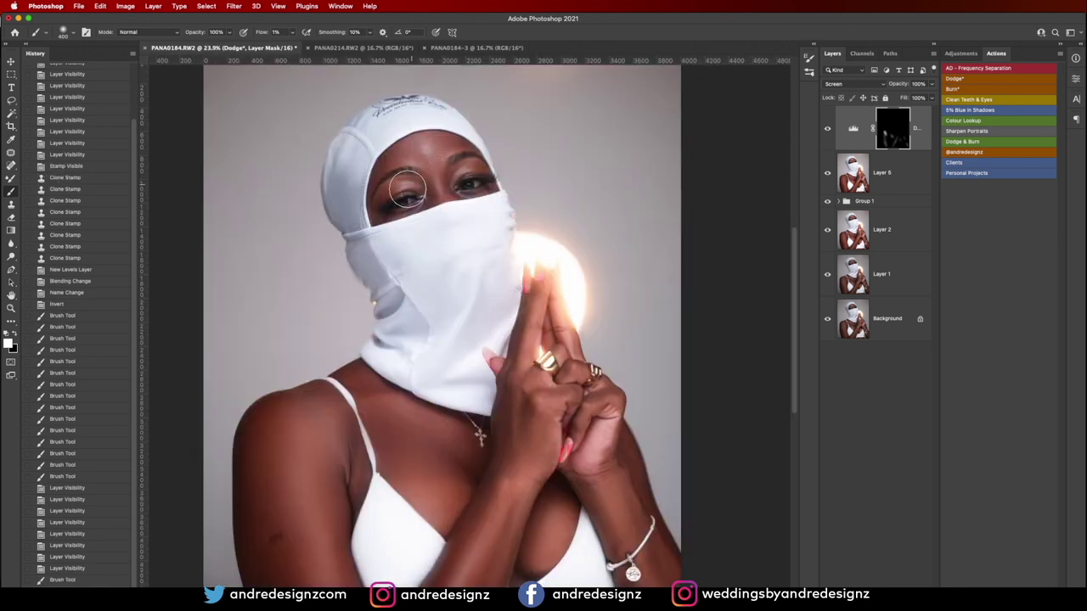
pyautogui.scroll(4, 452, 178)
pyautogui.scroll(-2, 631, 181)
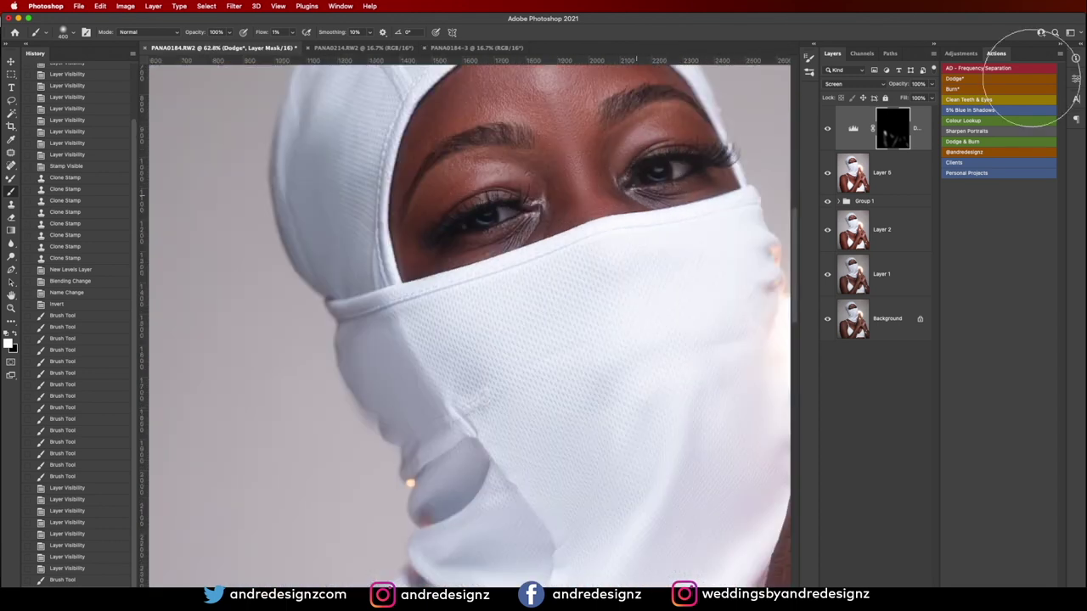
pyautogui.click(961, 53)
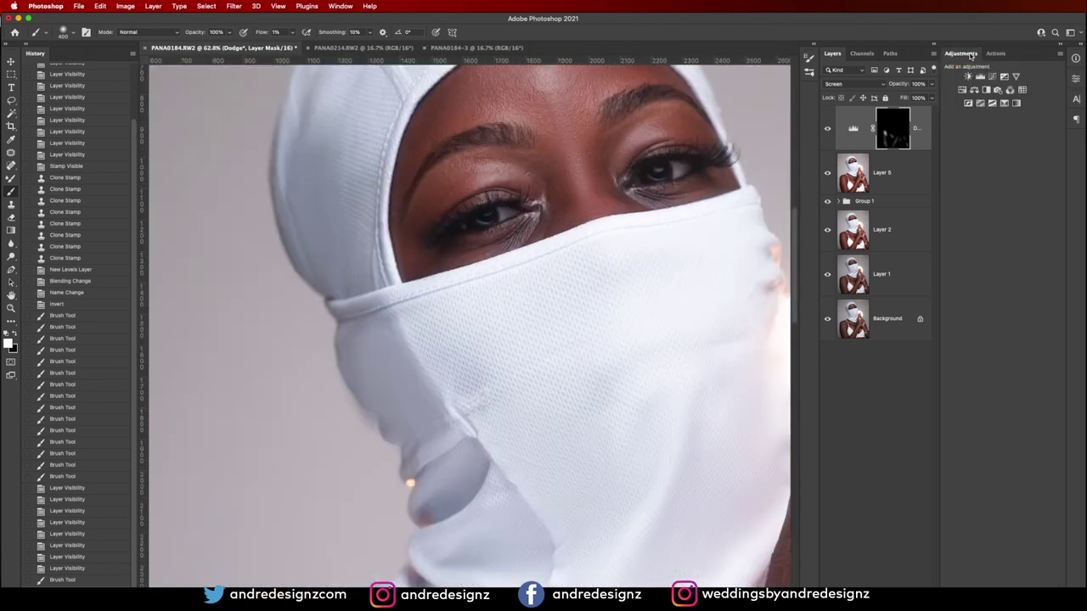
pyautogui.click(997, 80)
pyautogui.moveTo(1011, 169); pyautogui.dragTo(1008, 147)
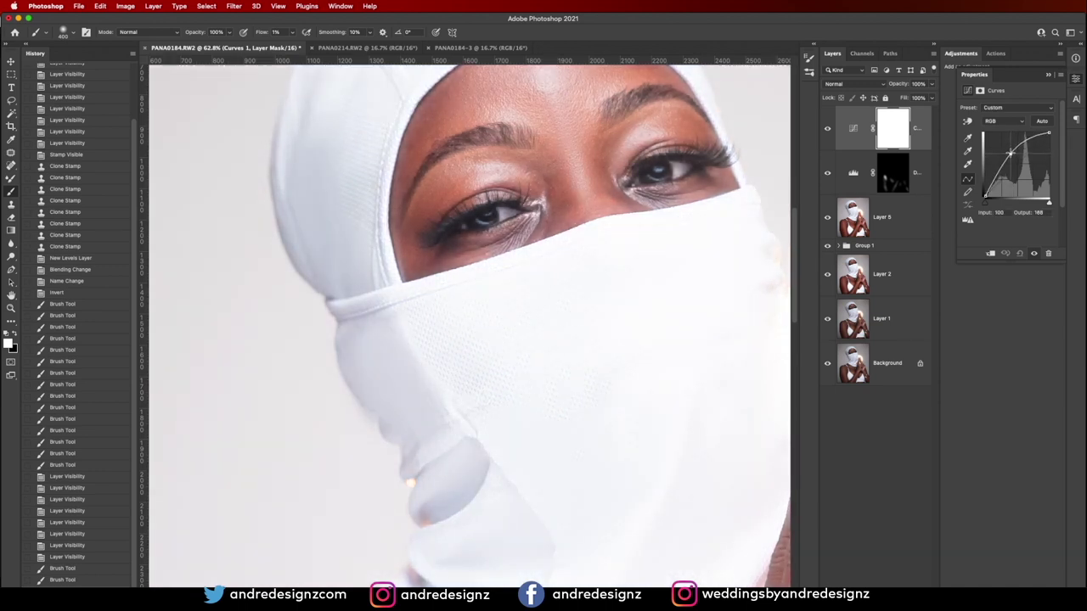
pyautogui.click(900, 127)
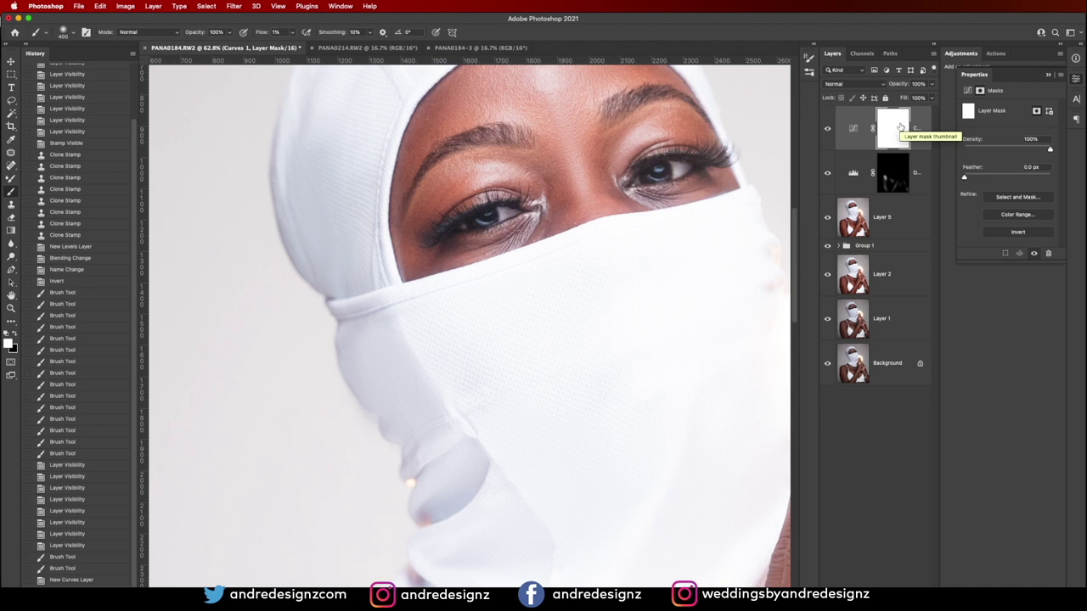
pyautogui.press('super+i')
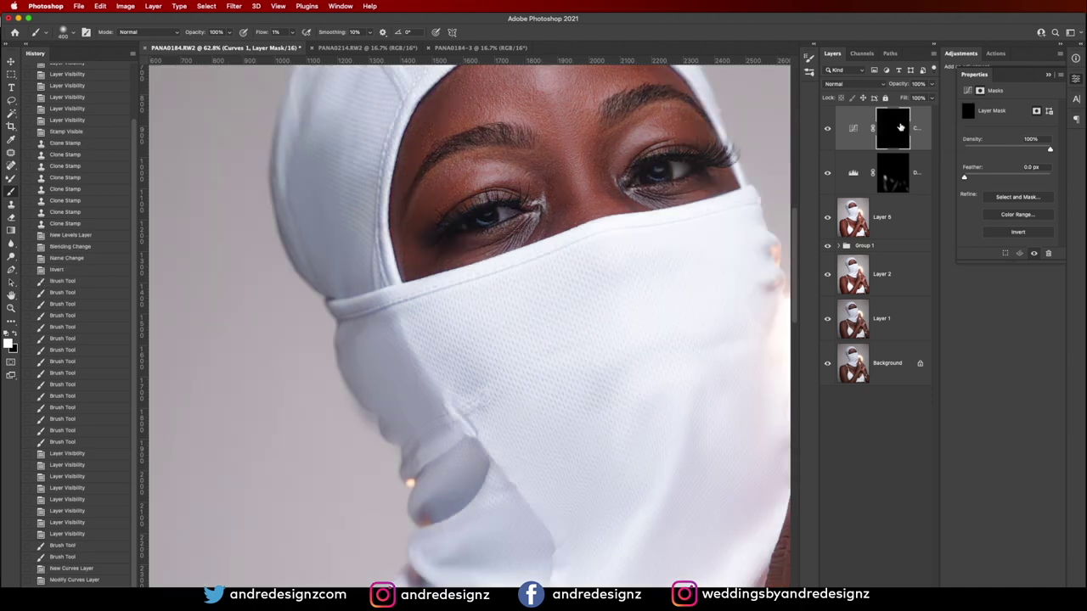
# Set the brush flow to 38% and paint the Curves mask over the eye on the image's left with a smaller brush
pyautogui.click(289, 32)
pyautogui.moveTo(296, 44); pyautogui.dragTo(316, 45)
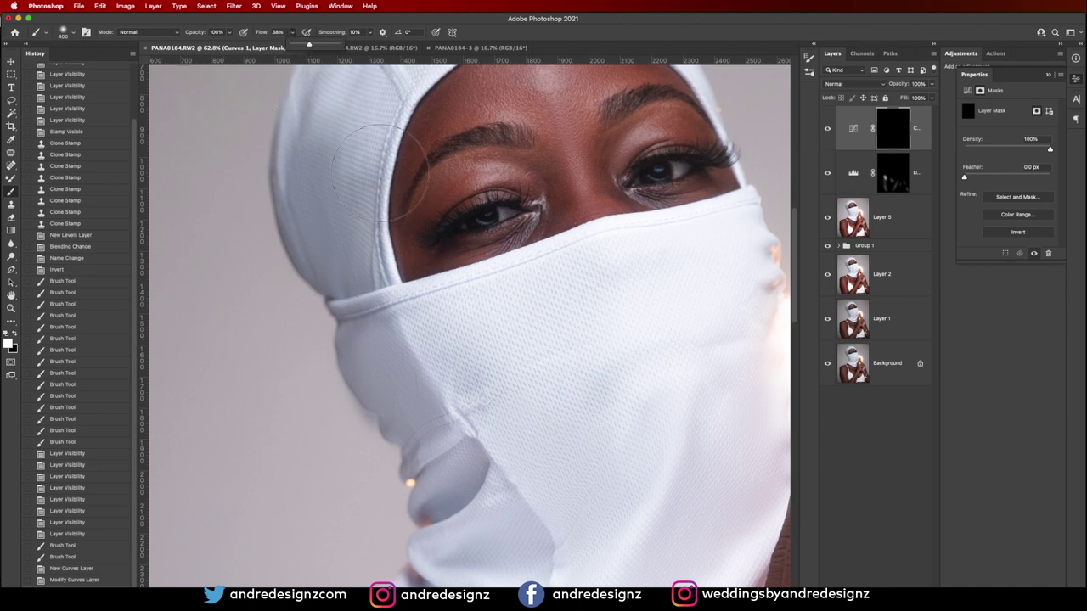
pyautogui.press('[')
pyautogui.press('[')
pyautogui.press('[')
pyautogui.press('[')
pyautogui.press('[')
pyautogui.press('[')
pyautogui.press('[')
pyautogui.press('[')
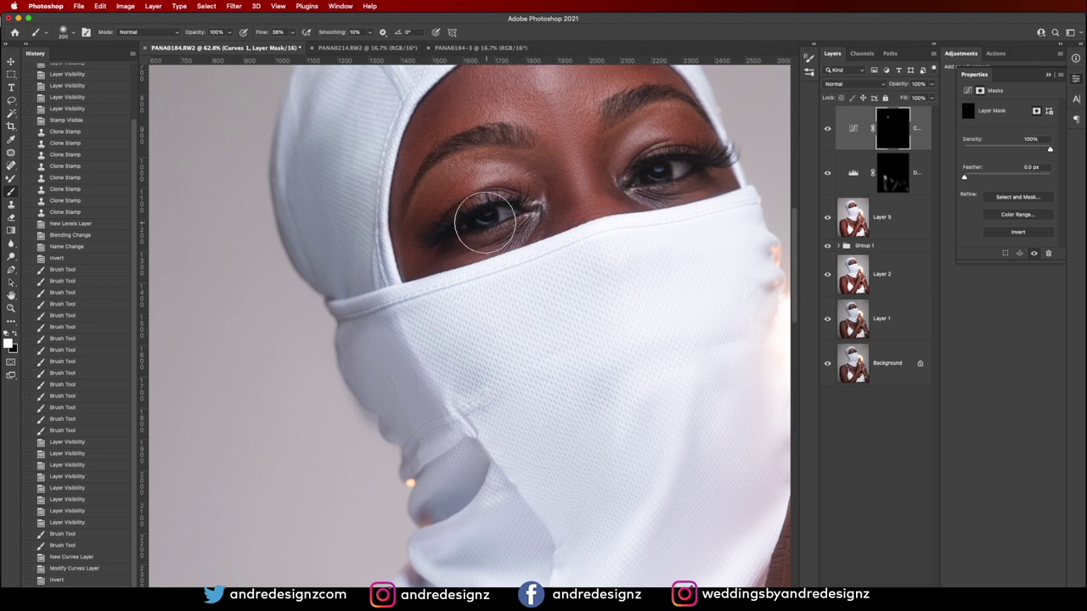
pyautogui.moveTo(481, 220); pyautogui.dragTo(473, 226)
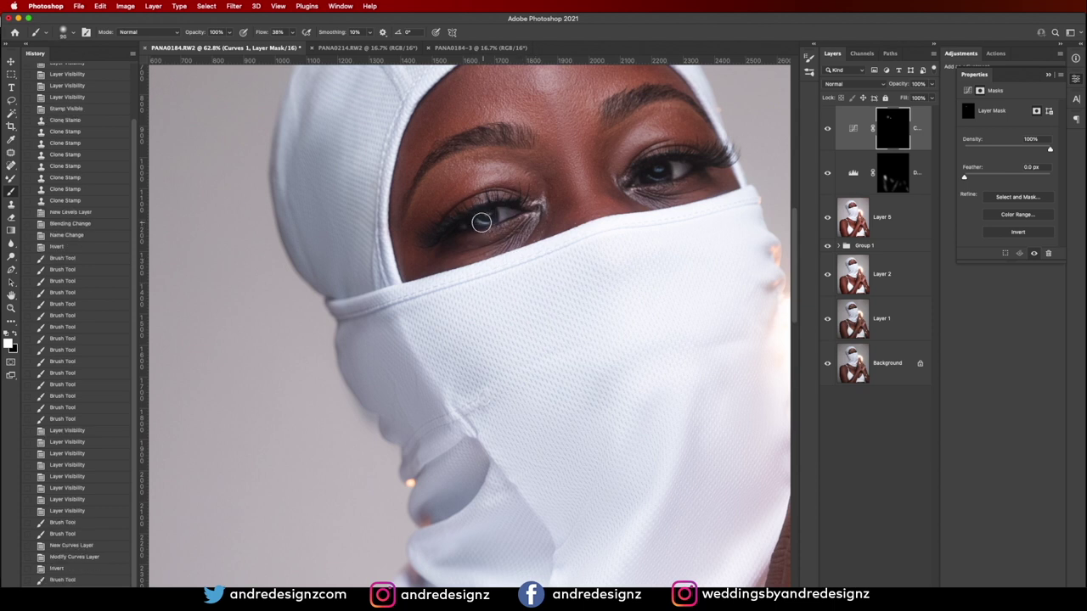
# Reduce the brush to size 30 and paint the Curves mask over the irises of both eyes
pyautogui.press('[')
pyautogui.press('[')
pyautogui.press('[')
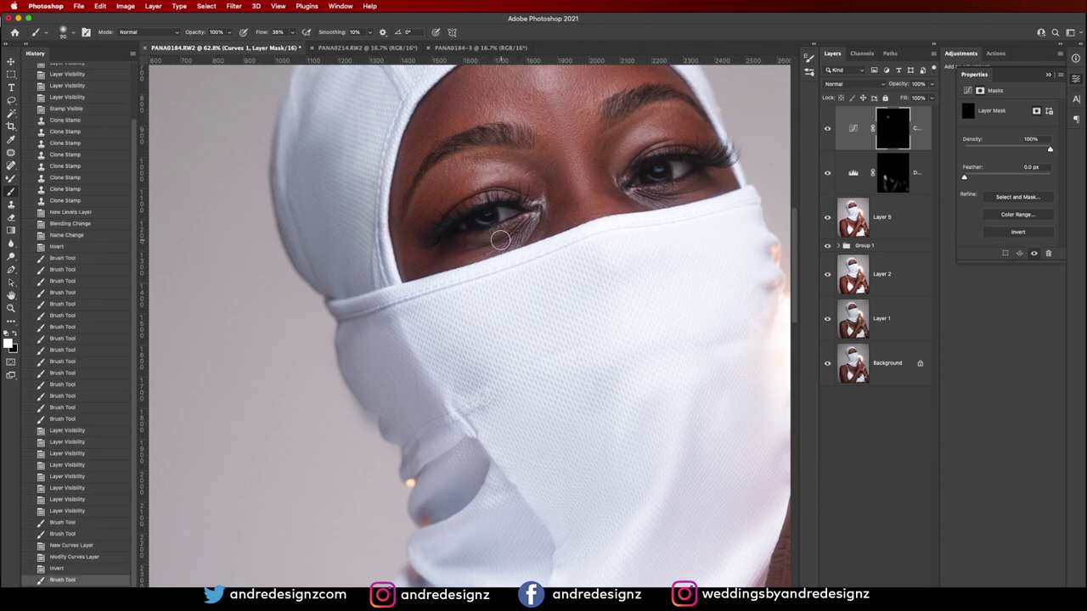
pyautogui.press('[')
pyautogui.press('[')
pyautogui.click(487, 213)
pyautogui.moveTo(658, 167)
pyautogui.mouseDown()
pyautogui.moveTo(652, 176)
pyautogui.moveTo(673, 180)
pyautogui.mouseUp()
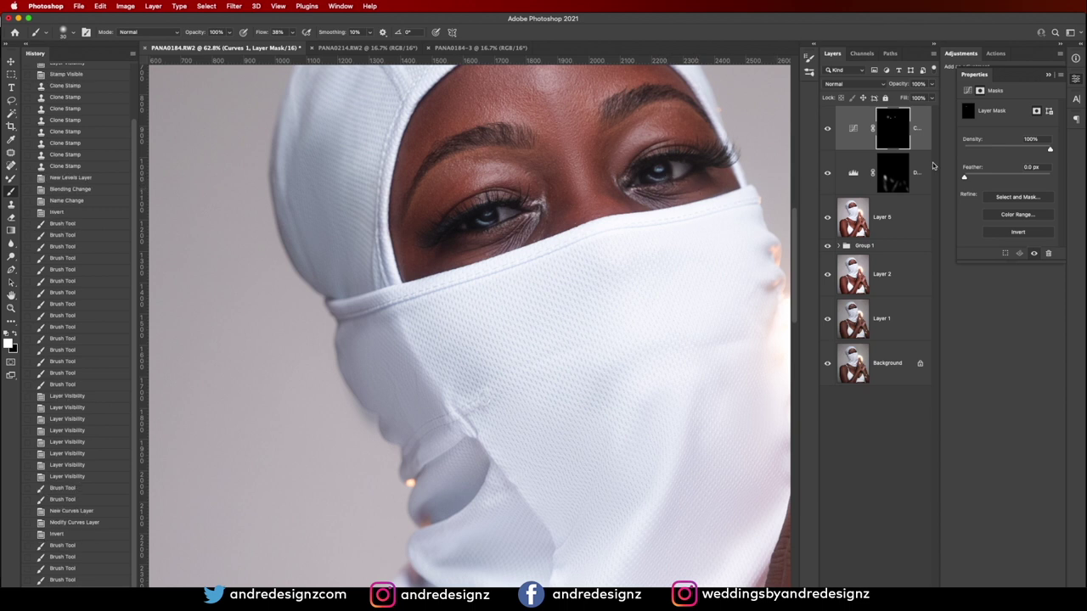
# Run the Clean Teeth & Eyes action and paint its group mask over the white of the eye on the image's left
pyautogui.click(1049, 76)
pyautogui.click(995, 53)
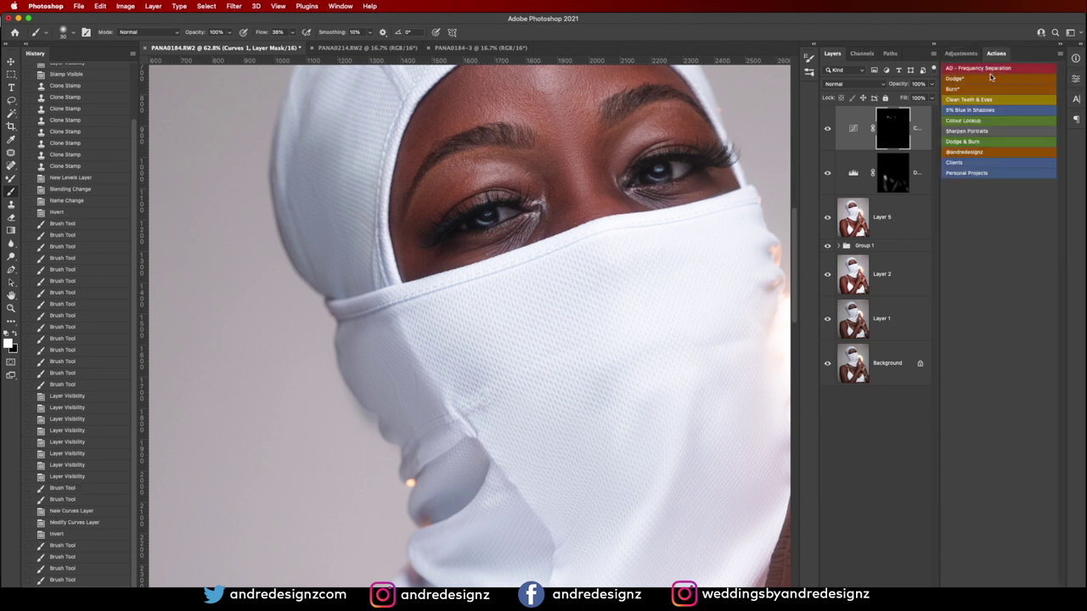
pyautogui.click(969, 101)
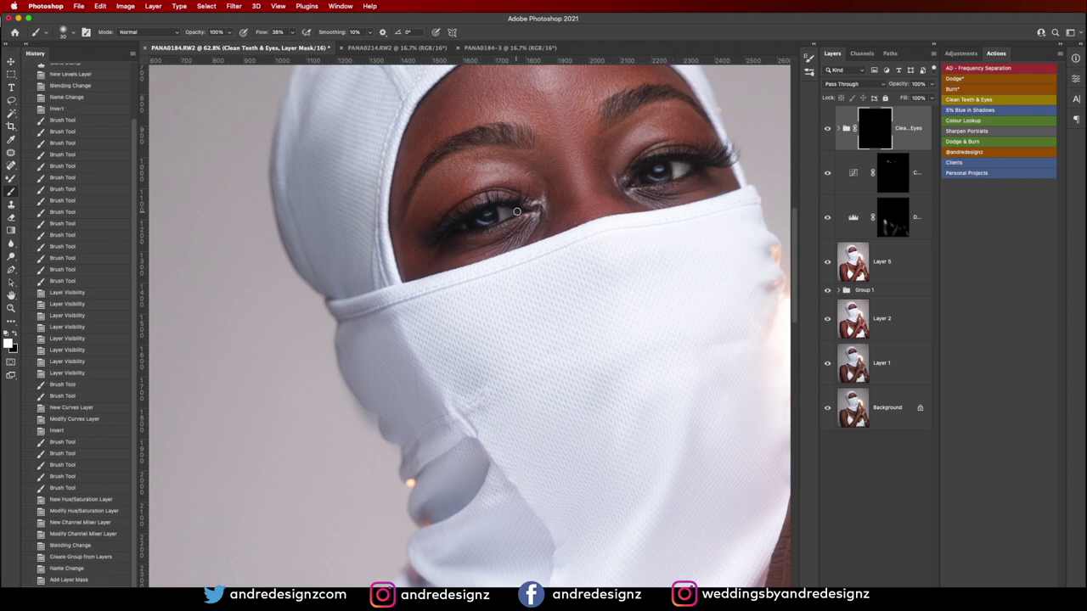
pyautogui.moveTo(503, 215); pyautogui.dragTo(518, 224)
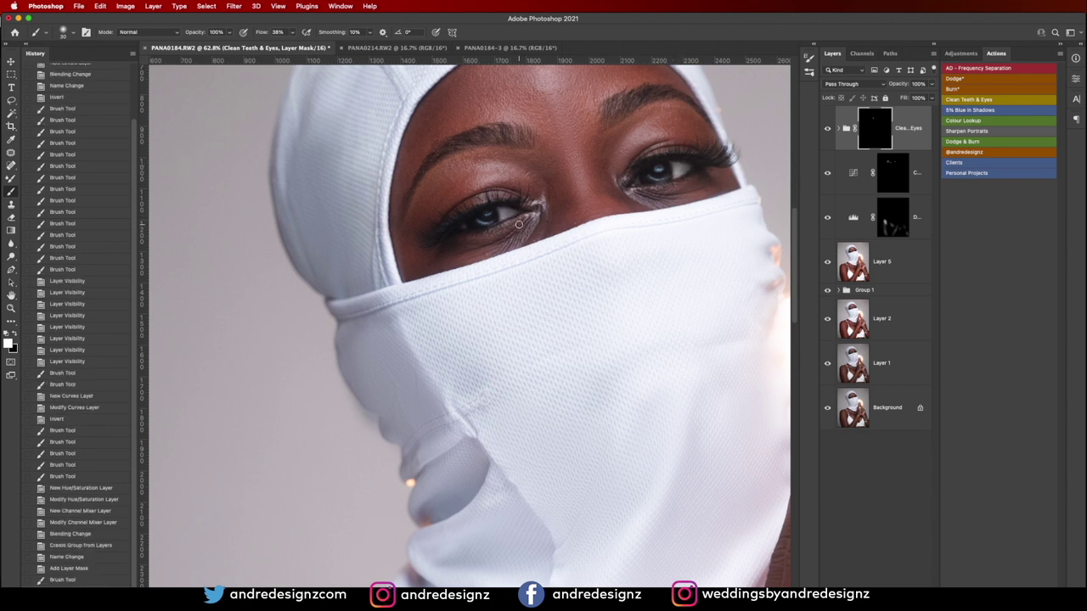
pyautogui.scroll(-5, 472, 289)
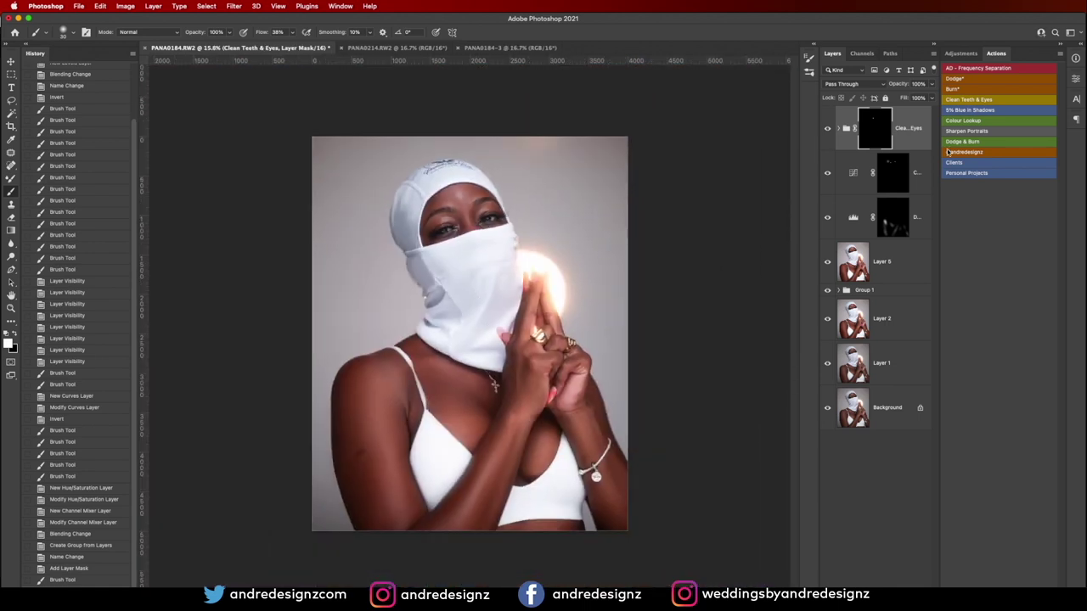
pyautogui.click(79, 7)
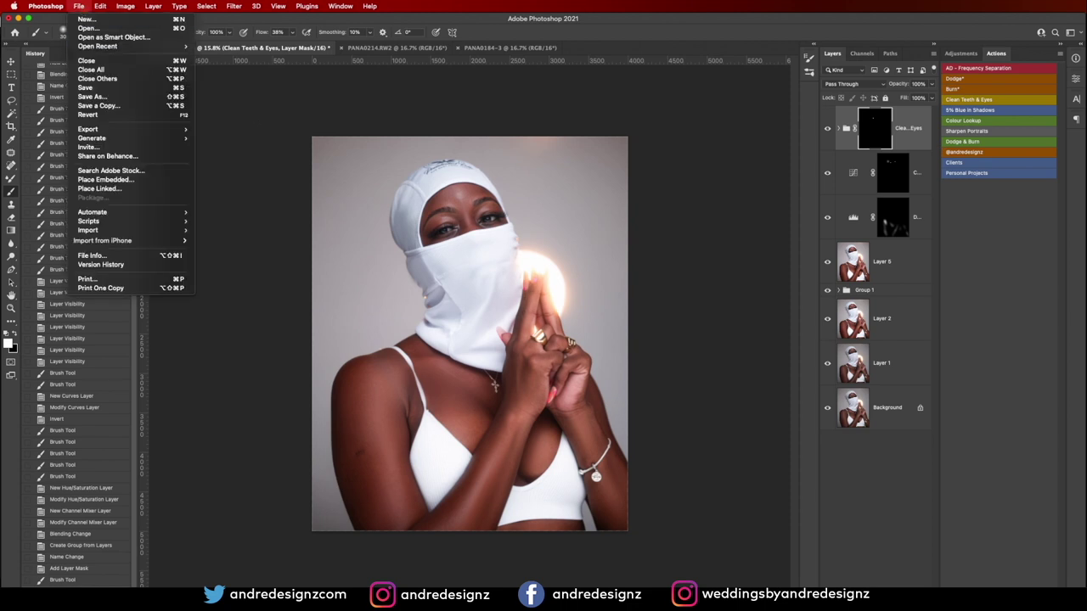
pyautogui.click(968, 156)
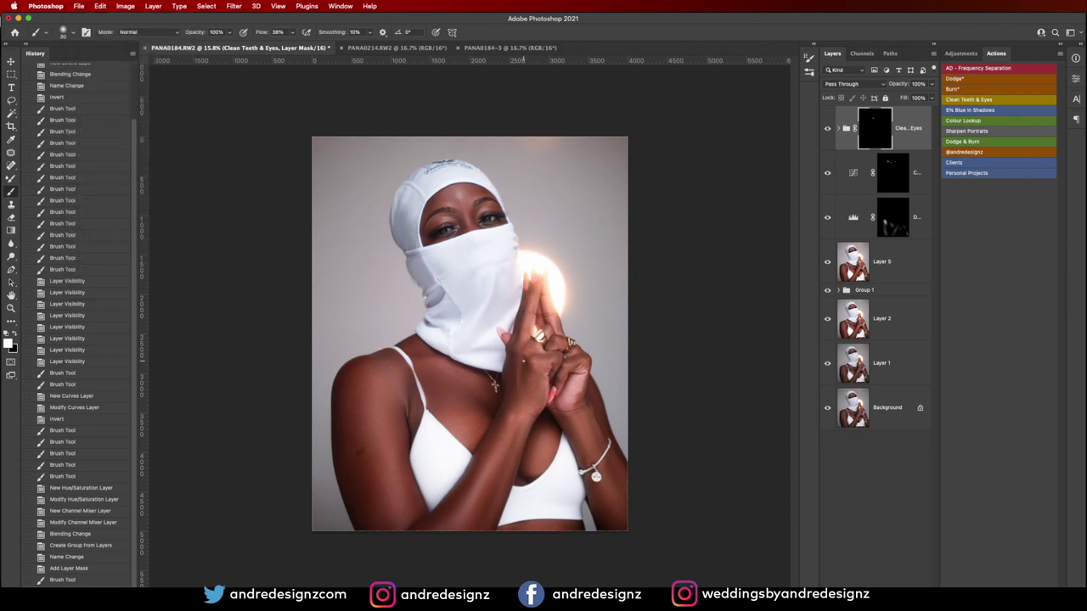
pyautogui.click(968, 153)
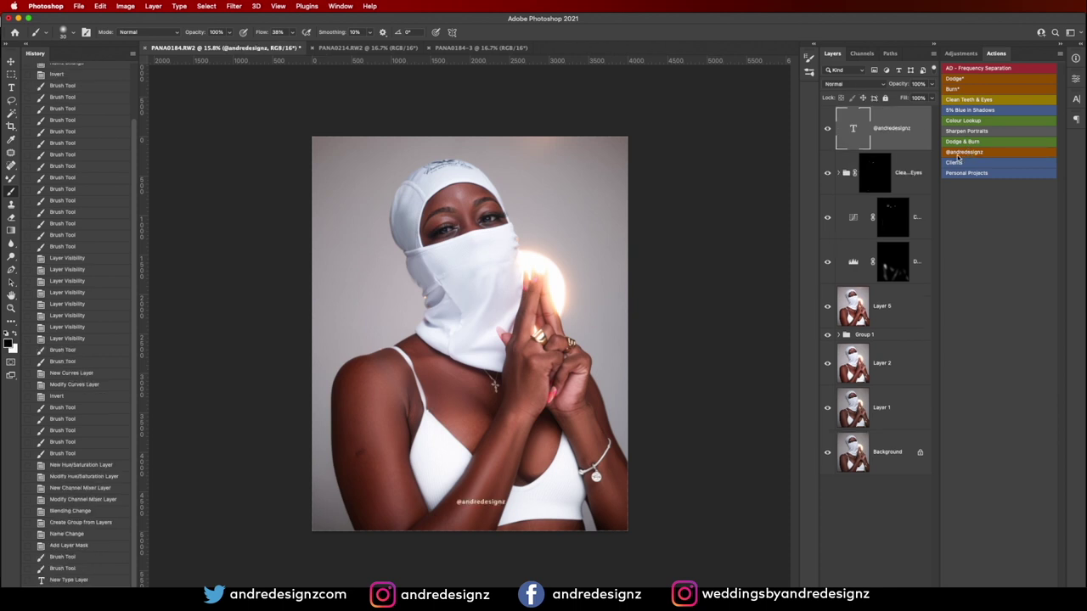
pyautogui.press('v')
pyautogui.moveTo(503, 501)
pyautogui.mouseDown()
pyautogui.moveTo(564, 327)
pyautogui.moveTo(372, 314)
pyautogui.moveTo(389, 318)
pyautogui.mouseUp()
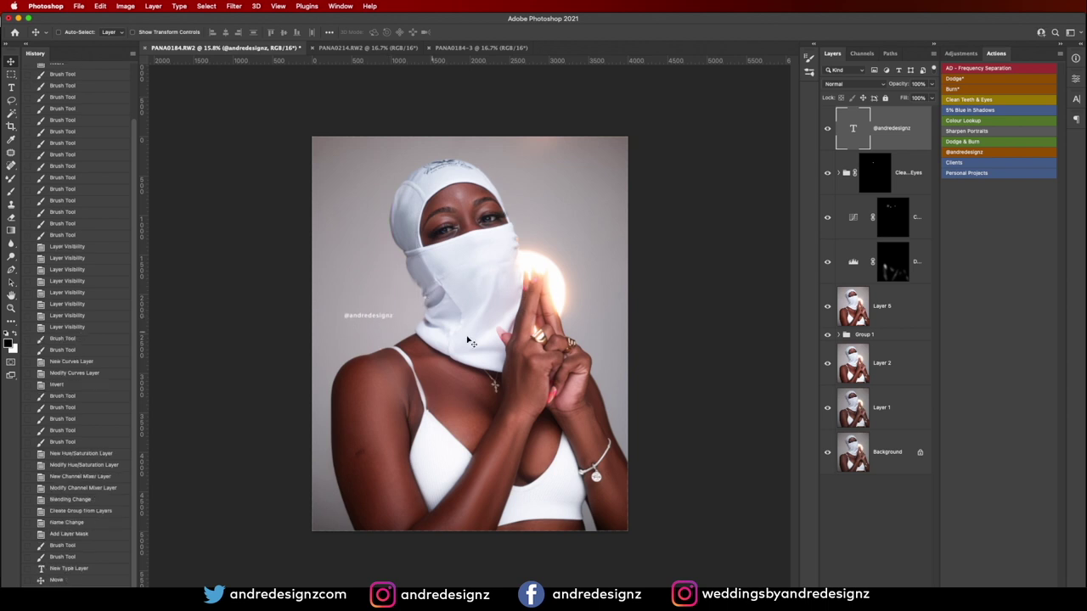
# Start a Save for Web (Legacy) export with the JPEG High preset and set the image width to 1080 px
pyautogui.click(79, 6)
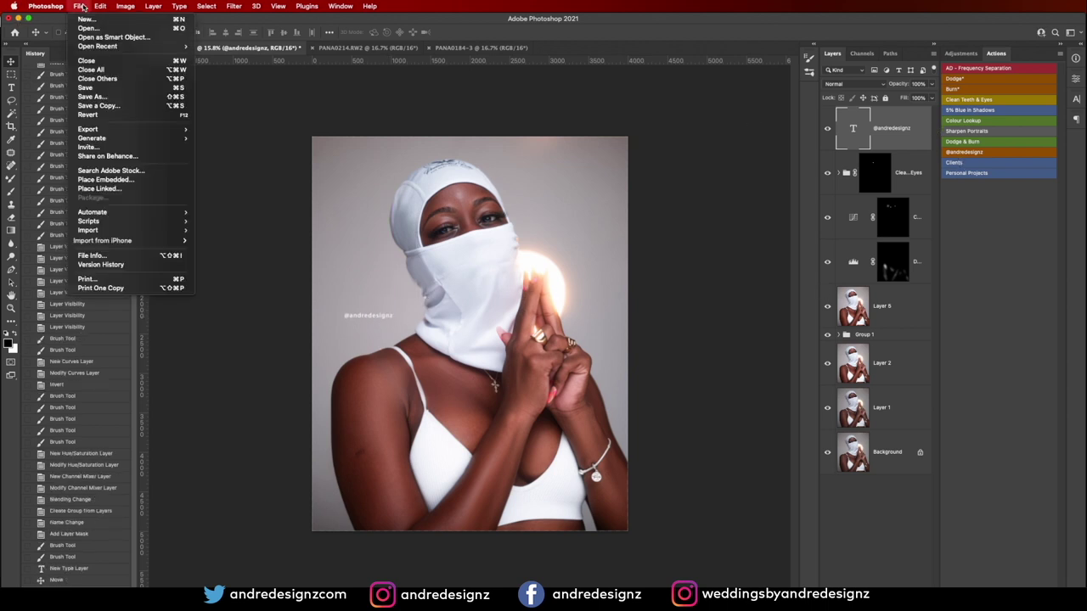
pyautogui.moveTo(108, 130)
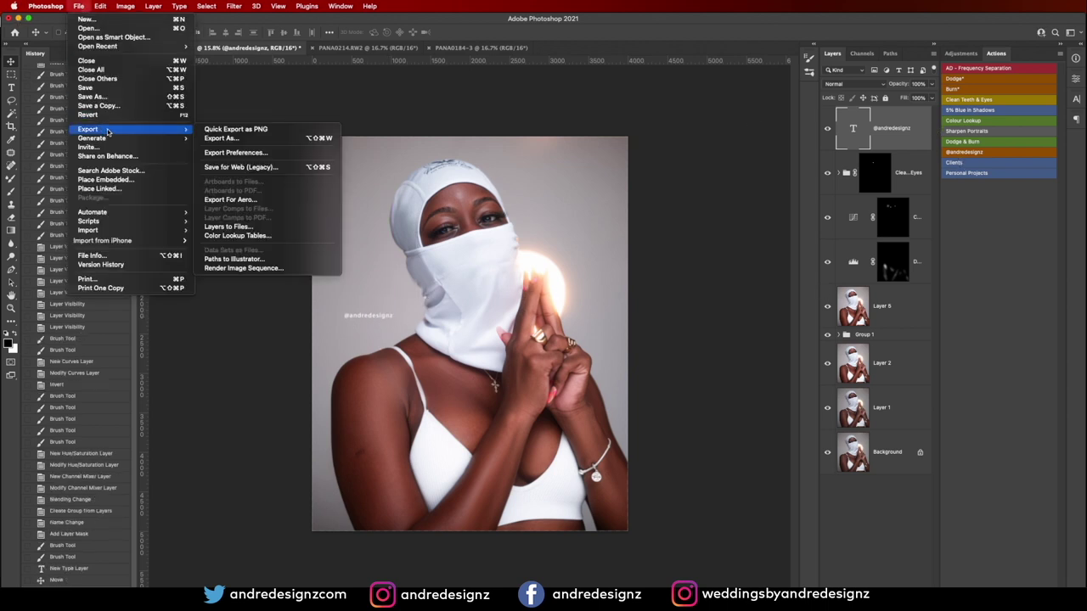
pyautogui.click(236, 170)
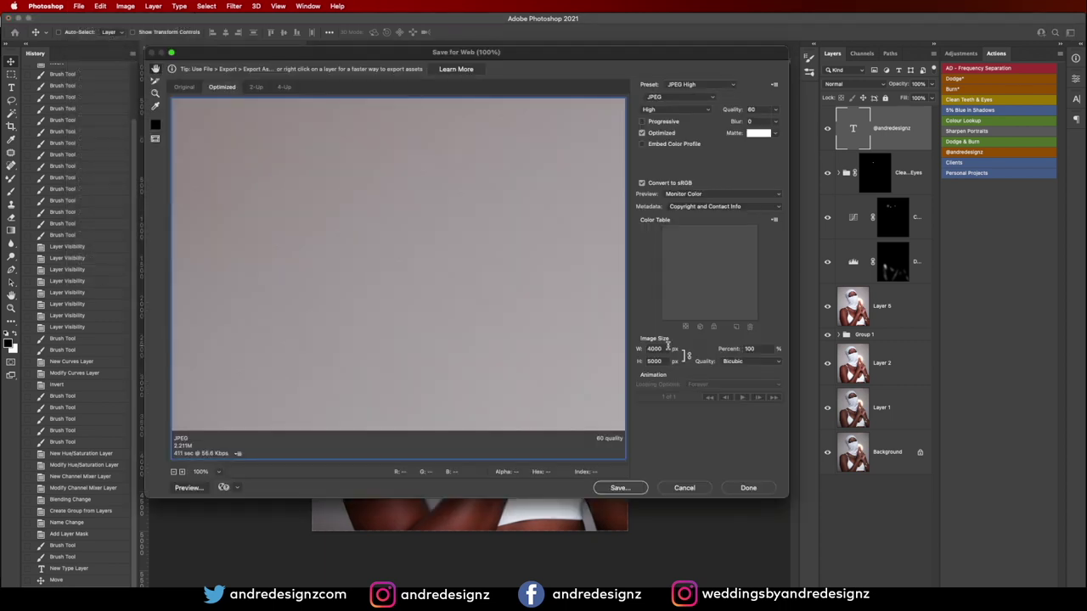
pyautogui.doubleClick(668, 348)
pyautogui.write('1080')
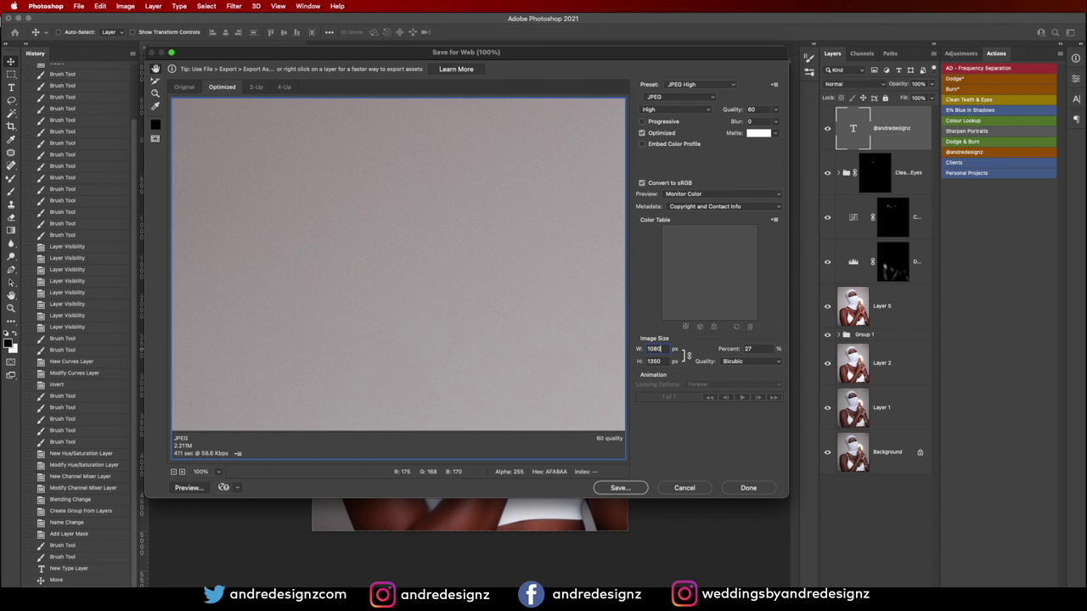